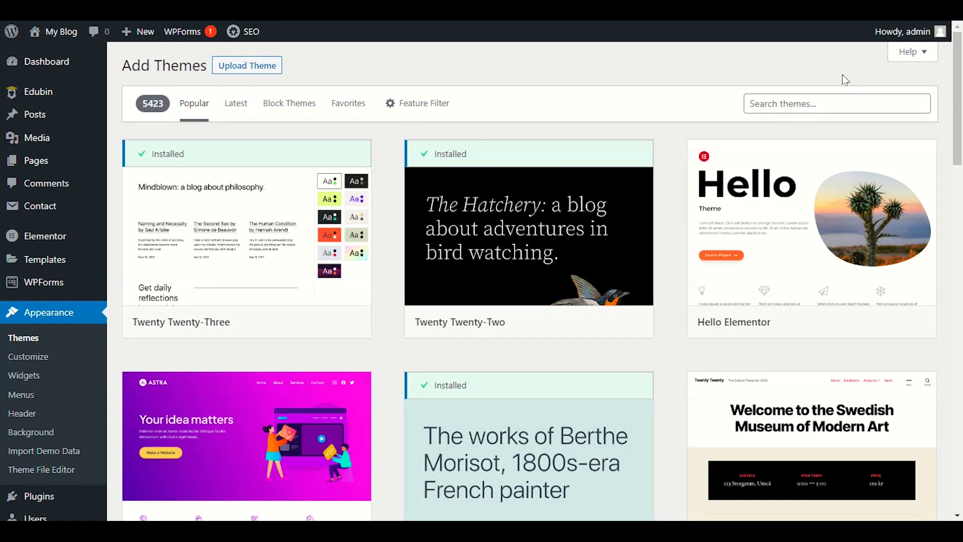
- Look through the popular themes offered on the Add Themes page
{"action": "scroll", "coordinate": [703, 70], "scroll_direction": "down", "scroll_amount": 3}
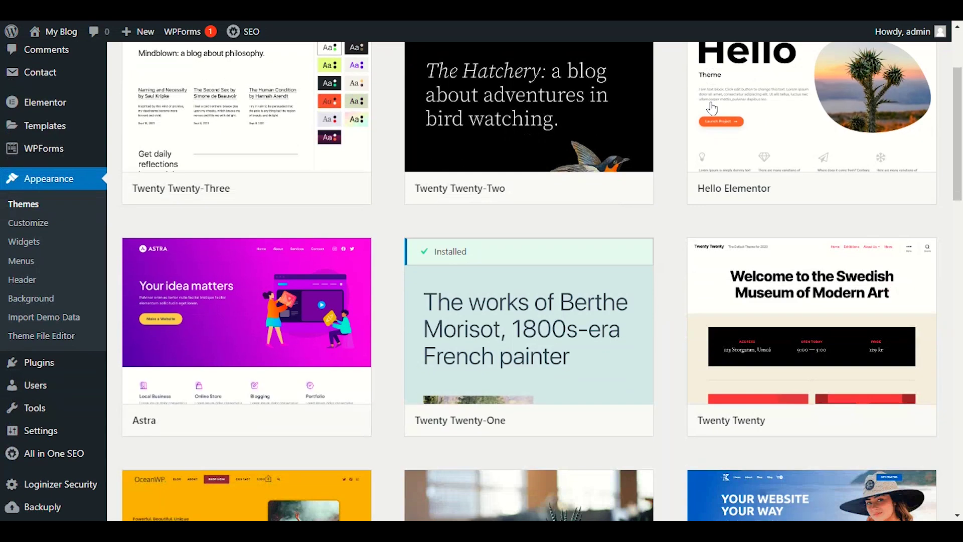
{"action": "scroll", "coordinate": [693, 219], "scroll_direction": "down", "scroll_amount": 2}
{"action": "scroll", "coordinate": [679, 254], "scroll_direction": "up", "scroll_amount": 5}
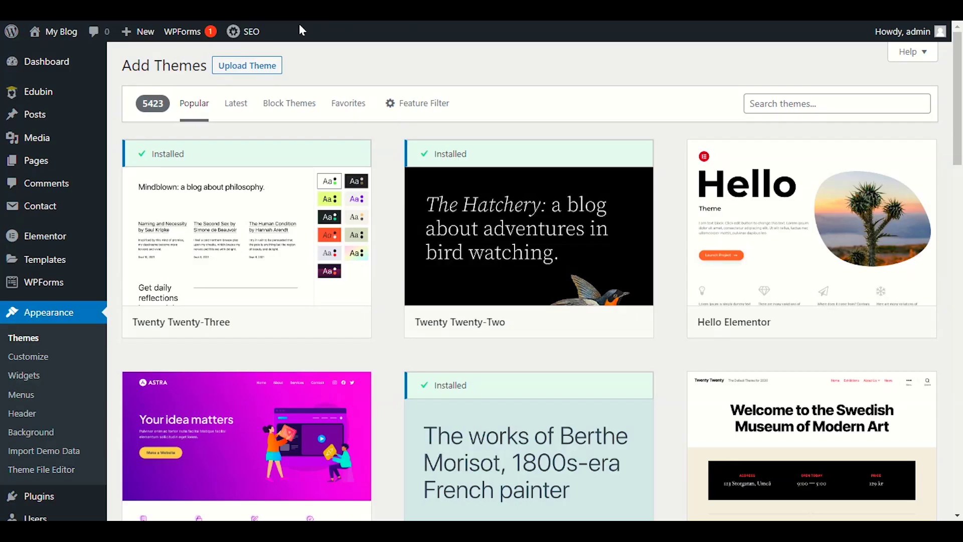
{"action": "mouse_move", "coordinate": [86, 209]}
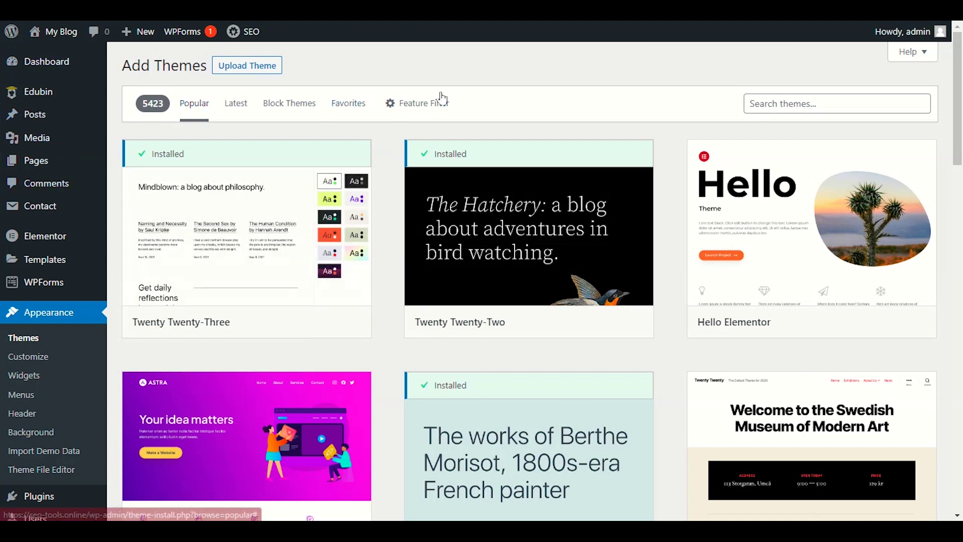
{"action": "scroll", "coordinate": [466, 116], "scroll_direction": "down", "scroll_amount": 2}
{"action": "scroll", "coordinate": [465, 221], "scroll_direction": "up", "scroll_amount": 2}
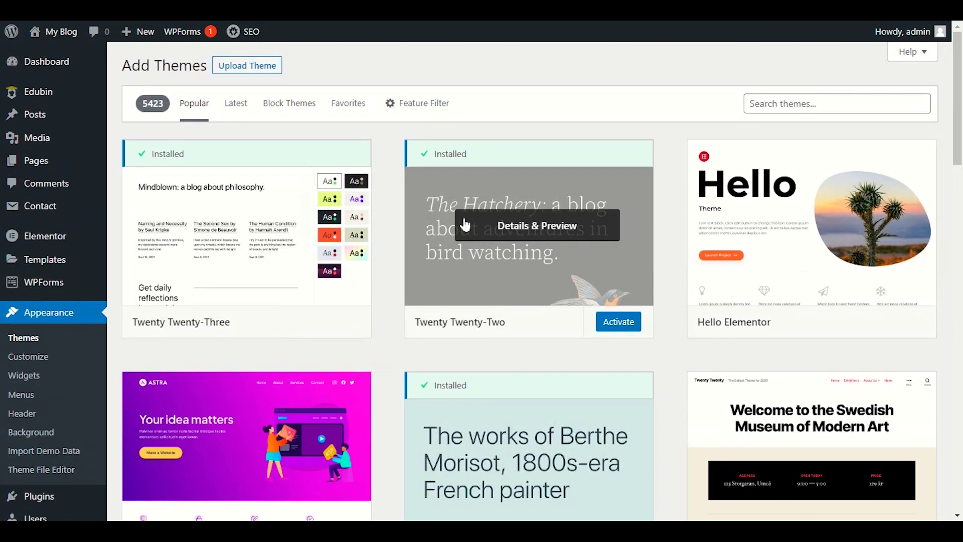
{"action": "scroll", "coordinate": [253, 240], "scroll_direction": "down", "scroll_amount": 3}
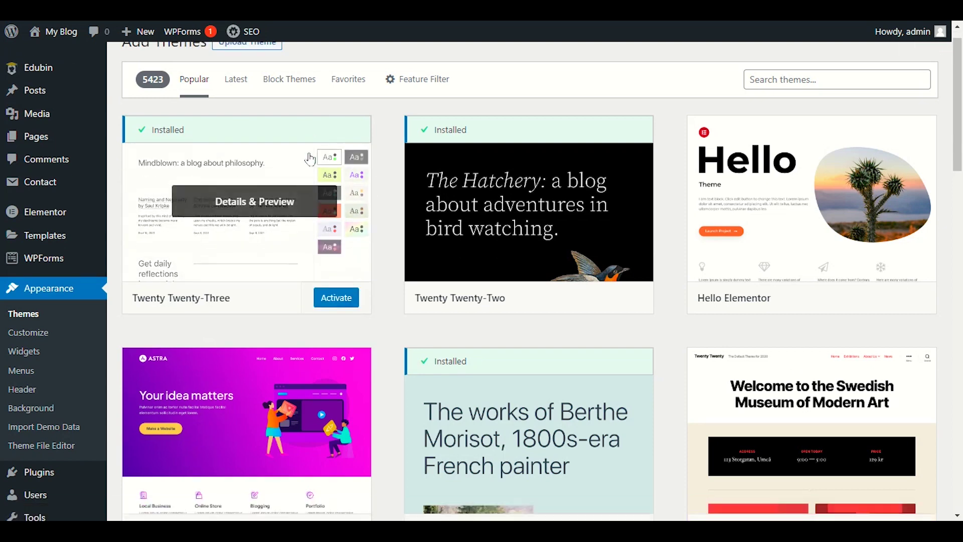
{"action": "scroll", "coordinate": [253, 240], "scroll_direction": "up", "scroll_amount": 2}
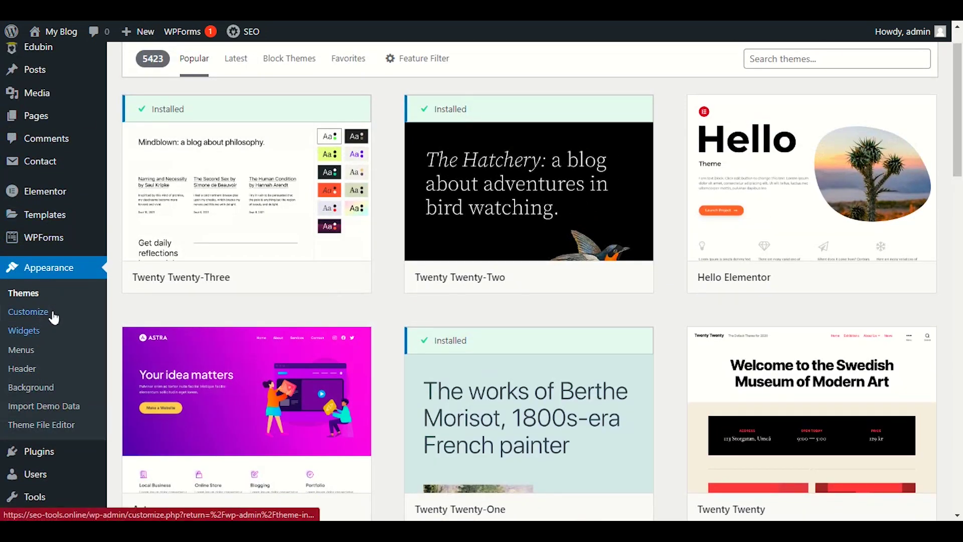
{"action": "scroll", "coordinate": [142, 303], "scroll_direction": "up", "scroll_amount": 1}
{"action": "scroll", "coordinate": [142, 303], "scroll_direction": "up", "scroll_amount": 1}
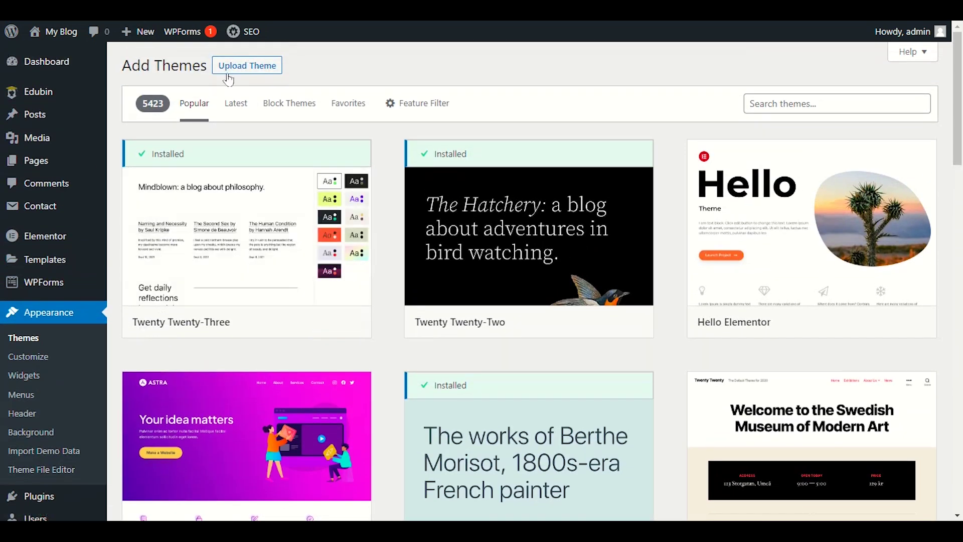
- Upload rehub-theme.zip from the Desktop as a new theme and start its installation
{"action": "left_click", "coordinate": [247, 65]}
{"action": "left_click", "coordinate": [434, 195]}
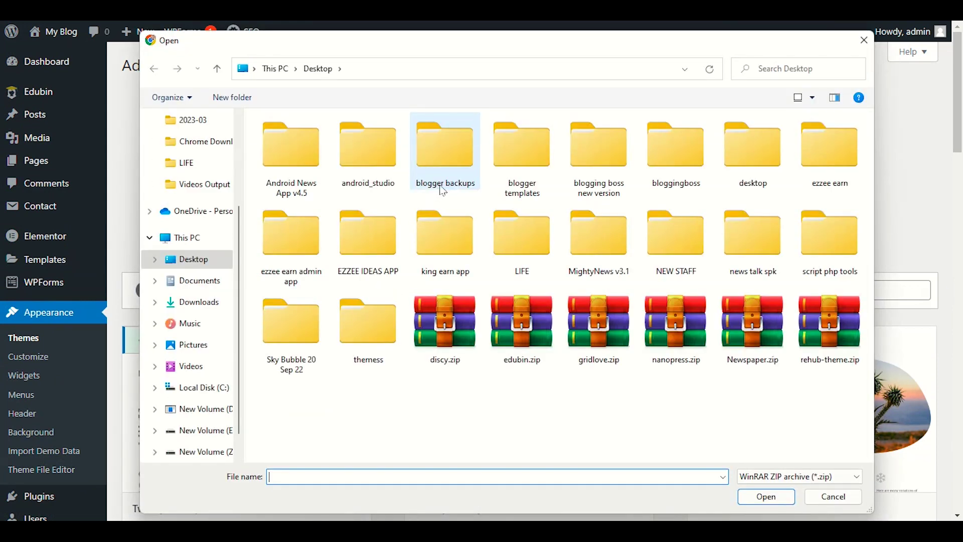
{"action": "double_click", "coordinate": [815, 363]}
{"action": "left_click", "coordinate": [635, 197]}
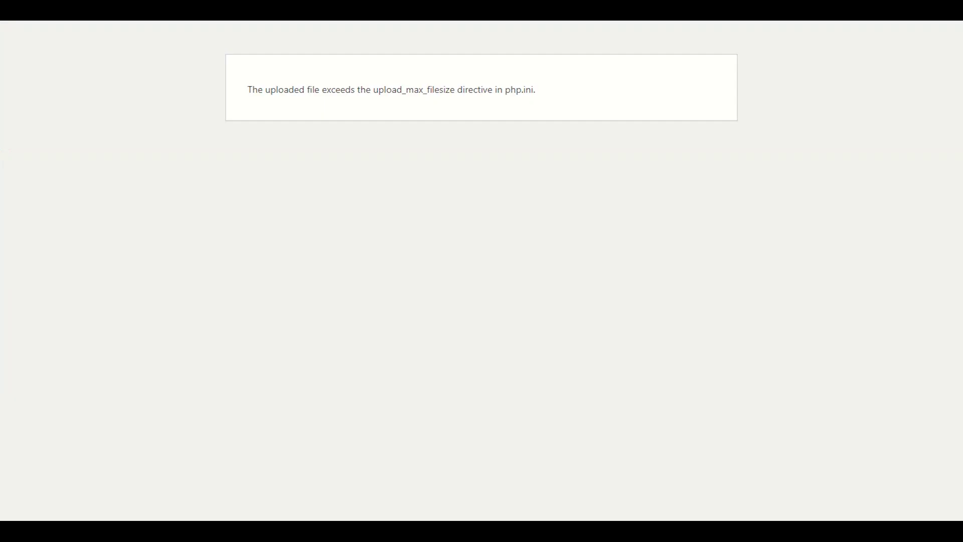
- Search Google for the error text "max_filesize directive in php.ini"
{"action": "left_click_drag", "start_coordinate": [532, 98], "coordinate": [408, 91]}
{"action": "right_click", "coordinate": [408, 90]}
{"action": "left_click", "coordinate": [430, 136]}
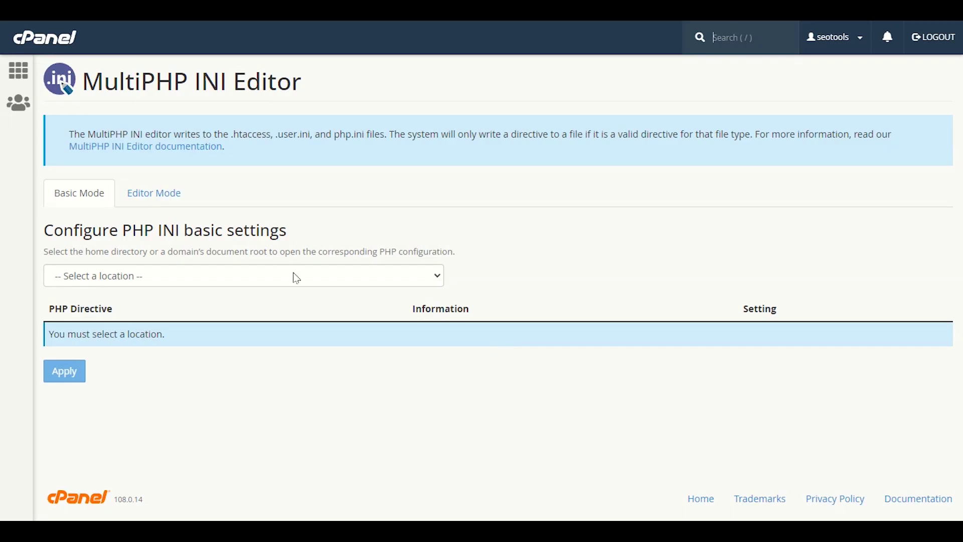
- In cPanel's MultiPHP INI Editor, set upload_max_filesize to 100M for seo-tools.online and apply the change
{"action": "left_click", "coordinate": [295, 275]}
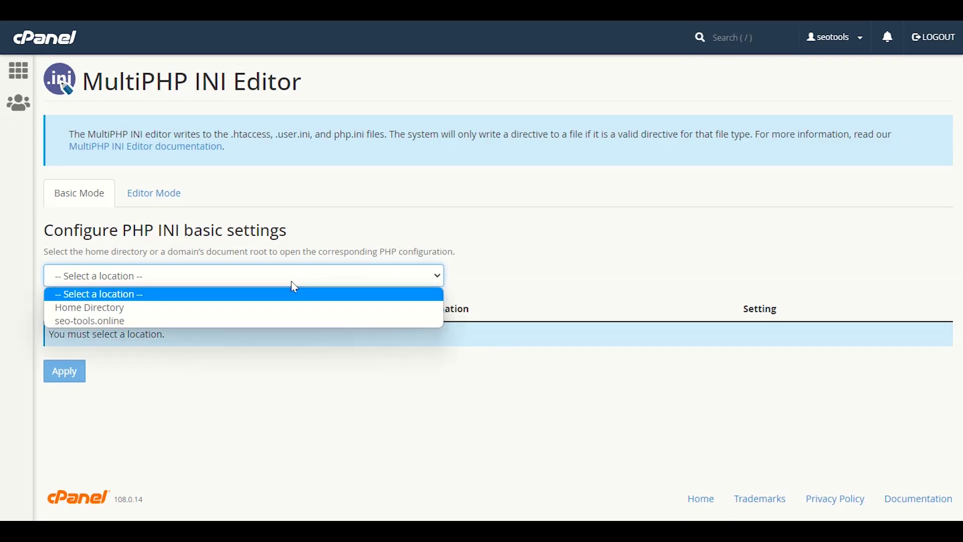
{"action": "left_click", "coordinate": [293, 324]}
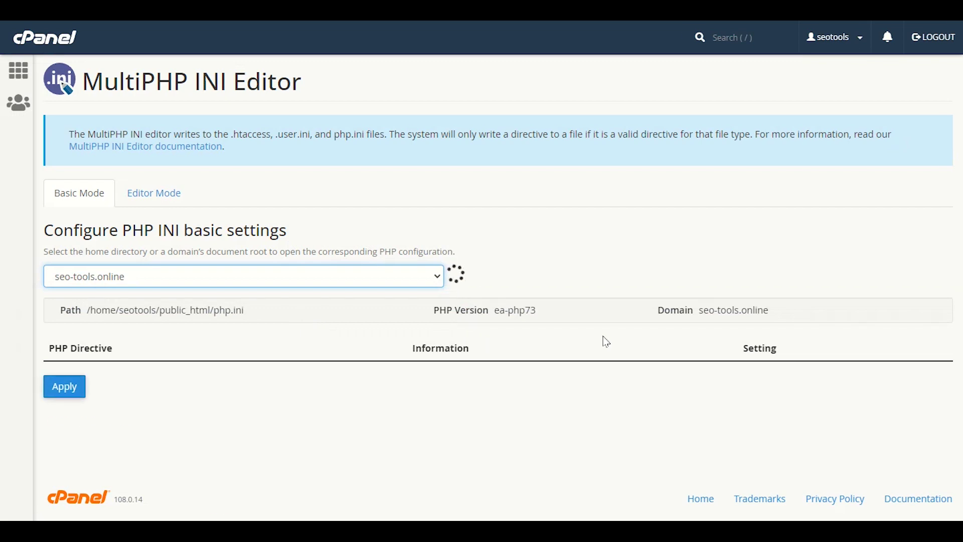
{"action": "scroll", "coordinate": [606, 341], "scroll_direction": "down", "scroll_amount": 1}
{"action": "scroll", "coordinate": [605, 341], "scroll_direction": "down", "scroll_amount": 5}
{"action": "left_click_drag", "start_coordinate": [764, 375], "coordinate": [748, 364]}
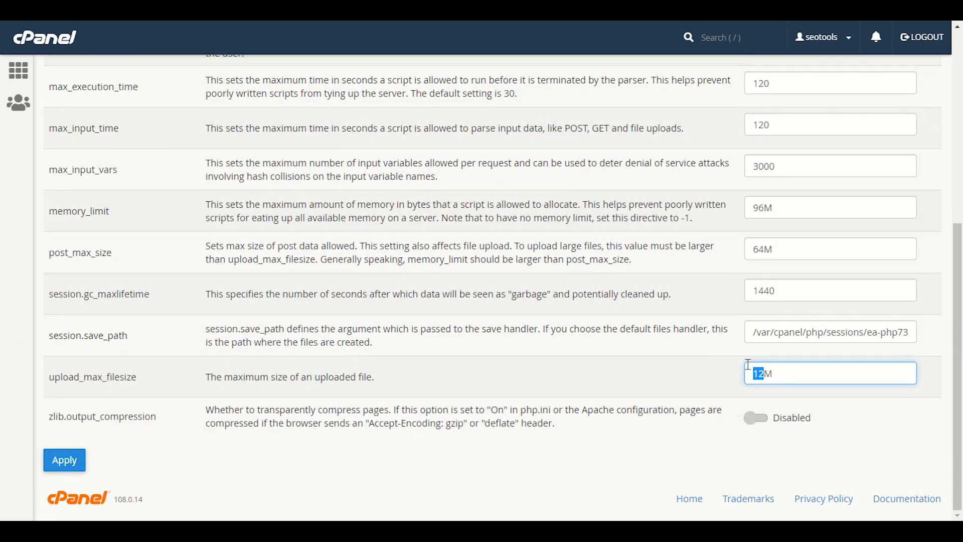
{"action": "type", "text": "100"}
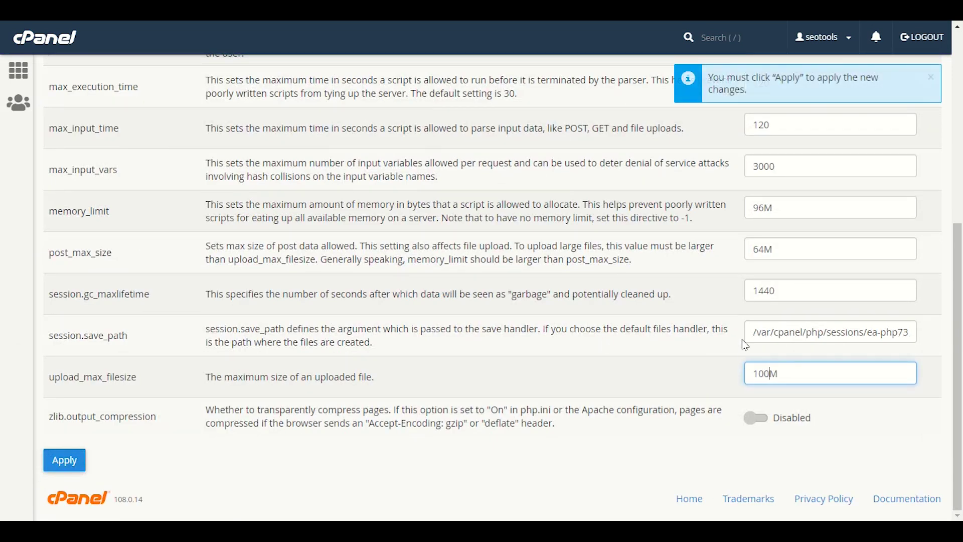
{"action": "left_click", "coordinate": [65, 460]}
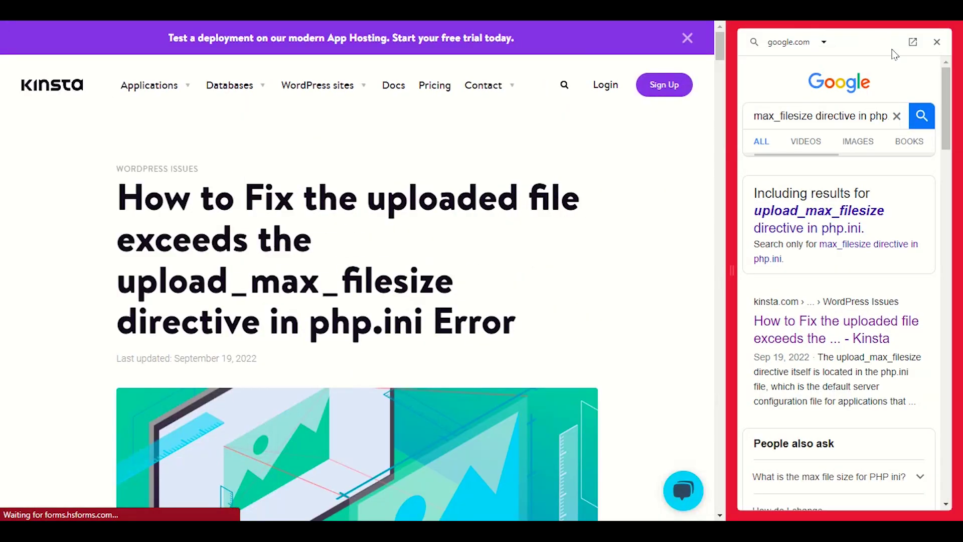
- Reload the failed upload page in WordPress to resubmit rehub-theme.zip, and activate the installed theme
{"action": "left_click", "coordinate": [937, 44]}
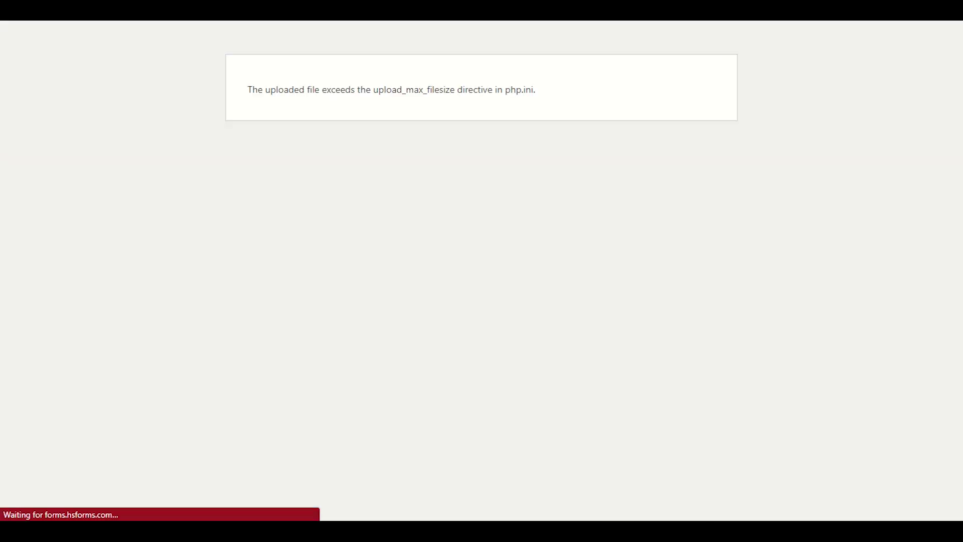
{"action": "right_click", "coordinate": [56, 49]}
{"action": "left_click", "coordinate": [74, 82]}
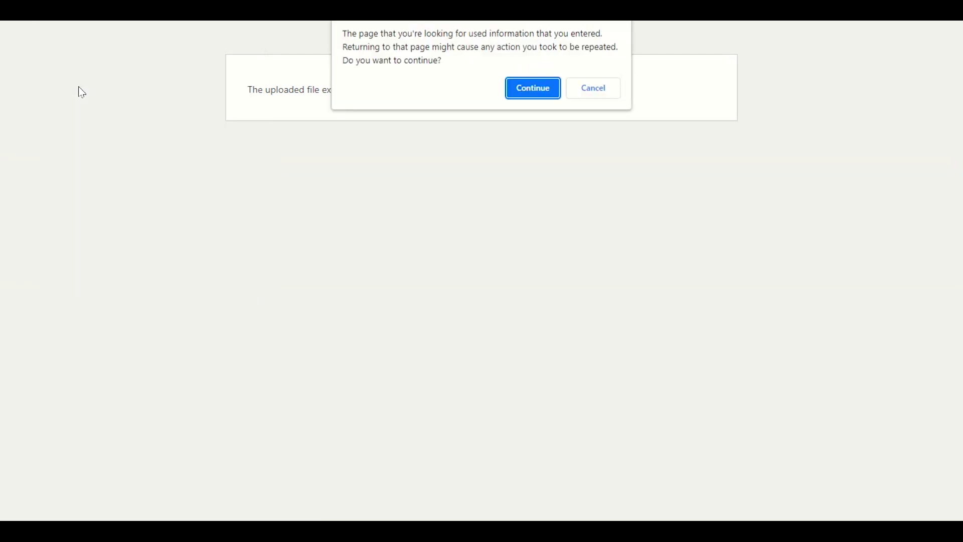
{"action": "left_click", "coordinate": [526, 94]}
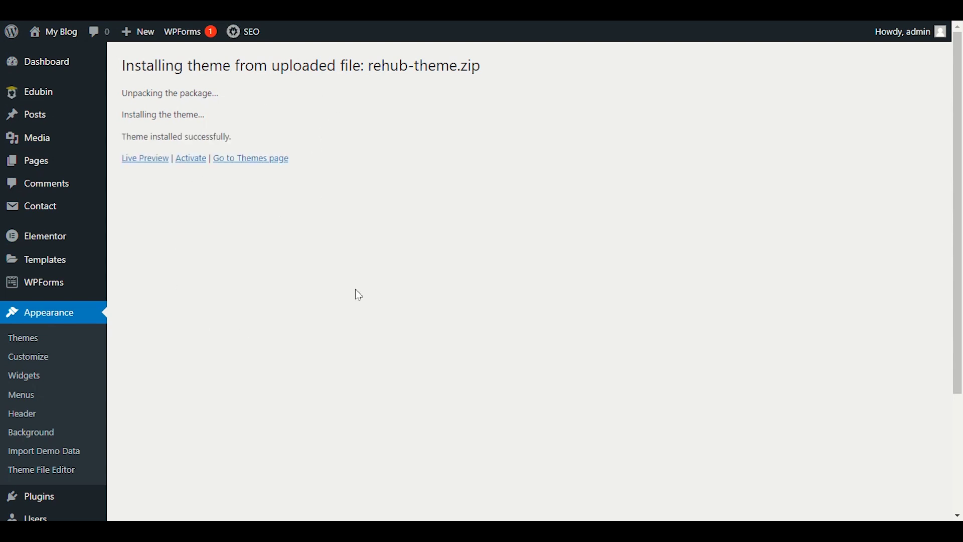
{"action": "left_click", "coordinate": [194, 159]}
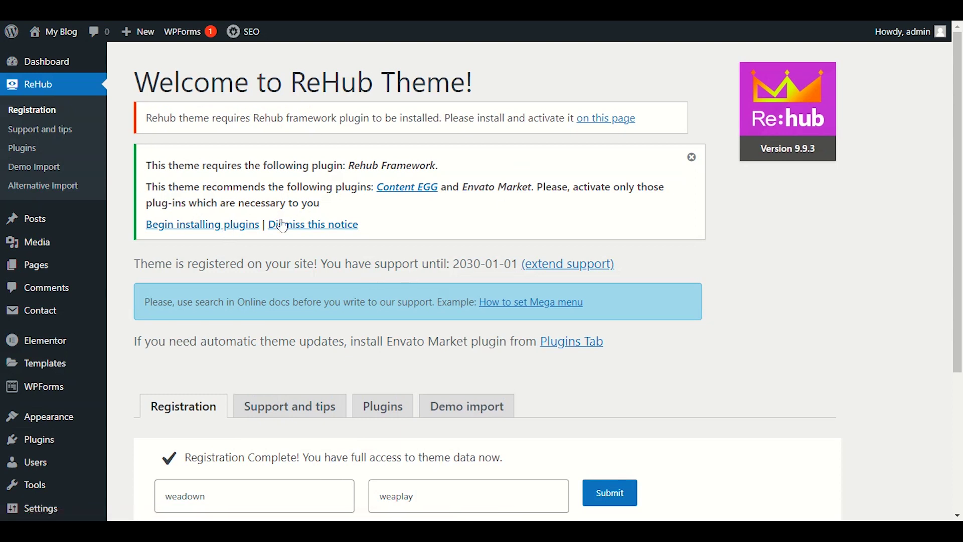
- Bulk install the theme's plugins Rehub Framework, Content EGG and Envato Market
{"action": "left_click", "coordinate": [231, 230]}
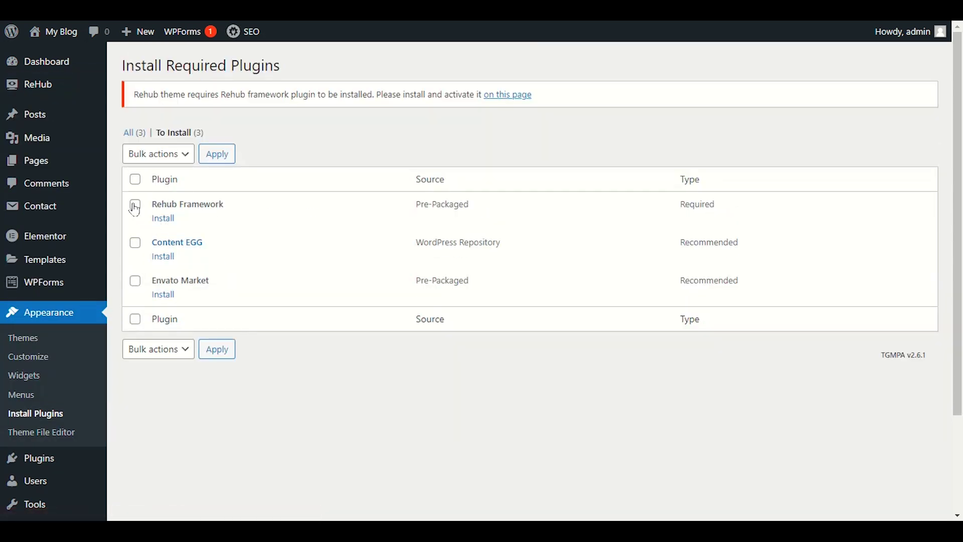
{"action": "left_click", "coordinate": [135, 204]}
{"action": "left_click", "coordinate": [135, 244]}
{"action": "left_click", "coordinate": [135, 281]}
{"action": "left_click", "coordinate": [158, 154]}
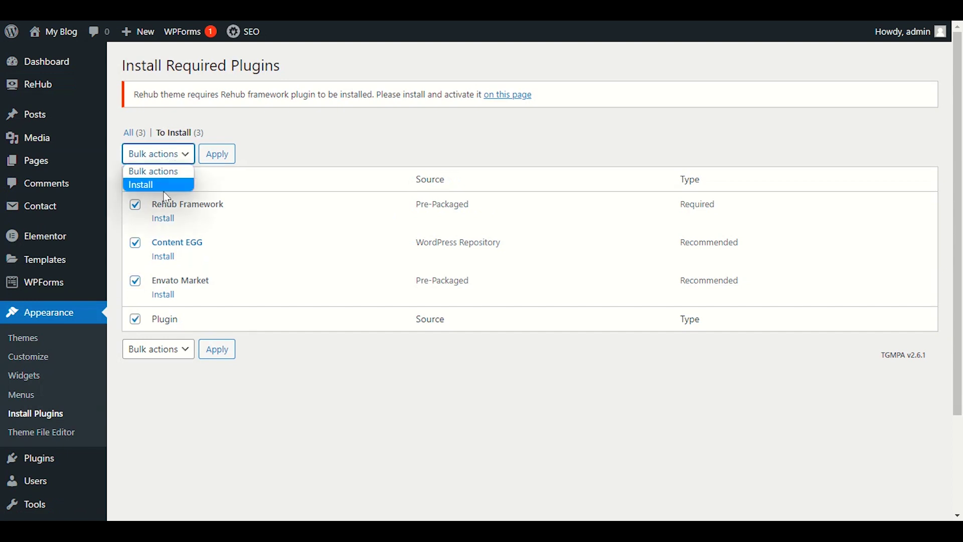
{"action": "left_click", "coordinate": [146, 182]}
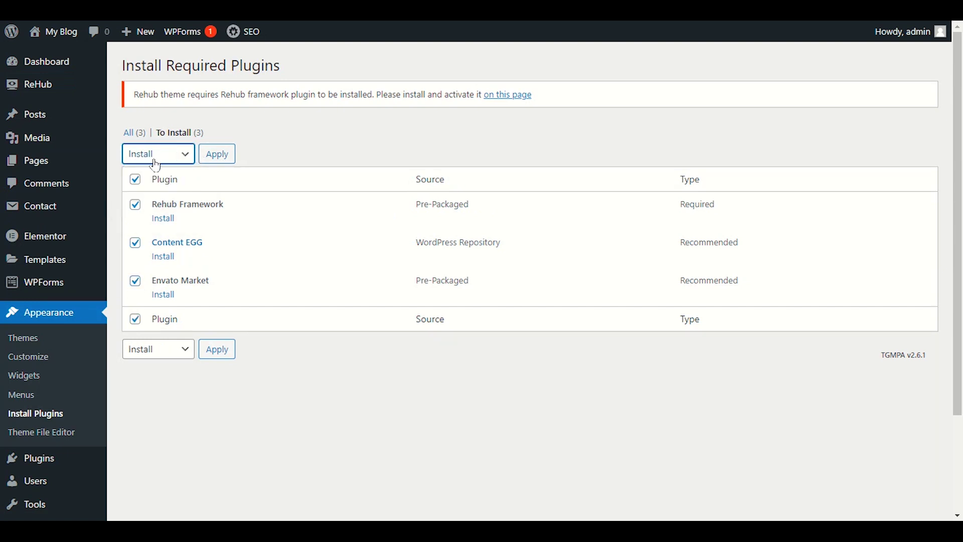
{"action": "left_click", "coordinate": [218, 160]}
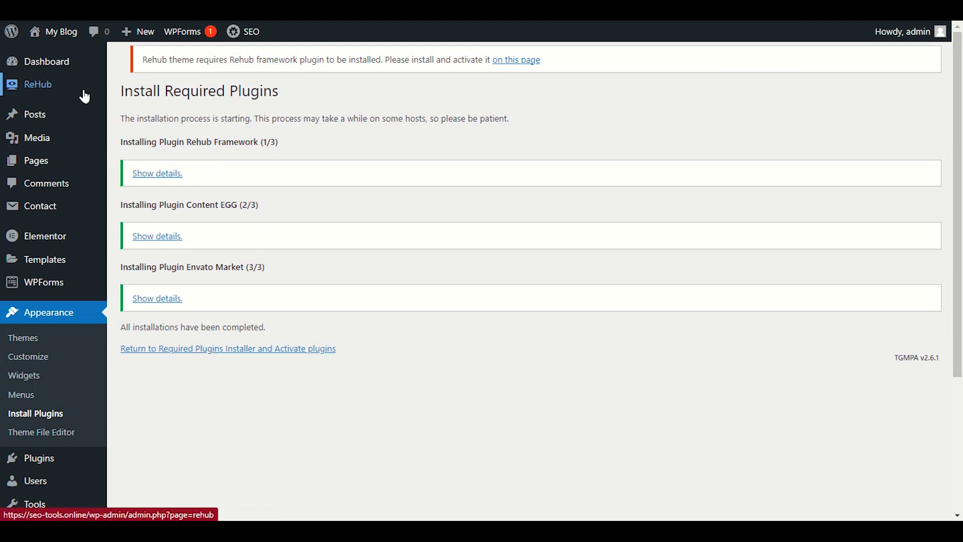
- Activate the required Rehub Framework plugin from the ReHub theme's plugins page
{"action": "mouse_move", "coordinate": [58, 93]}
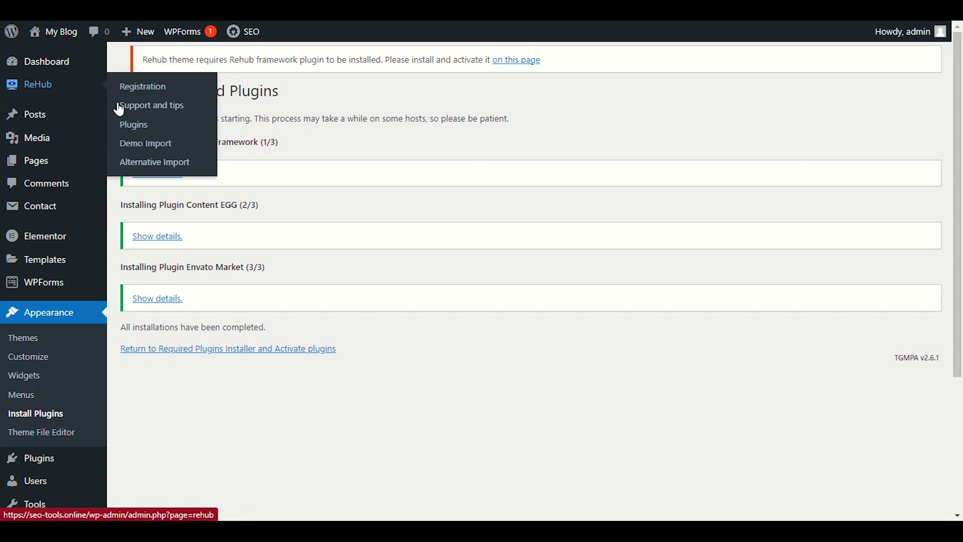
{"action": "left_click", "coordinate": [134, 127]}
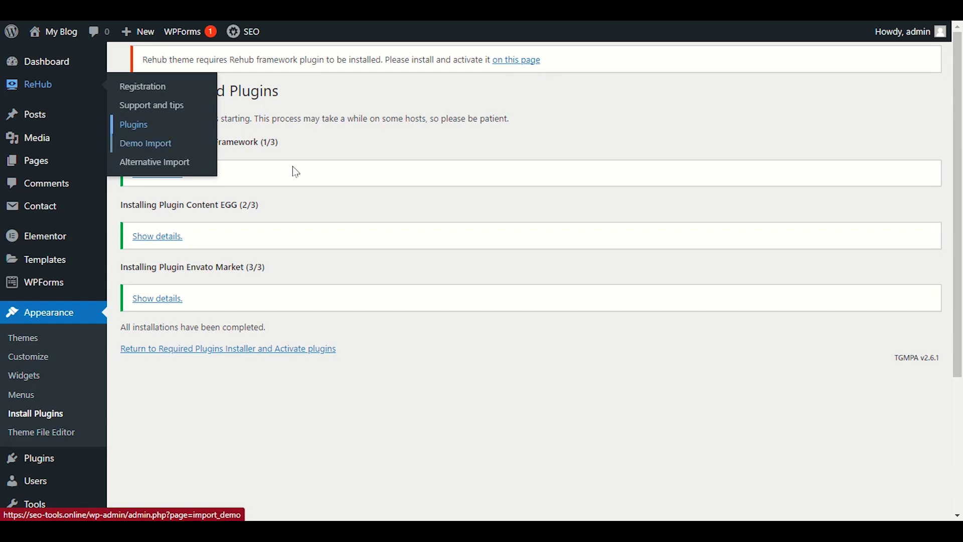
{"action": "scroll", "coordinate": [291, 211], "scroll_direction": "down", "scroll_amount": 8}
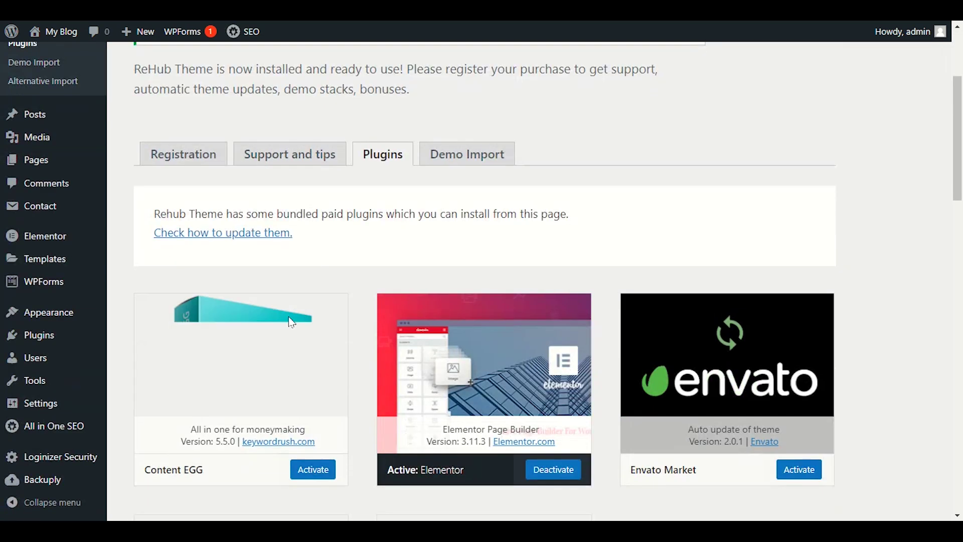
{"action": "scroll", "coordinate": [270, 279], "scroll_direction": "down", "scroll_amount": 1}
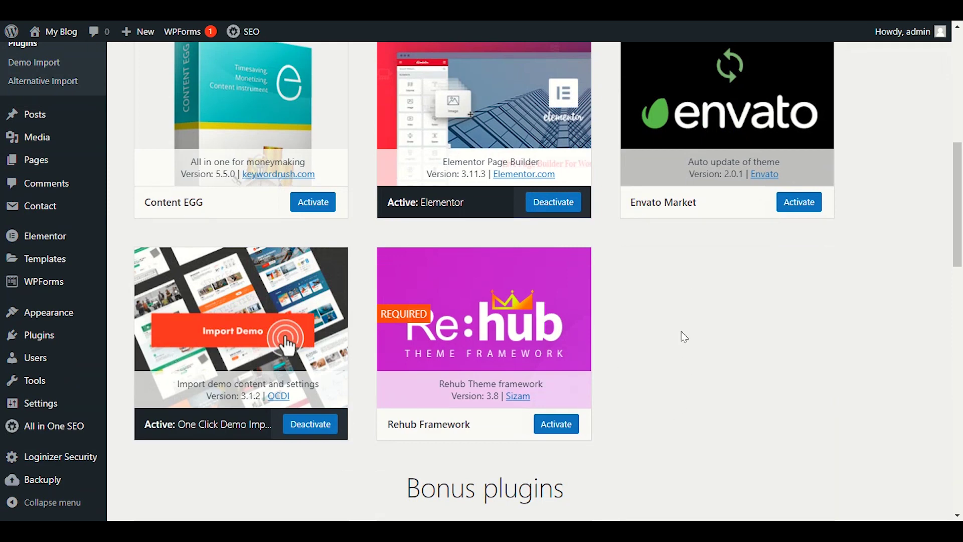
{"action": "scroll", "coordinate": [596, 287], "scroll_direction": "down", "scroll_amount": 2}
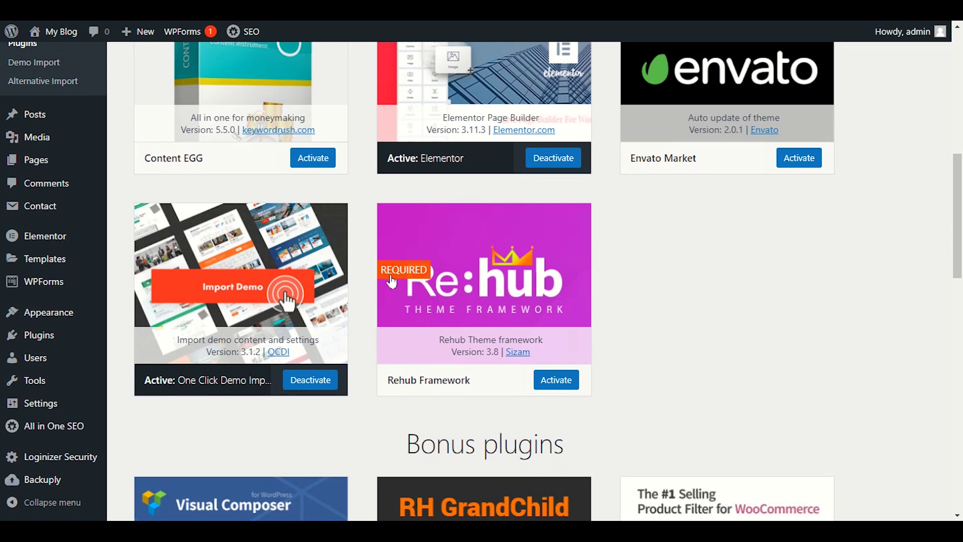
{"action": "left_click", "coordinate": [555, 381]}
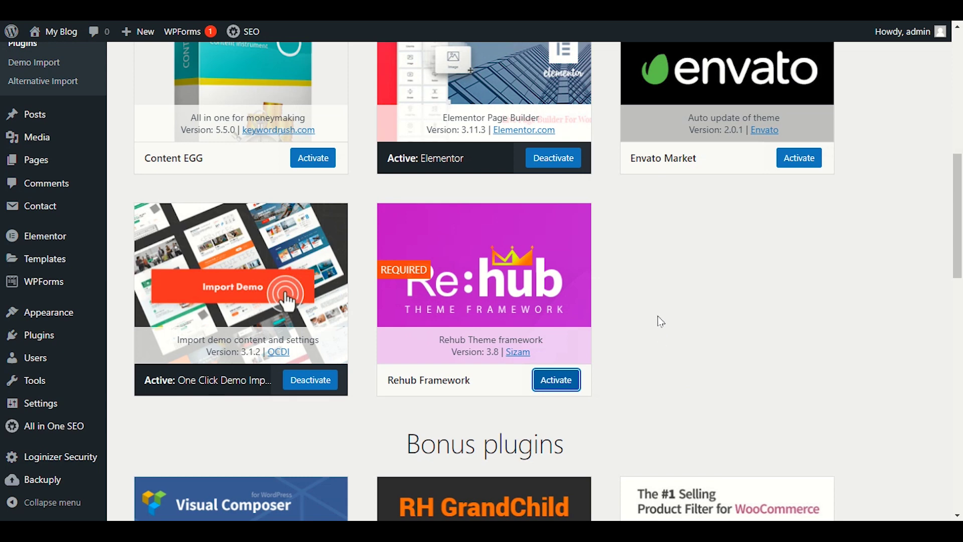
- Activate the Content EGG plugin from the ReHub theme's bundled plugins
{"action": "scroll", "coordinate": [658, 320], "scroll_direction": "down", "scroll_amount": 9}
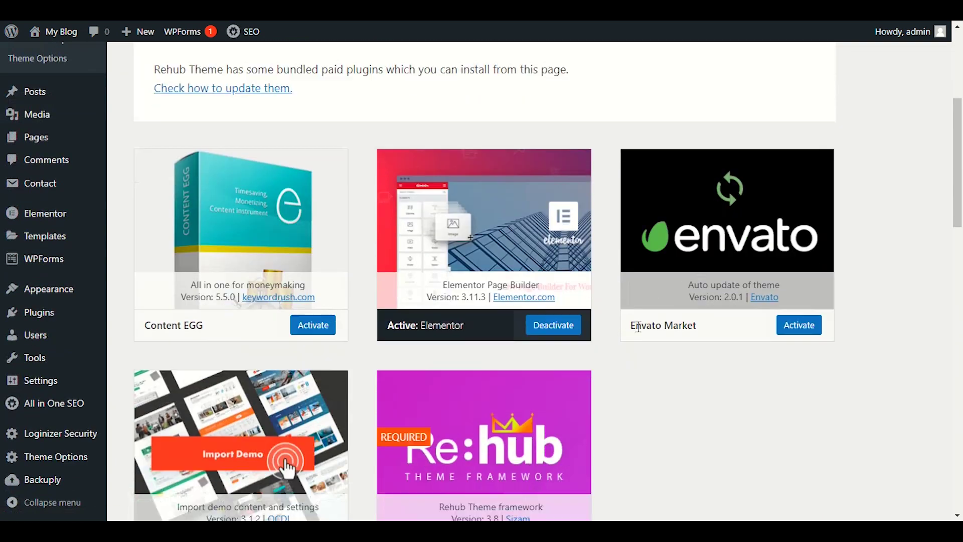
{"action": "scroll", "coordinate": [351, 330], "scroll_direction": "up", "scroll_amount": 3}
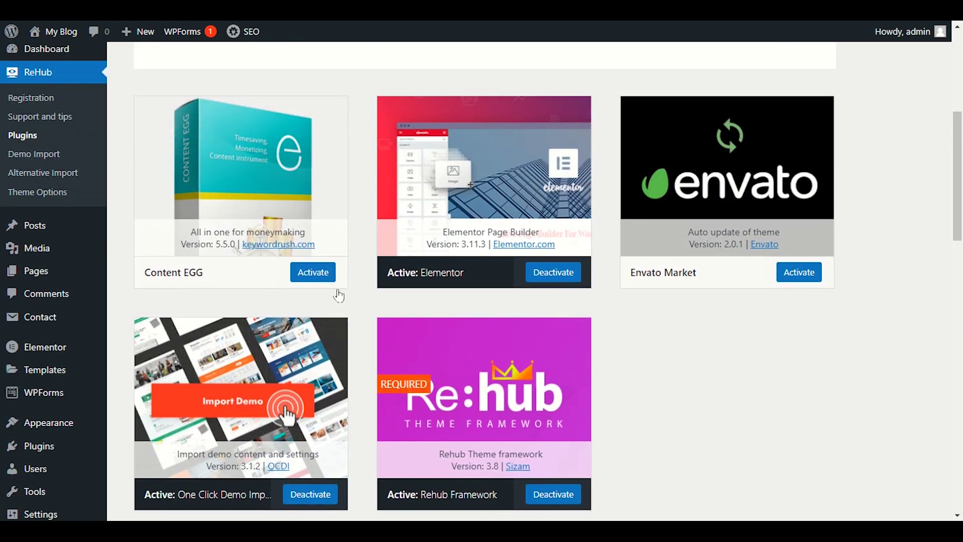
{"action": "left_click", "coordinate": [319, 276]}
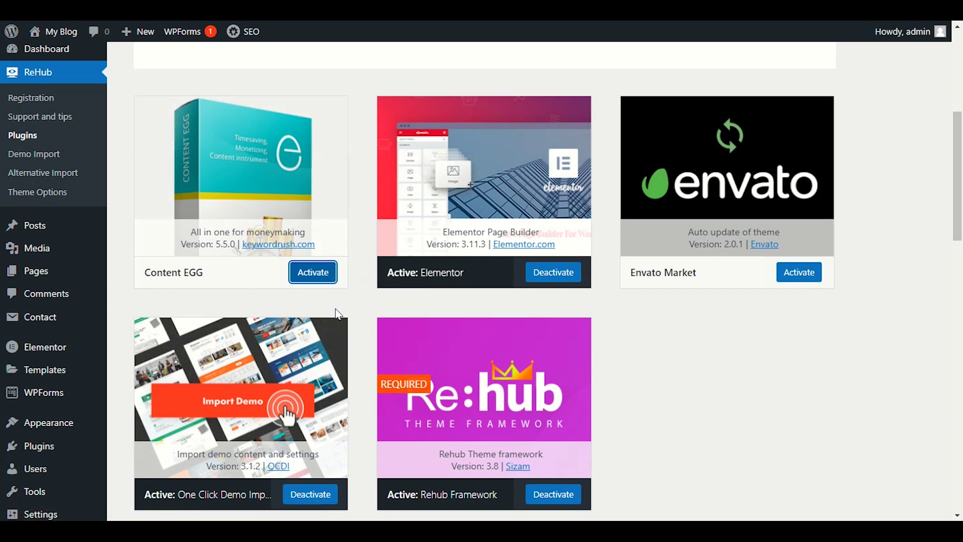
{"action": "scroll", "coordinate": [338, 314], "scroll_direction": "down", "scroll_amount": 2}
{"action": "scroll", "coordinate": [345, 343], "scroll_direction": "down", "scroll_amount": 1}
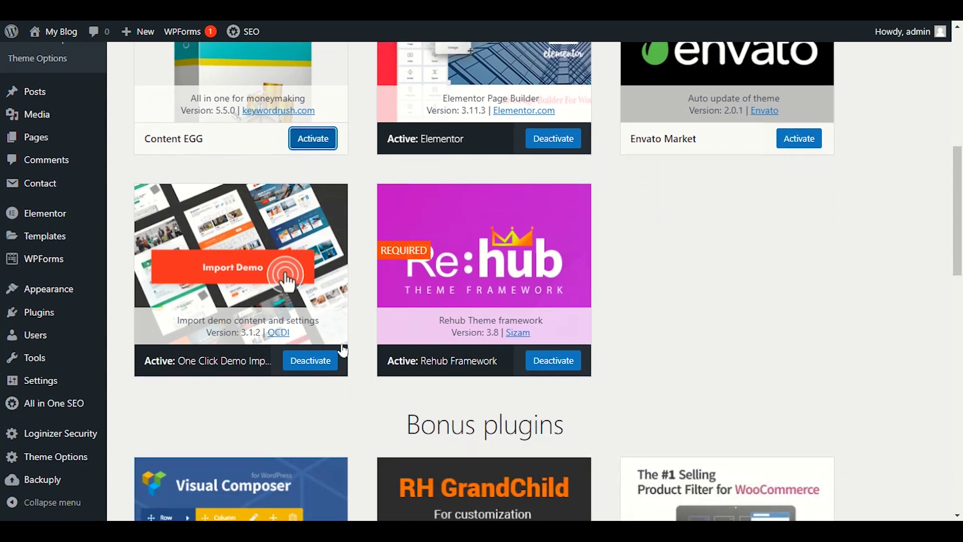
{"action": "scroll", "coordinate": [332, 311], "scroll_direction": "up", "scroll_amount": 5}
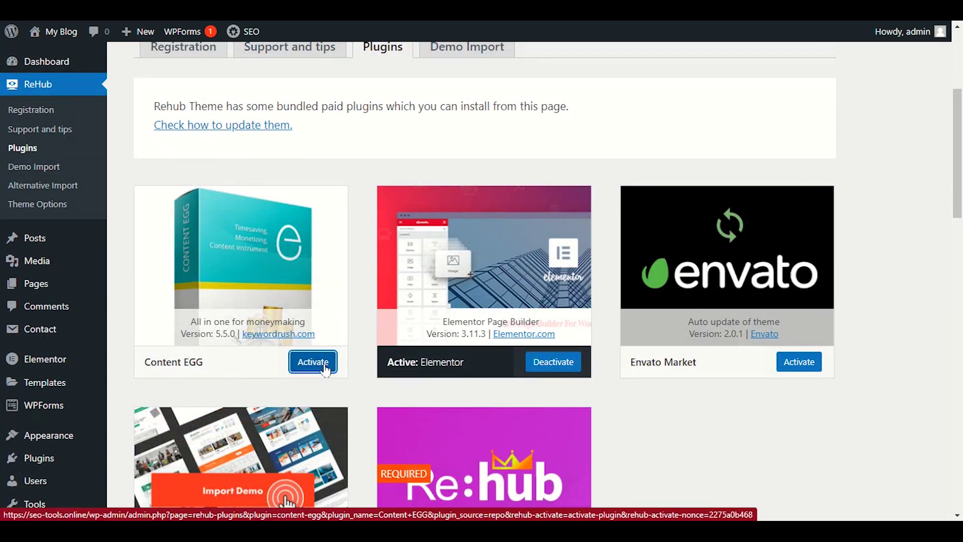
{"action": "scroll", "coordinate": [326, 371], "scroll_direction": "up", "scroll_amount": 3}
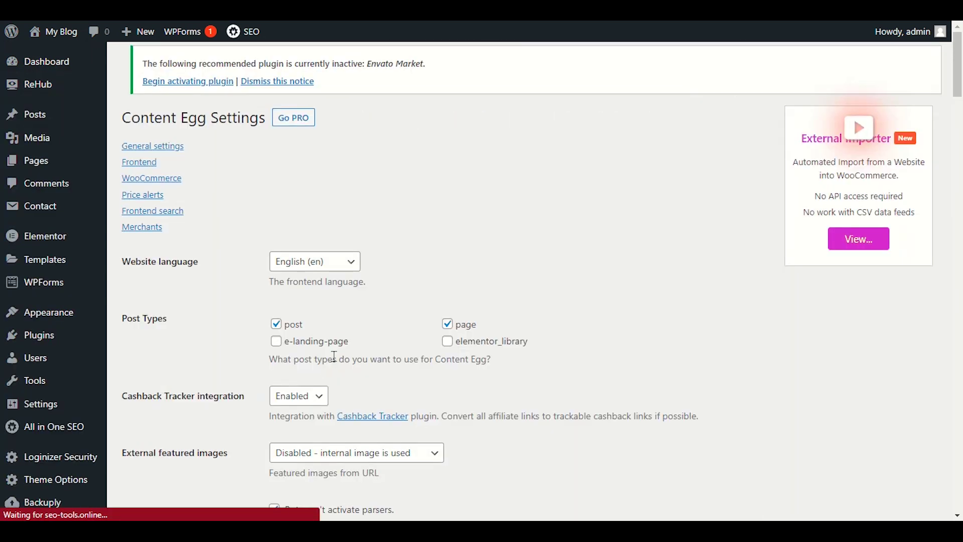
- Look over the Content Egg general settings and open ReHub's One Click Demo Import page
{"action": "scroll", "coordinate": [324, 346], "scroll_direction": "down", "scroll_amount": 5}
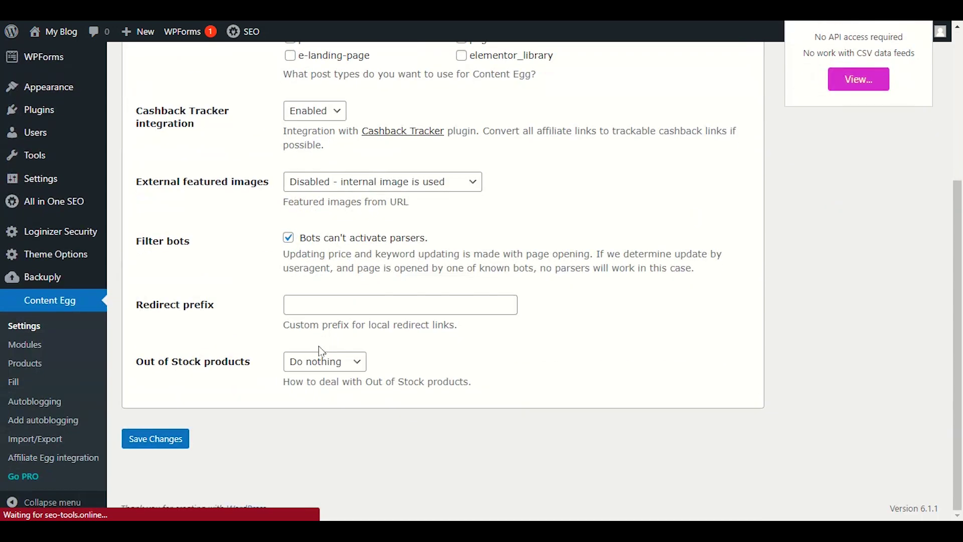
{"action": "scroll", "coordinate": [205, 372], "scroll_direction": "up", "scroll_amount": 5}
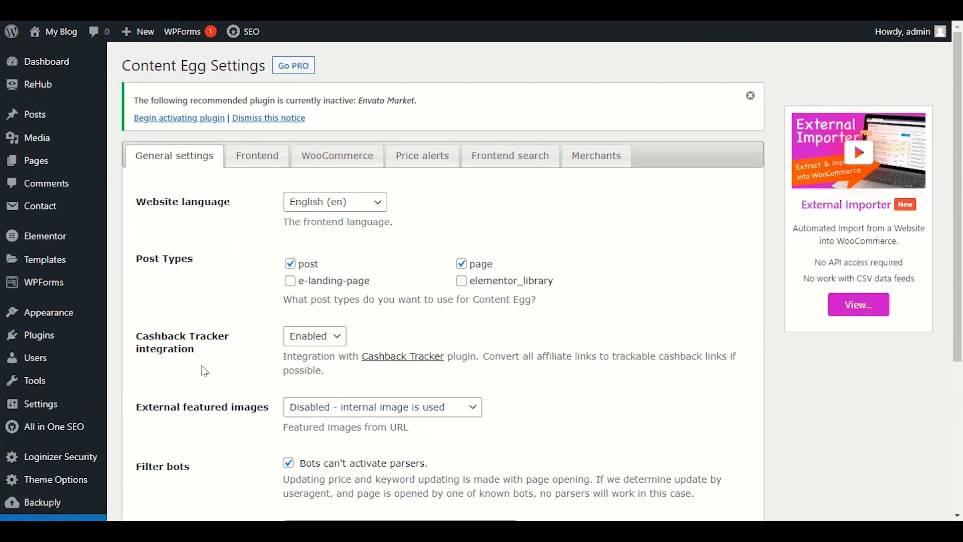
{"action": "mouse_move", "coordinate": [55, 83]}
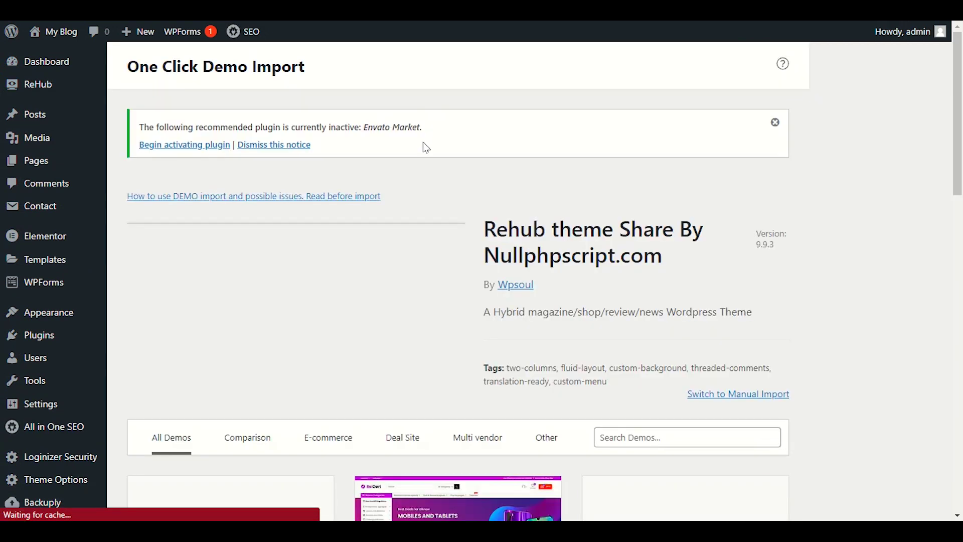
- Open a preview of the ReWise demo from the One Click Demo Import page
{"action": "scroll", "coordinate": [430, 115], "scroll_direction": "down", "scroll_amount": 3}
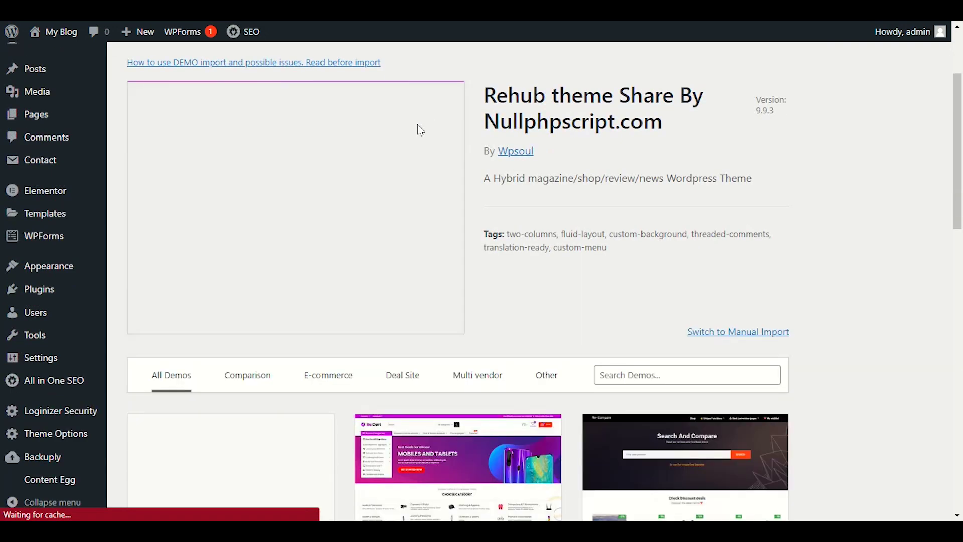
{"action": "scroll", "coordinate": [451, 215], "scroll_direction": "down", "scroll_amount": 3}
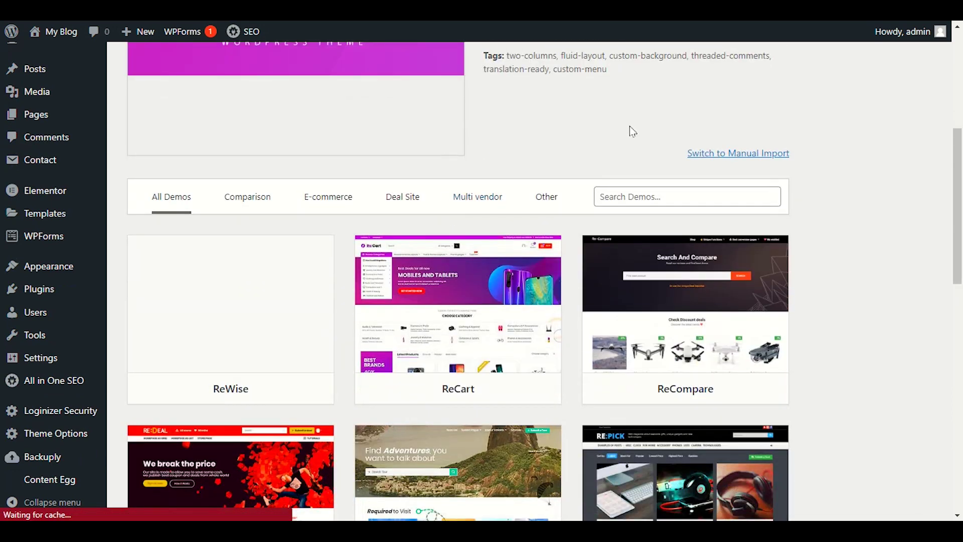
{"action": "mouse_move", "coordinate": [255, 376]}
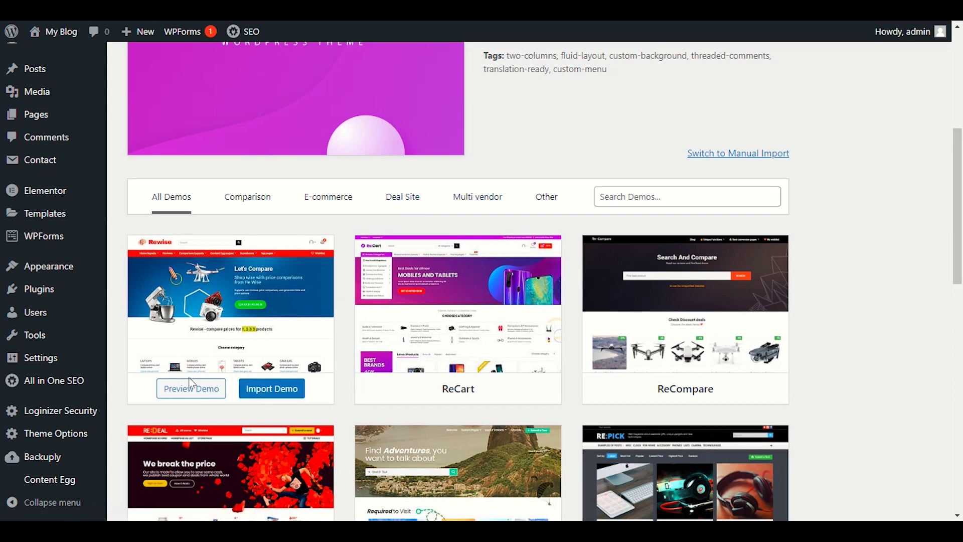
{"action": "left_click", "coordinate": [188, 389]}
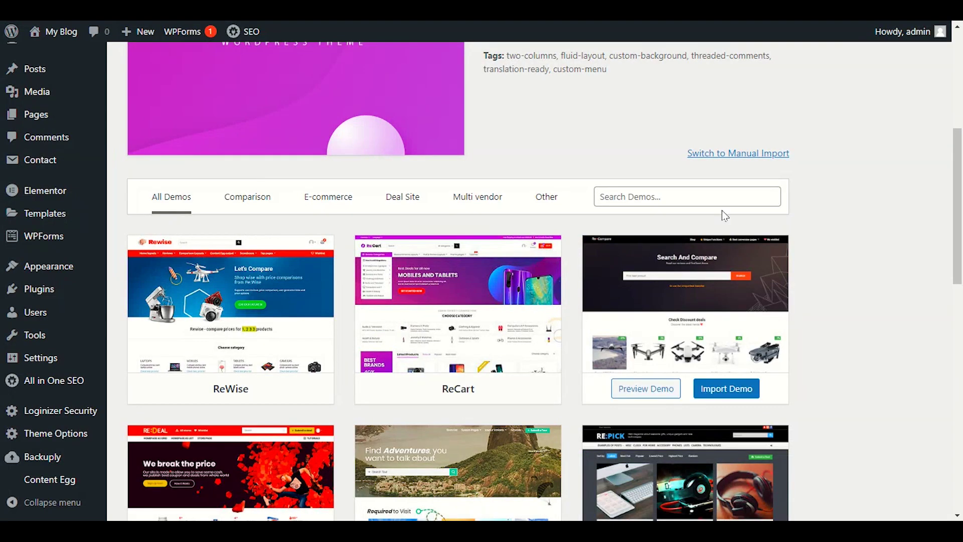
- Browse the whole list of importable ReHub demos and compare their designs and names
{"action": "mouse_move", "coordinate": [492, 354]}
{"action": "scroll", "coordinate": [877, 315], "scroll_direction": "down", "scroll_amount": 2}
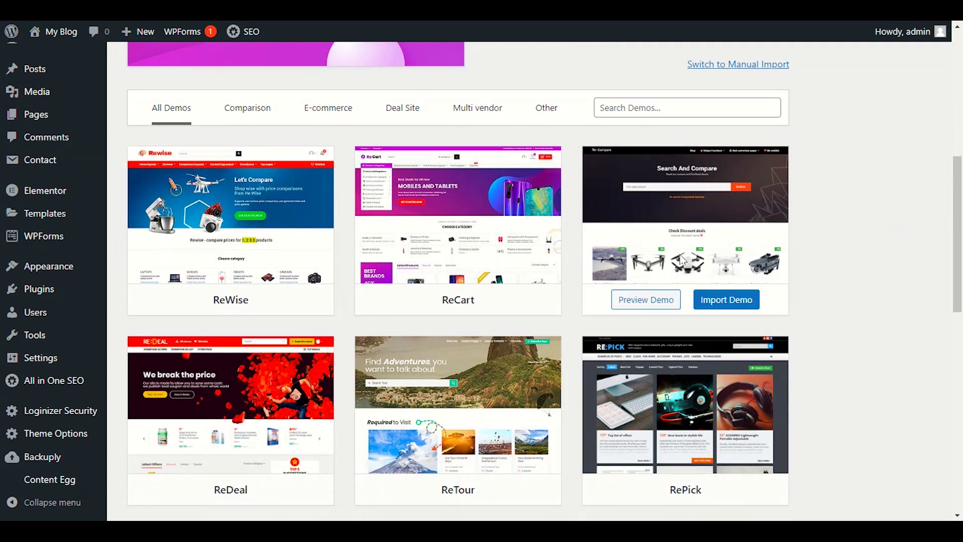
{"action": "scroll", "coordinate": [647, 169], "scroll_direction": "down", "scroll_amount": 1}
{"action": "mouse_move", "coordinate": [708, 342]}
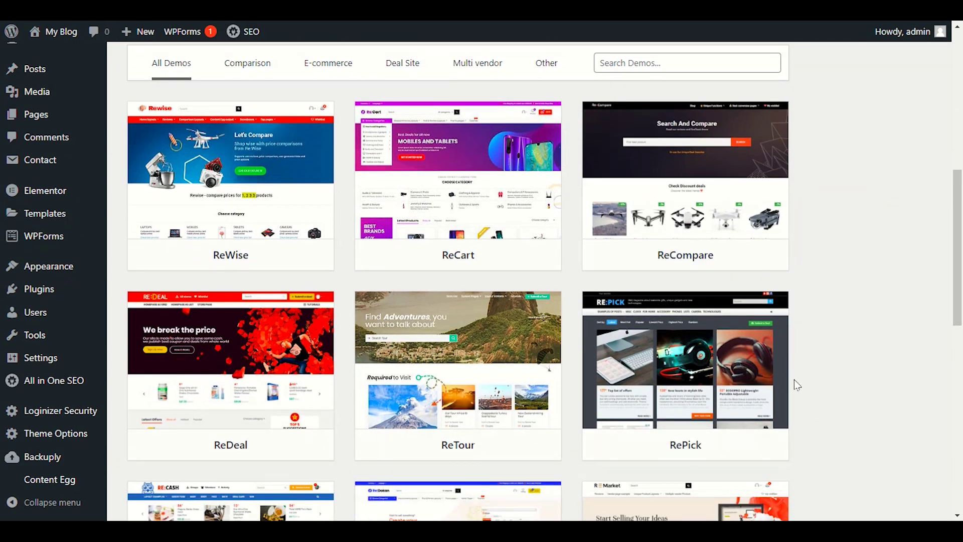
{"action": "scroll", "coordinate": [842, 369], "scroll_direction": "down", "scroll_amount": 1}
{"action": "mouse_move", "coordinate": [746, 360]}
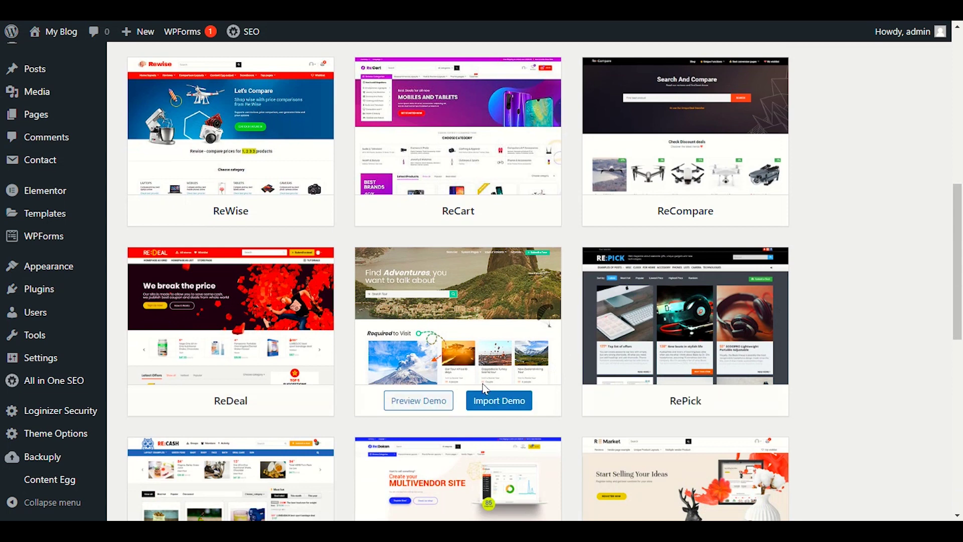
{"action": "scroll", "coordinate": [484, 388], "scroll_direction": "down", "scroll_amount": 1}
{"action": "mouse_move", "coordinate": [175, 373]}
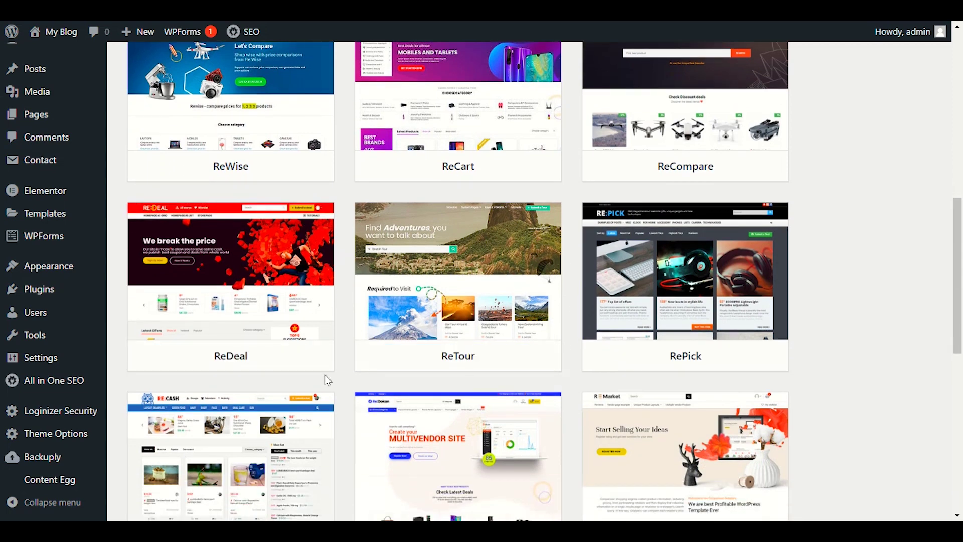
{"action": "scroll", "coordinate": [213, 337], "scroll_direction": "down", "scroll_amount": 1}
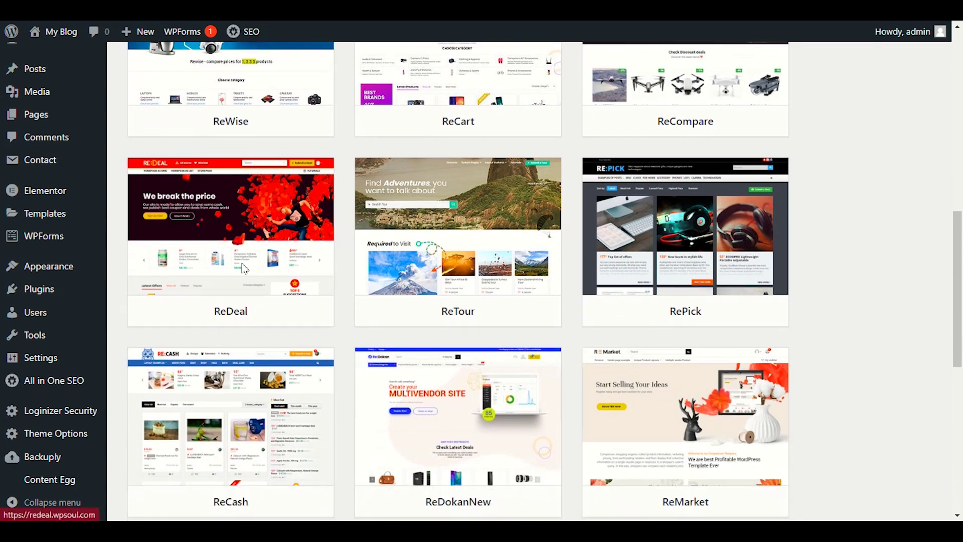
{"action": "scroll", "coordinate": [351, 406], "scroll_direction": "down", "scroll_amount": 1}
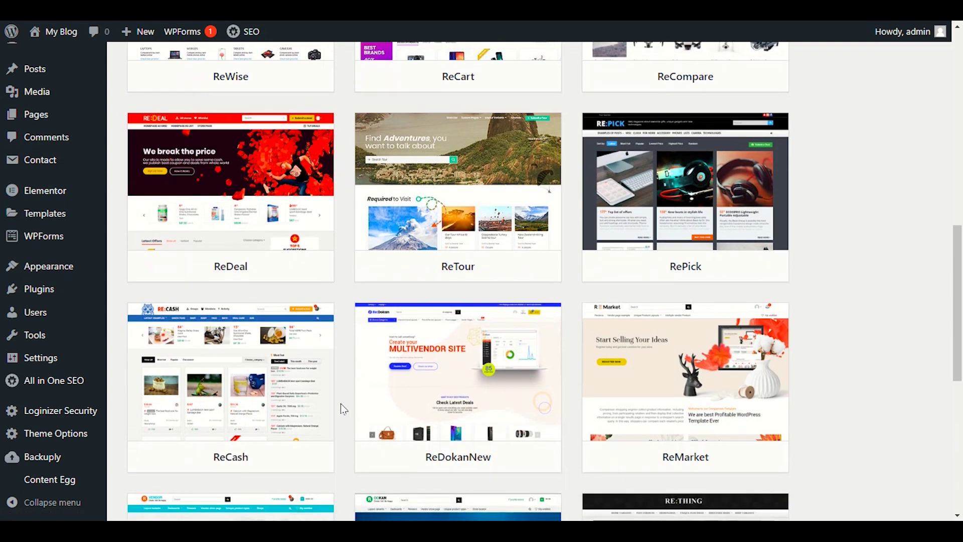
{"action": "scroll", "coordinate": [344, 403], "scroll_direction": "down", "scroll_amount": 2}
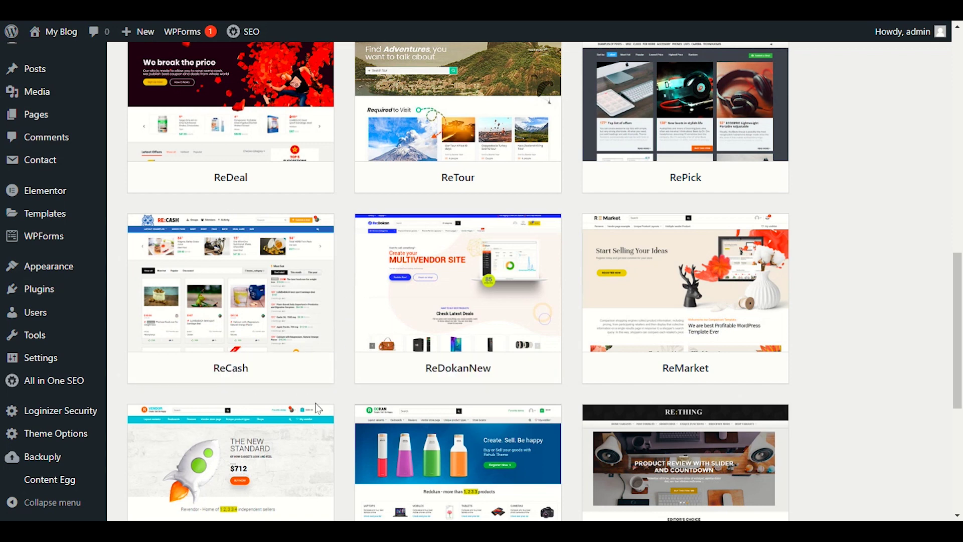
{"action": "scroll", "coordinate": [346, 432], "scroll_direction": "down", "scroll_amount": 3}
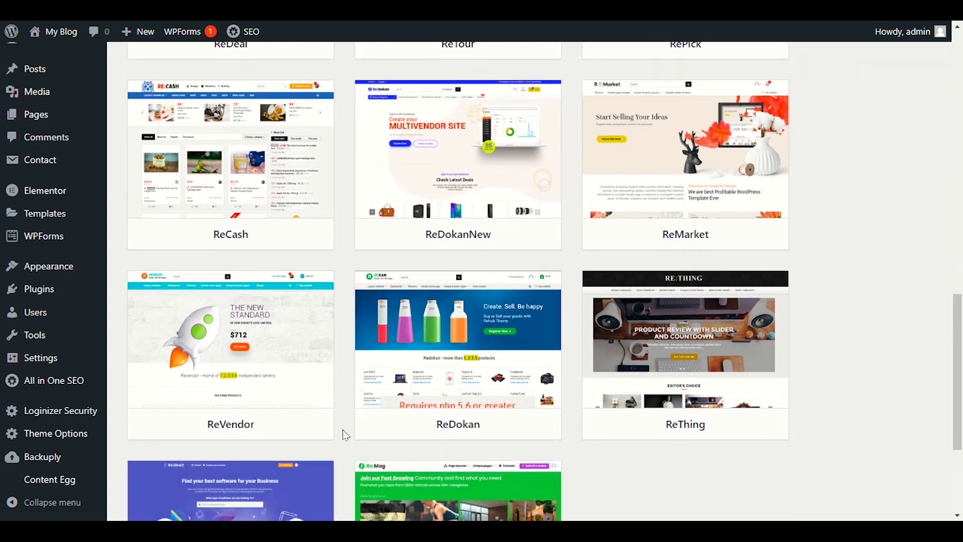
{"action": "scroll", "coordinate": [343, 435], "scroll_direction": "down", "scroll_amount": 4}
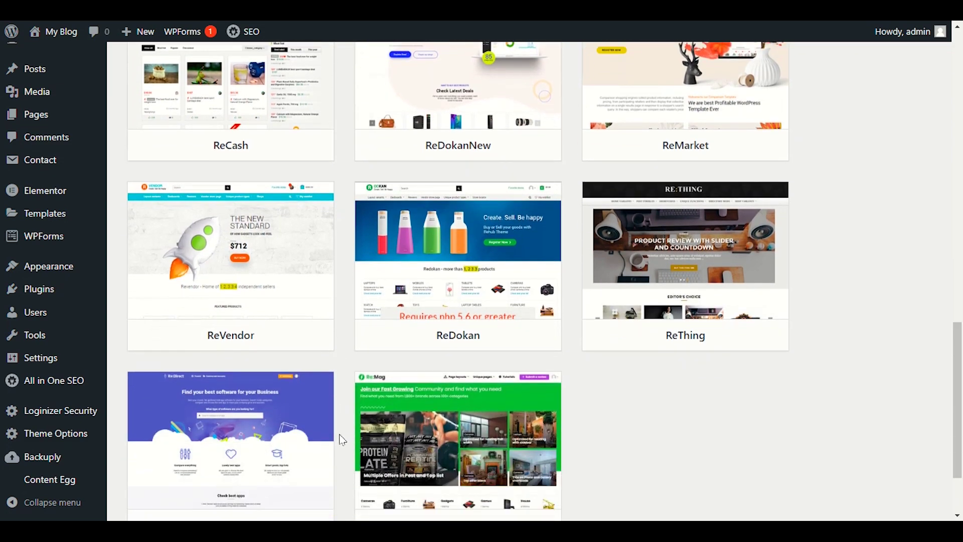
{"action": "scroll", "coordinate": [336, 438], "scroll_direction": "up", "scroll_amount": 15}
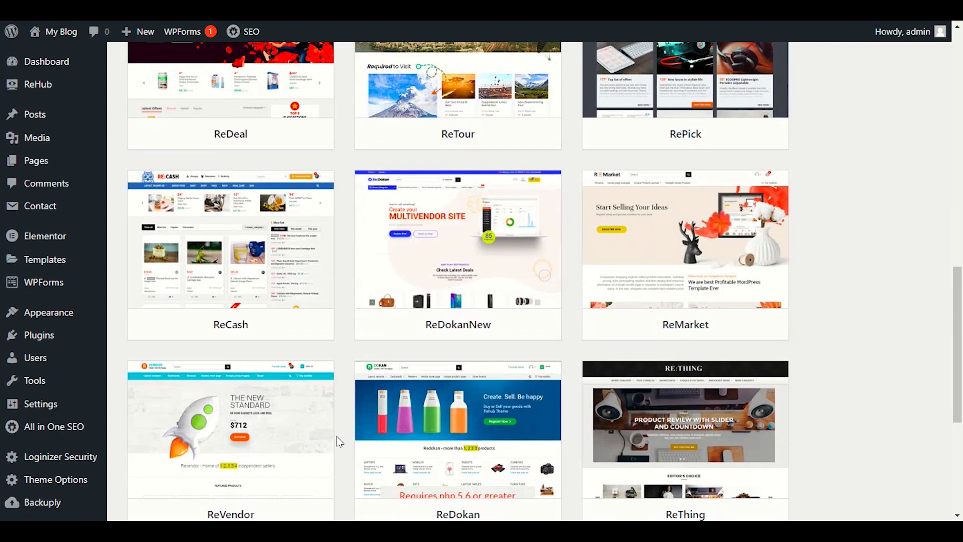
{"action": "scroll", "coordinate": [343, 420], "scroll_direction": "down", "scroll_amount": 3}
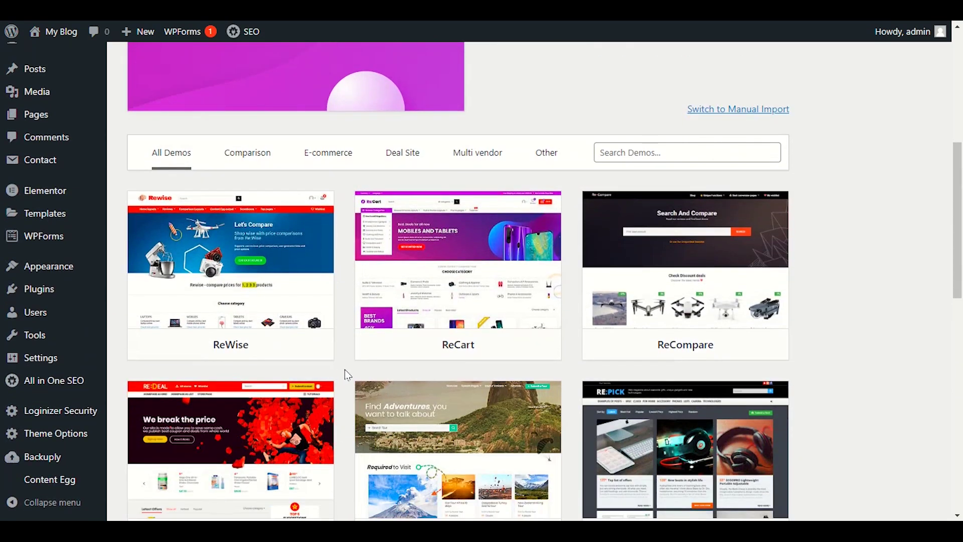
{"action": "scroll", "coordinate": [343, 372], "scroll_direction": "down", "scroll_amount": 1}
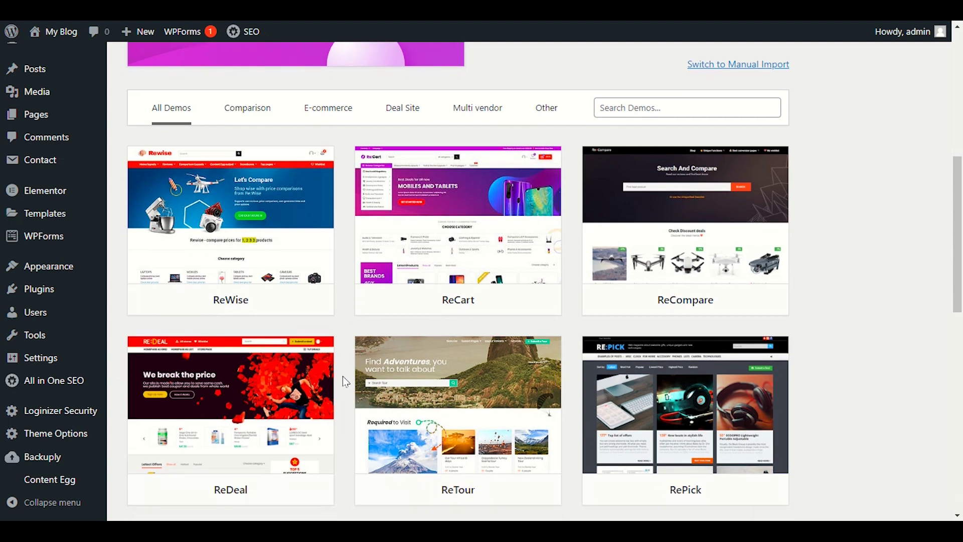
{"action": "scroll", "coordinate": [342, 379], "scroll_direction": "up", "scroll_amount": 2}
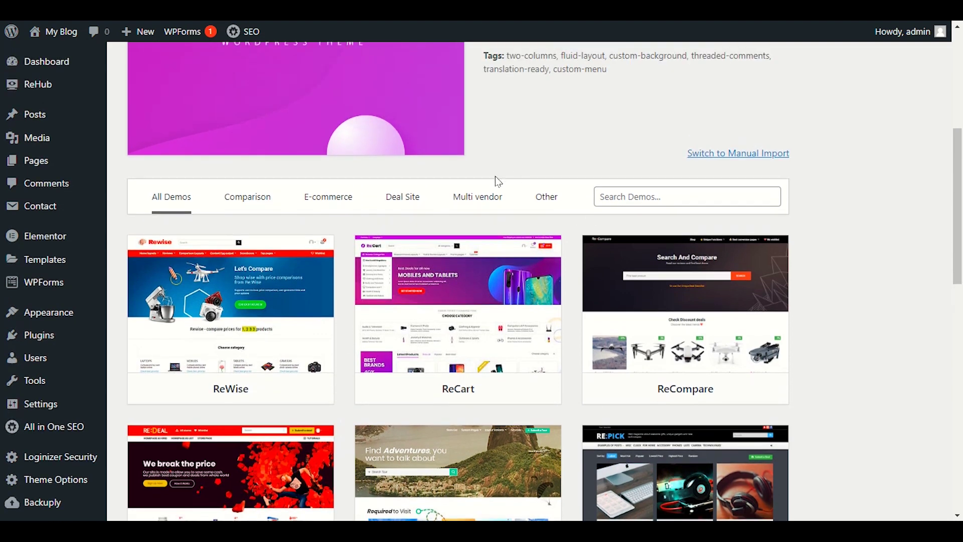
- Examine the ReWise demo homepage, including its categories, product comparisons, deals, reviews and footer, and return to the demo list
{"action": "mouse_move", "coordinate": [545, 401]}
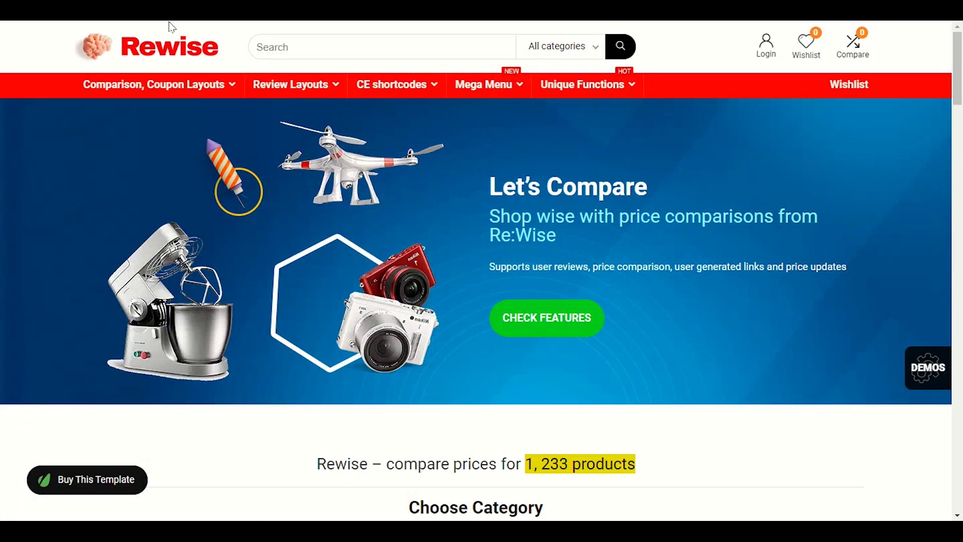
{"action": "scroll", "coordinate": [271, 297], "scroll_direction": "down", "scroll_amount": 5}
{"action": "scroll", "coordinate": [273, 297], "scroll_direction": "down", "scroll_amount": 2}
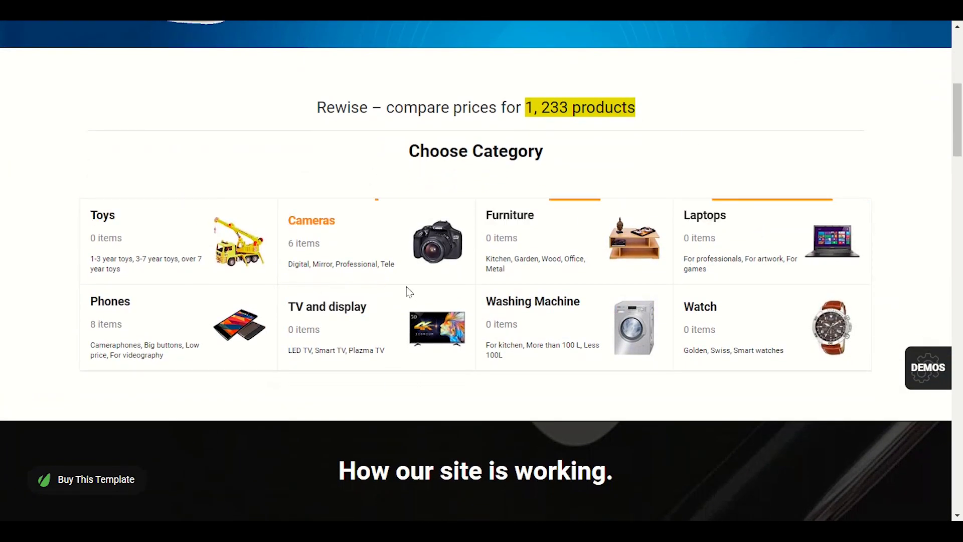
{"action": "scroll", "coordinate": [324, 288], "scroll_direction": "down", "scroll_amount": 5}
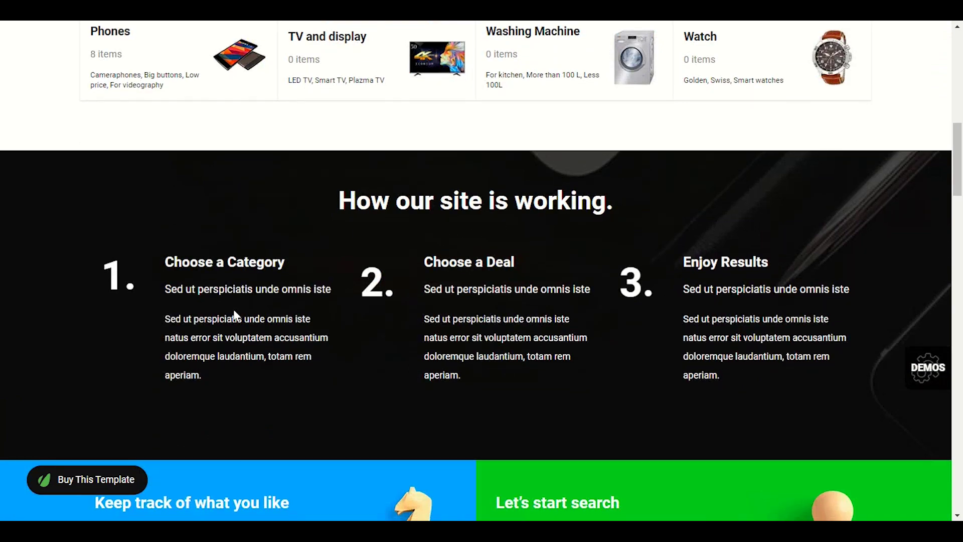
{"action": "scroll", "coordinate": [381, 311], "scroll_direction": "down", "scroll_amount": 3}
{"action": "scroll", "coordinate": [474, 173], "scroll_direction": "down", "scroll_amount": 6}
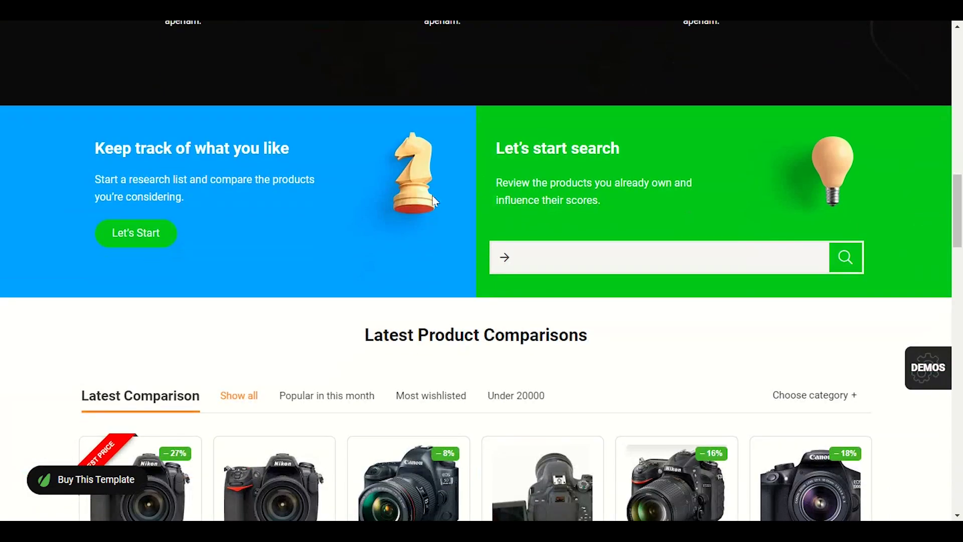
{"action": "scroll", "coordinate": [350, 251], "scroll_direction": "down", "scroll_amount": 2}
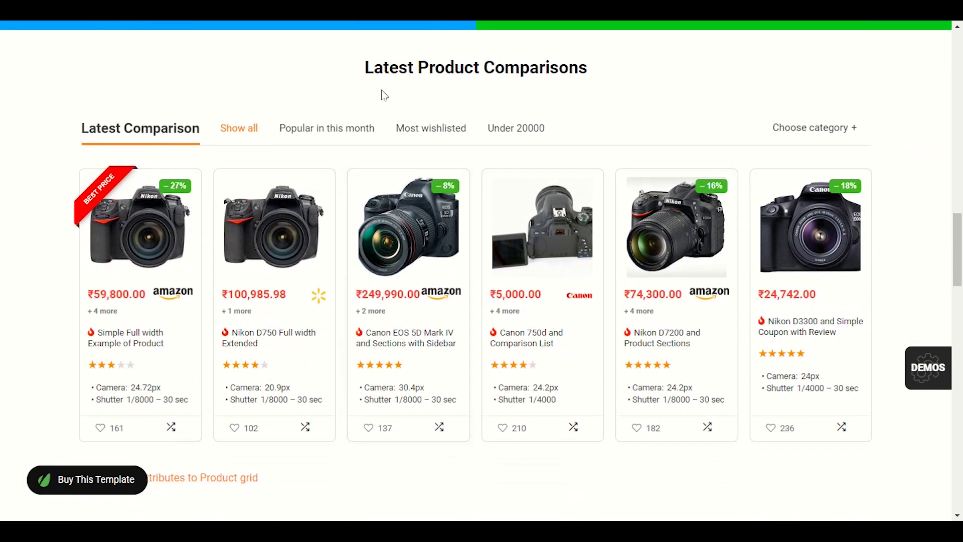
{"action": "scroll", "coordinate": [548, 127], "scroll_direction": "down", "scroll_amount": 2}
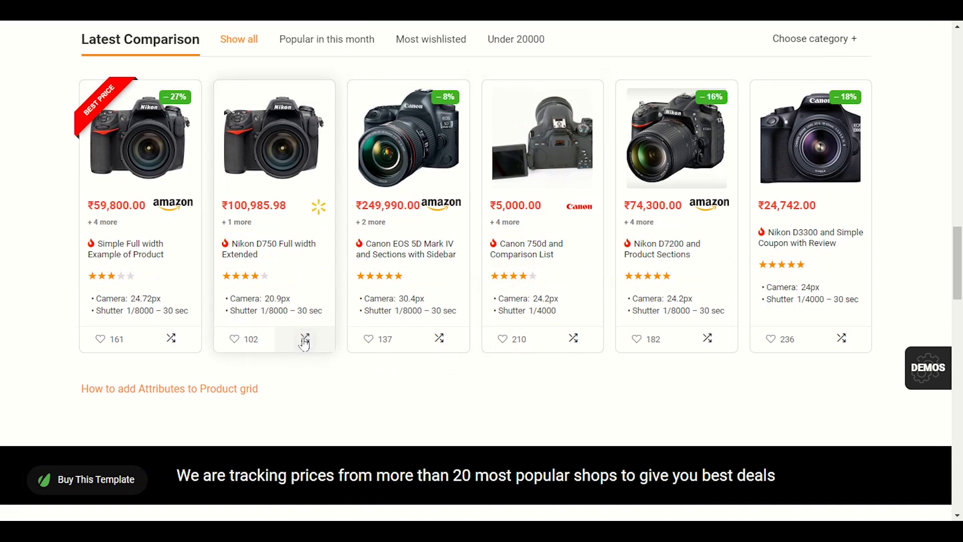
{"action": "scroll", "coordinate": [305, 344], "scroll_direction": "down", "scroll_amount": 9}
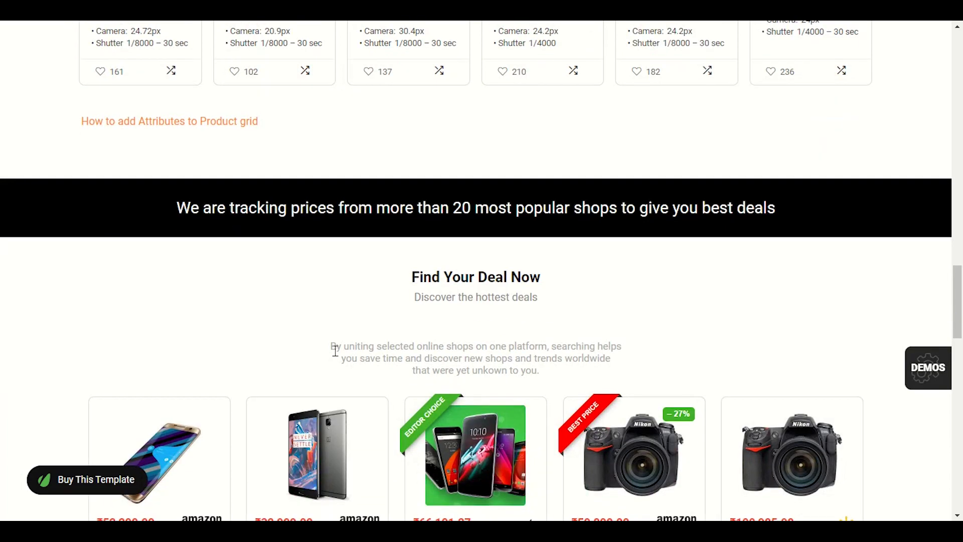
{"action": "scroll", "coordinate": [337, 356], "scroll_direction": "down", "scroll_amount": 12}
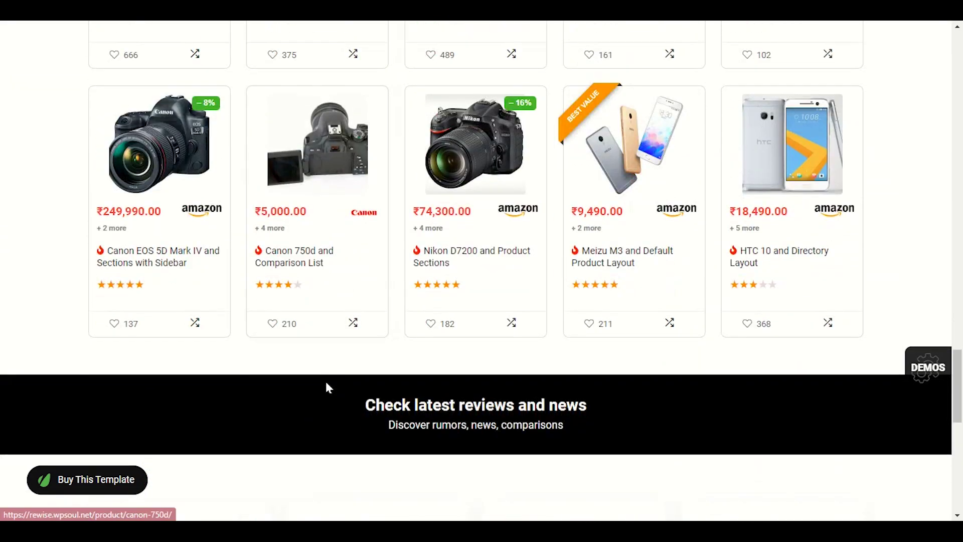
{"action": "scroll", "coordinate": [329, 388], "scroll_direction": "down", "scroll_amount": 2}
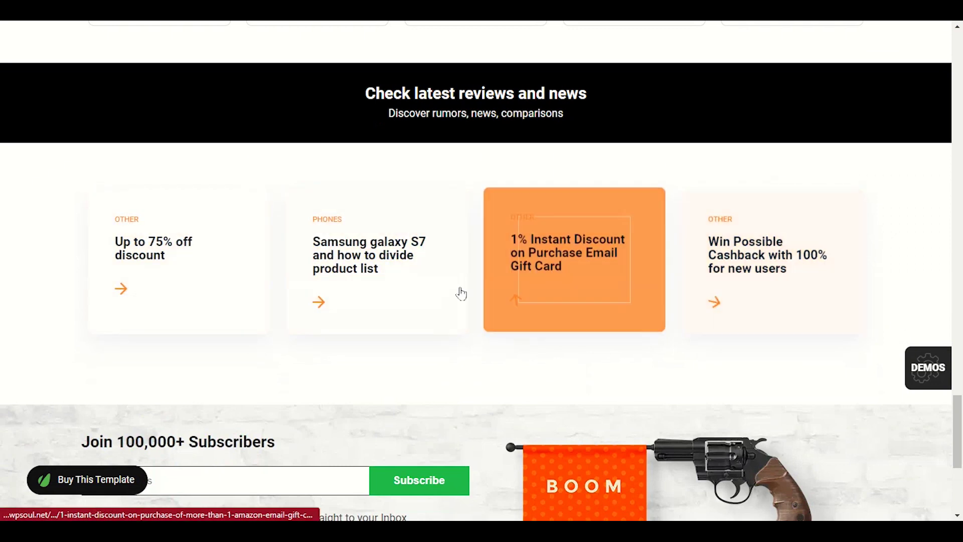
{"action": "scroll", "coordinate": [153, 312], "scroll_direction": "down", "scroll_amount": 5}
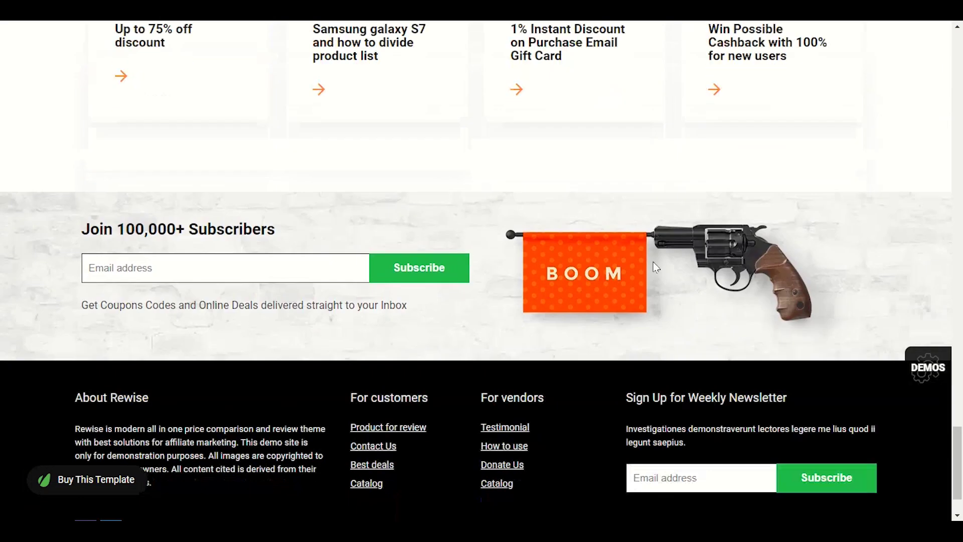
{"action": "scroll", "coordinate": [201, 411], "scroll_direction": "up", "scroll_amount": 15}
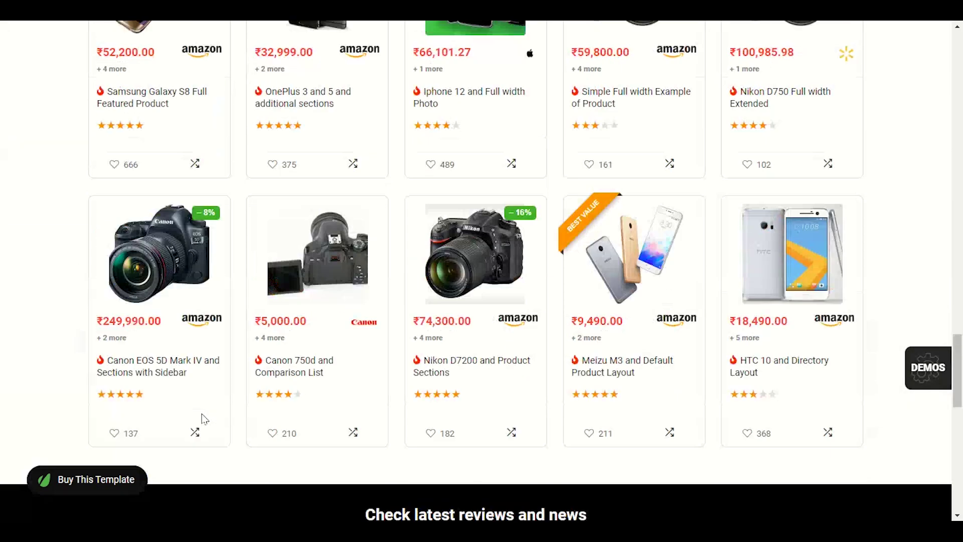
{"action": "scroll", "coordinate": [203, 421], "scroll_direction": "up", "scroll_amount": 10}
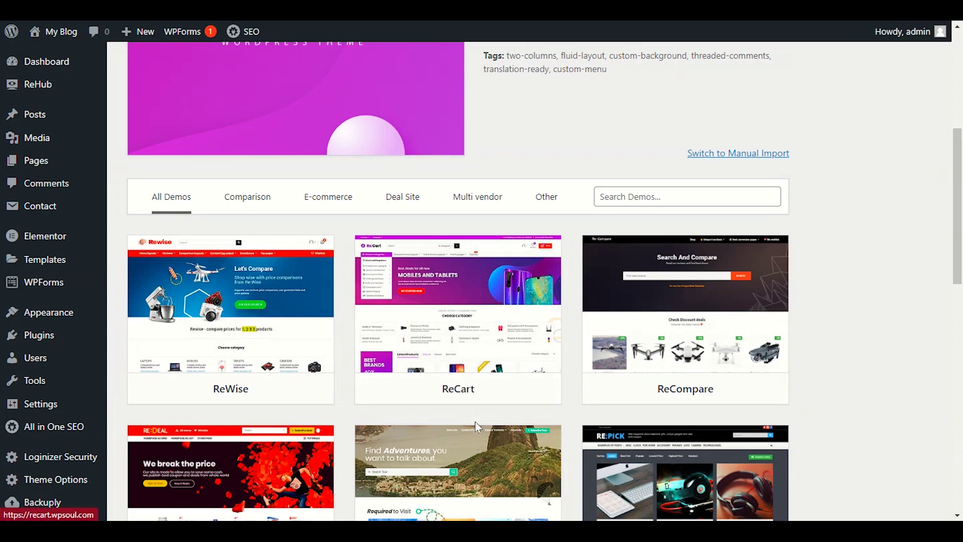
- Preview the ReCart demo and look over its homepage banner, categories and latest products
{"action": "left_click", "coordinate": [428, 396]}
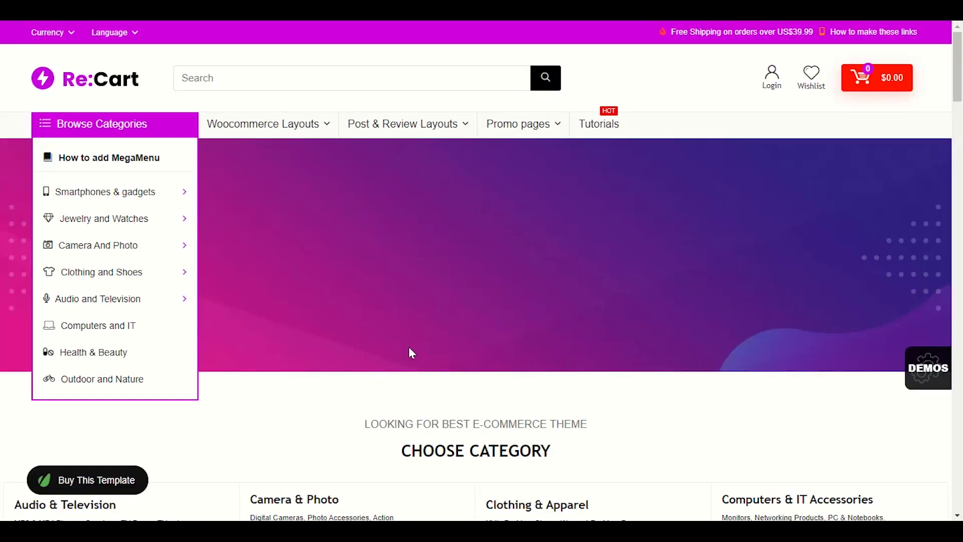
{"action": "scroll", "coordinate": [410, 327], "scroll_direction": "down", "scroll_amount": 4}
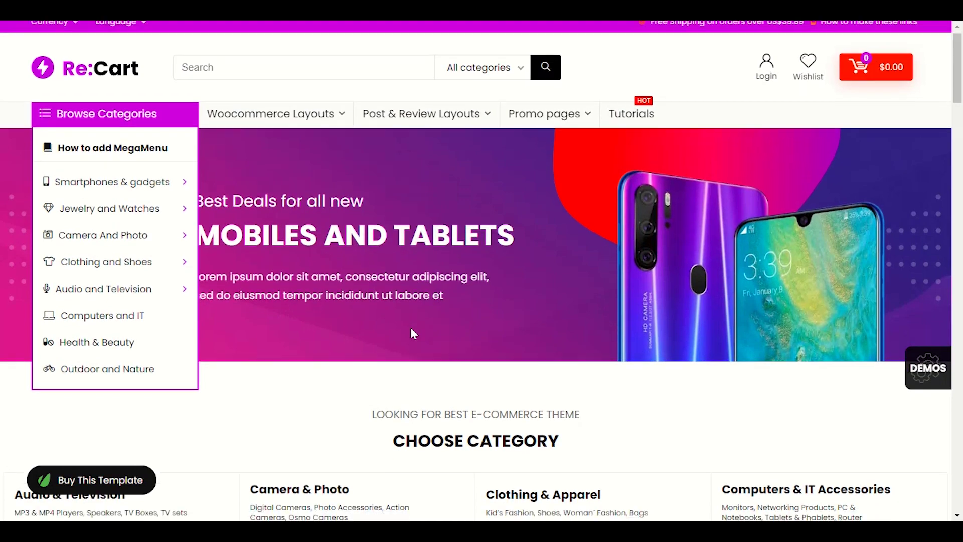
{"action": "scroll", "coordinate": [411, 328], "scroll_direction": "down", "scroll_amount": 7}
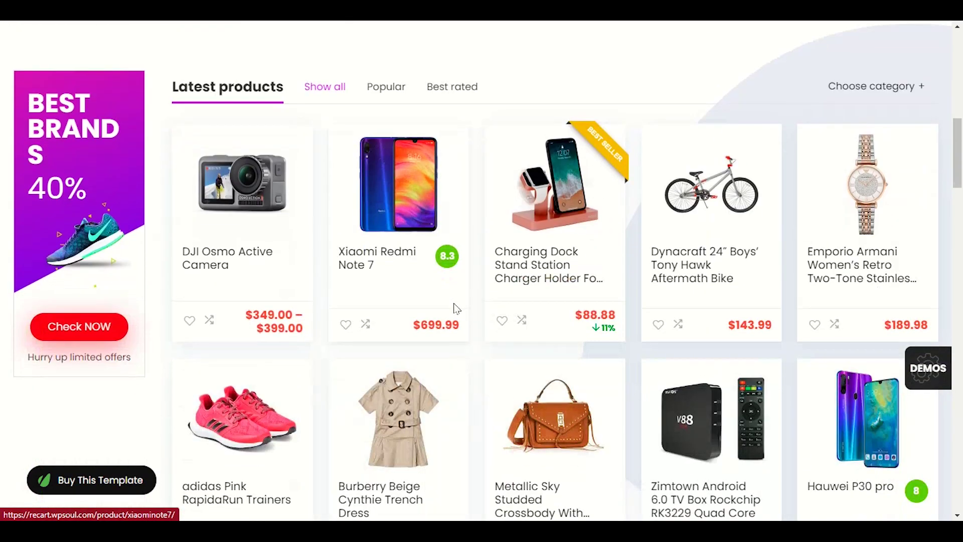
{"action": "scroll", "coordinate": [409, 315], "scroll_direction": "up", "scroll_amount": 6}
{"action": "scroll", "coordinate": [410, 319], "scroll_direction": "up", "scroll_amount": 5}
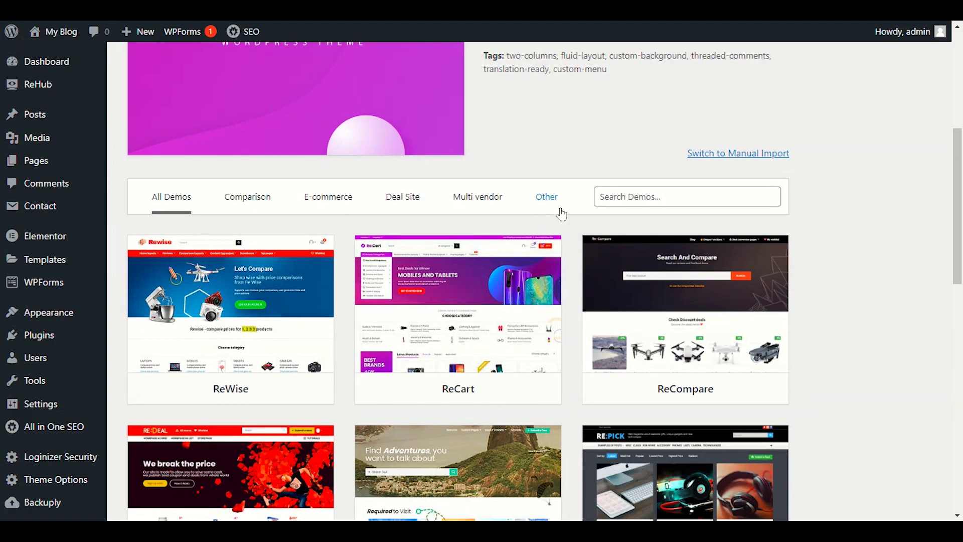
- Choose the ReCart demo for import, then install and activate its required WooCommerce plugin
{"action": "left_click", "coordinate": [528, 394]}
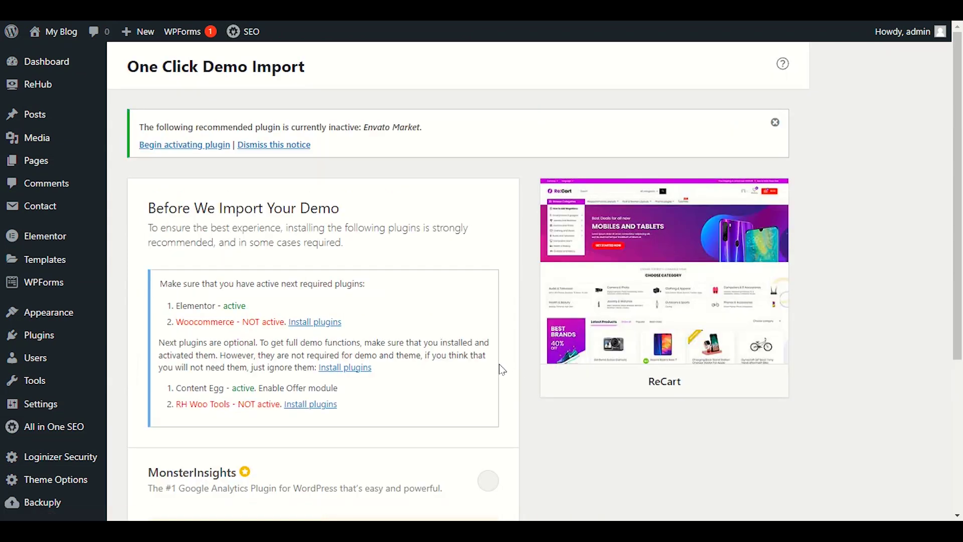
{"action": "scroll", "coordinate": [503, 370], "scroll_direction": "down", "scroll_amount": 2}
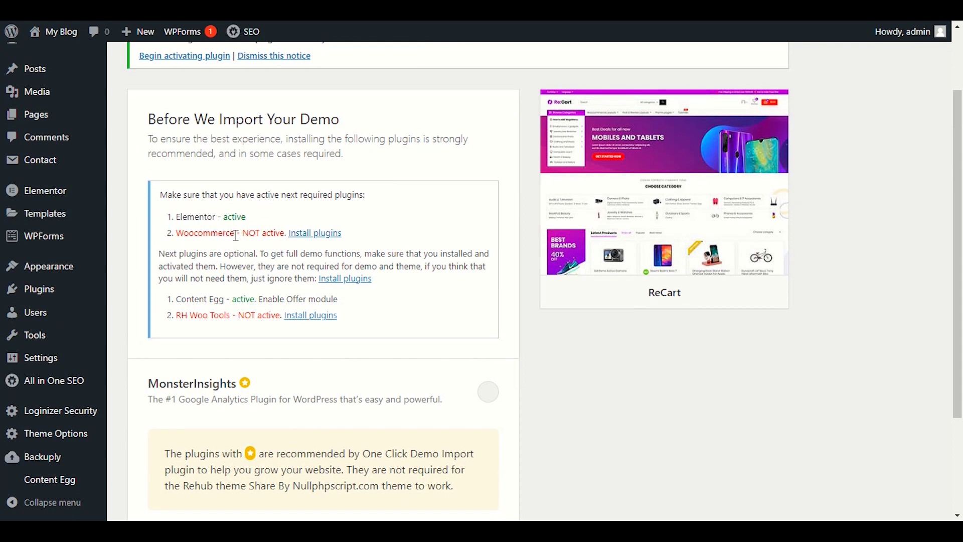
{"action": "left_click_drag", "start_coordinate": [236, 235], "coordinate": [185, 245]}
{"action": "left_click", "coordinate": [212, 255]}
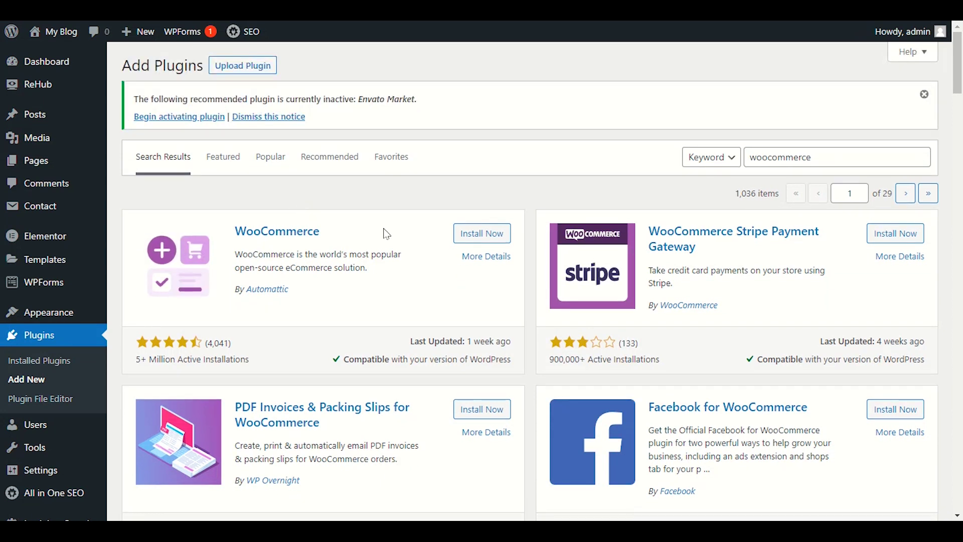
{"action": "left_click", "coordinate": [485, 235]}
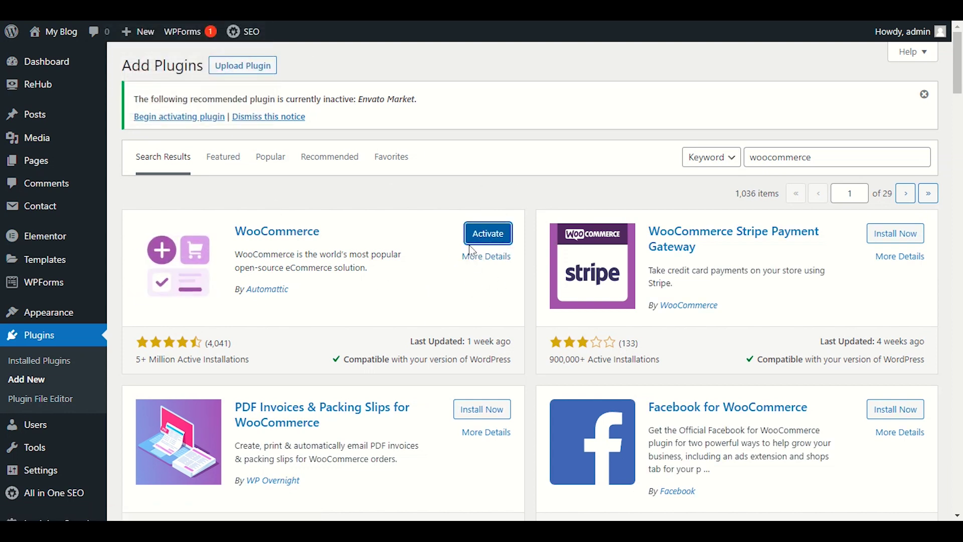
{"action": "left_click", "coordinate": [490, 236]}
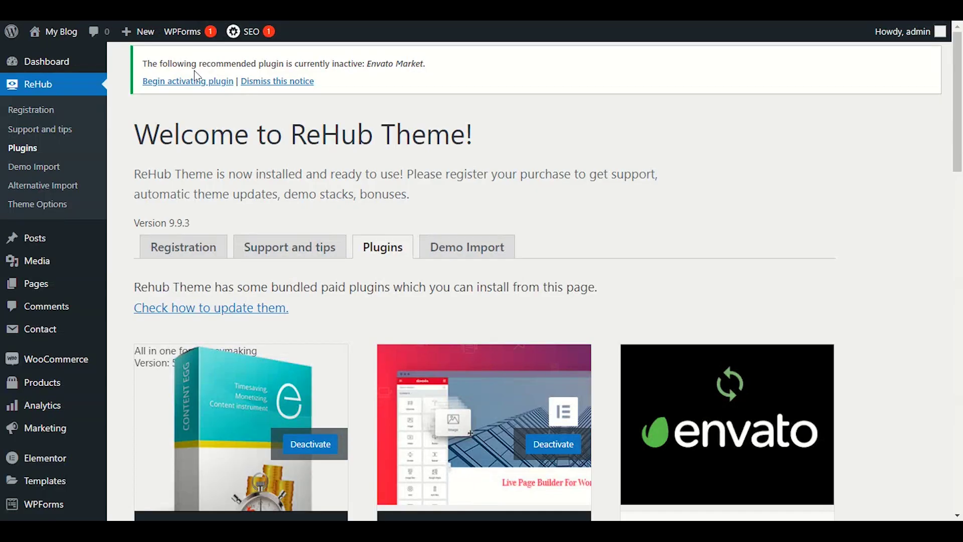
- Examine ReHub's bundled and bonus plugins, looking for RH Woo Tools and how it can be obtained
{"action": "scroll", "coordinate": [194, 126], "scroll_direction": "down", "scroll_amount": 5}
{"action": "scroll", "coordinate": [209, 217], "scroll_direction": "down", "scroll_amount": 3}
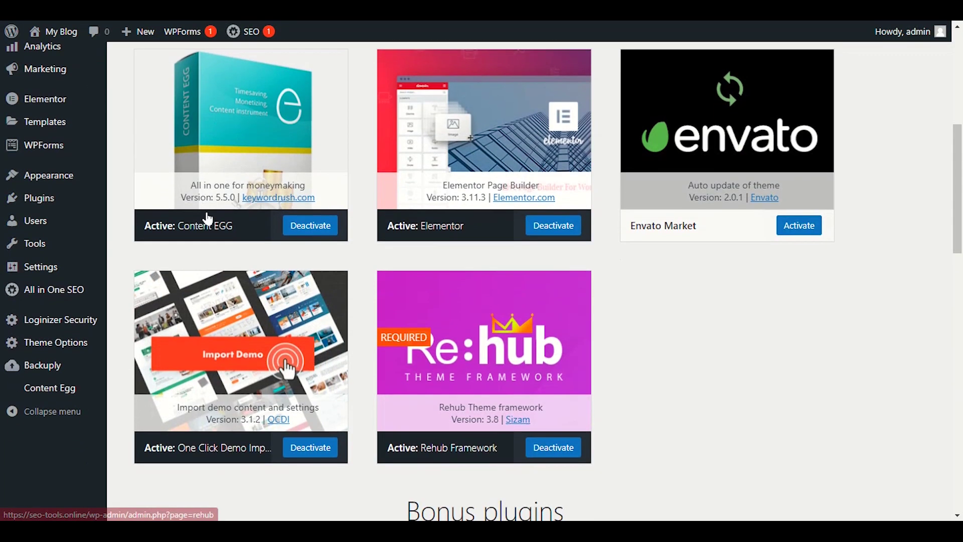
{"action": "scroll", "coordinate": [781, 260], "scroll_direction": "down", "scroll_amount": 6}
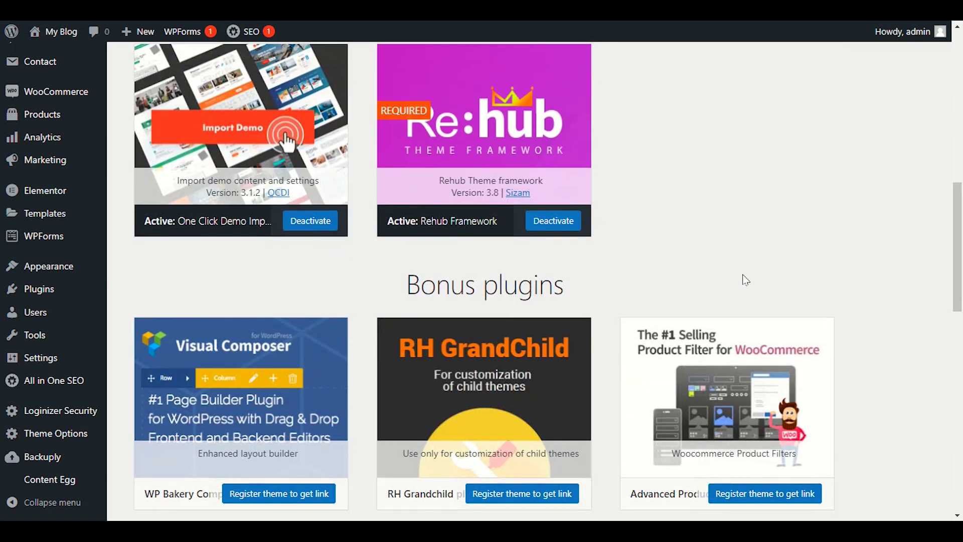
{"action": "scroll", "coordinate": [732, 280], "scroll_direction": "down", "scroll_amount": 1}
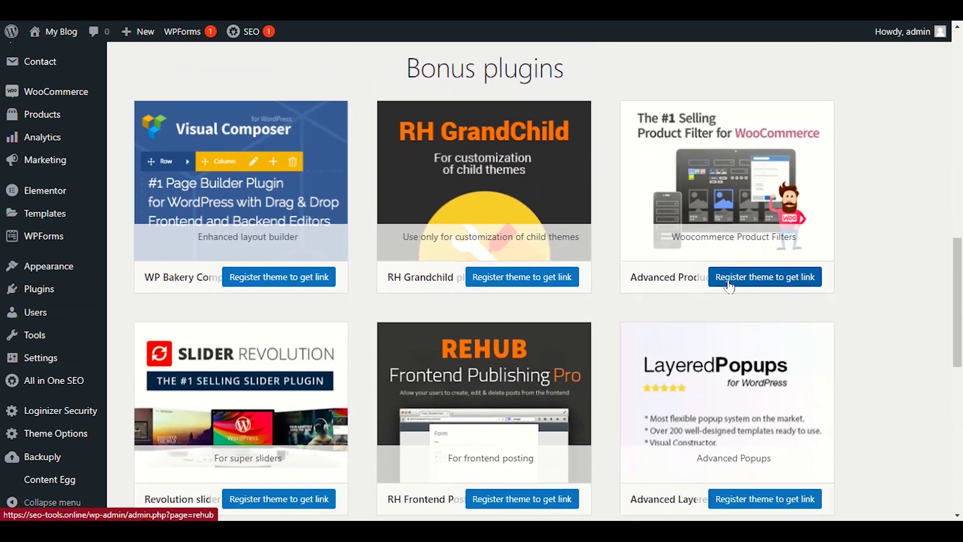
{"action": "scroll", "coordinate": [619, 301], "scroll_direction": "down", "scroll_amount": 3}
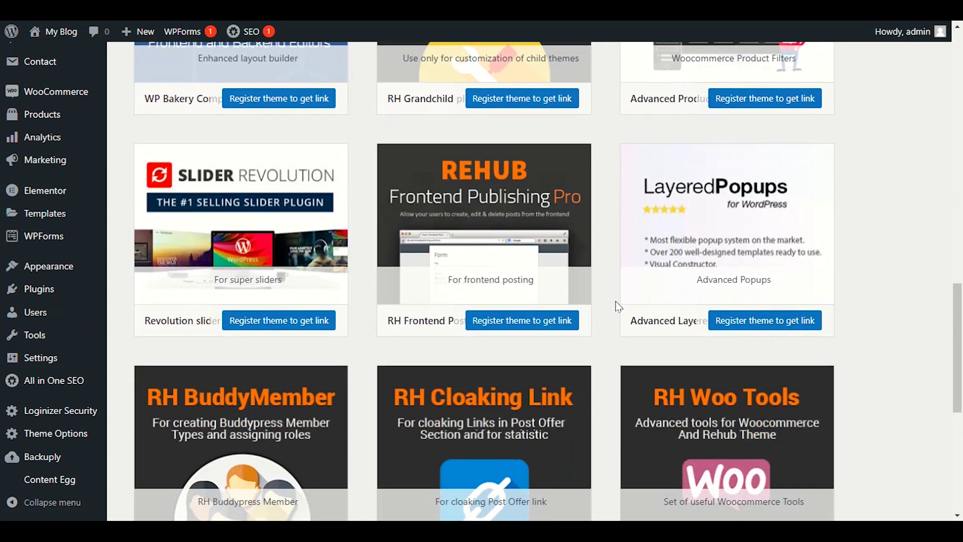
{"action": "scroll", "coordinate": [620, 352], "scroll_direction": "down", "scroll_amount": 4}
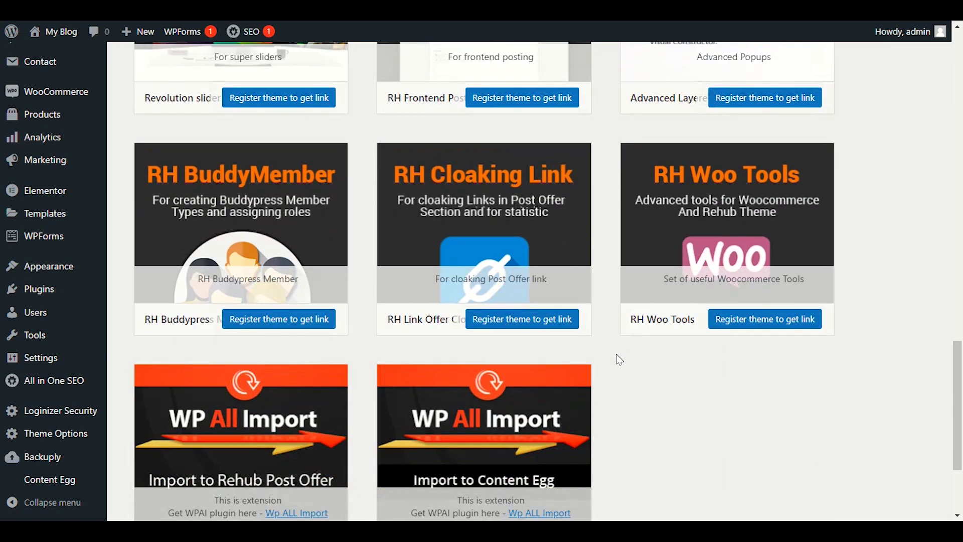
{"action": "scroll", "coordinate": [620, 360], "scroll_direction": "down", "scroll_amount": 3}
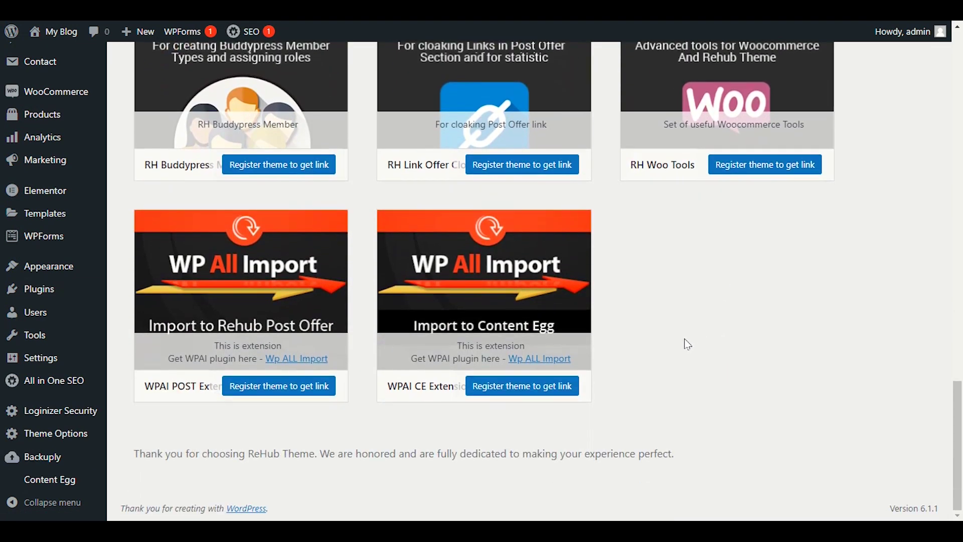
{"action": "scroll", "coordinate": [652, 366], "scroll_direction": "up", "scroll_amount": 10}
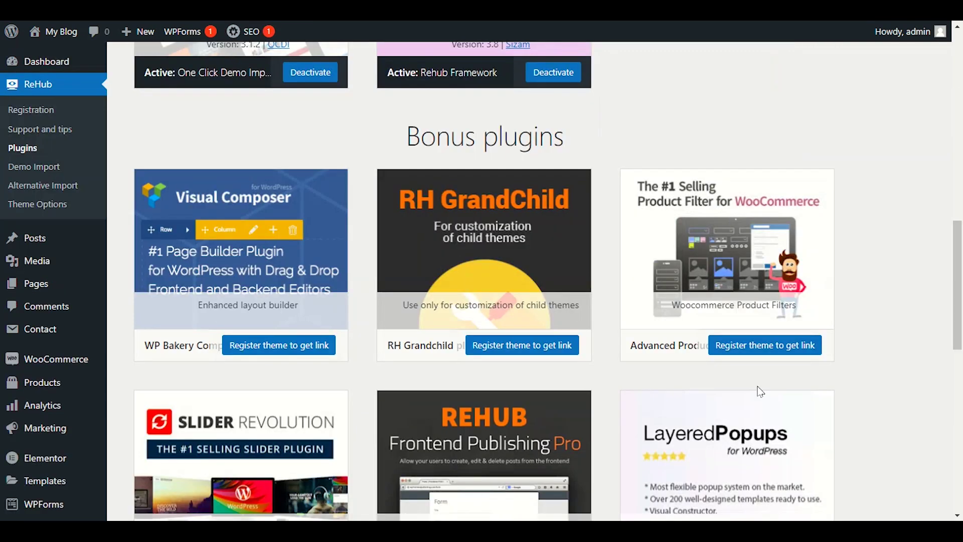
{"action": "scroll", "coordinate": [769, 395], "scroll_direction": "down", "scroll_amount": 10}
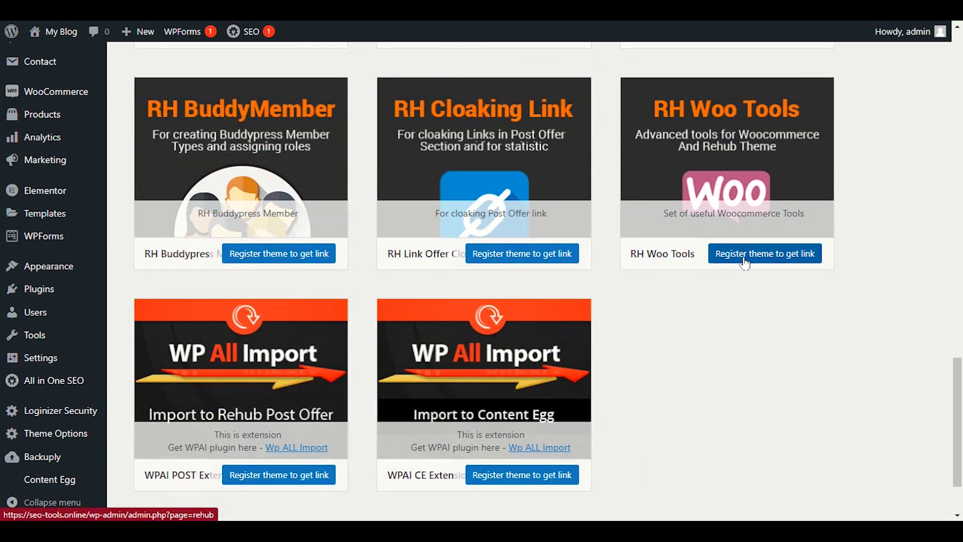
{"action": "scroll", "coordinate": [675, 390], "scroll_direction": "up", "scroll_amount": 7}
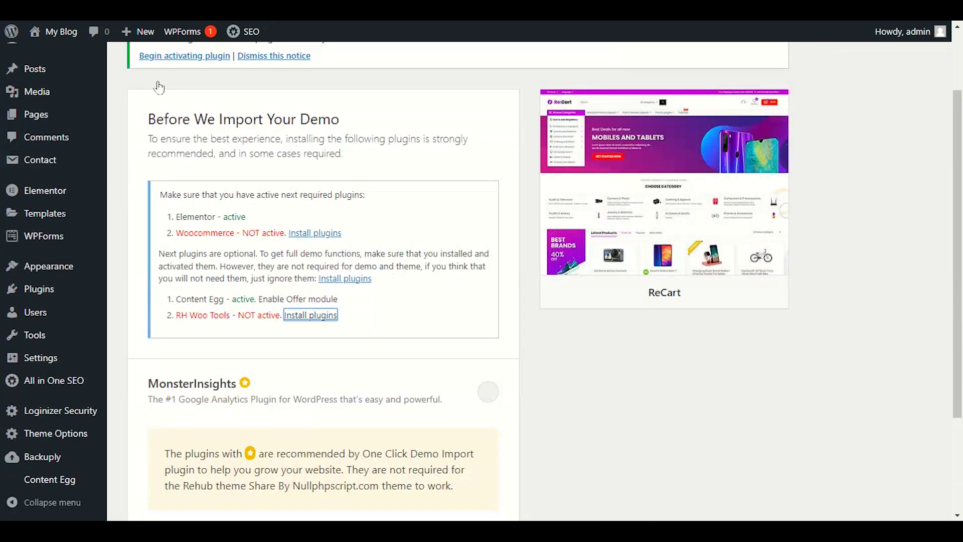
- Import the ReCart demo together with the recommended MonsterInsights plugin
{"action": "scroll", "coordinate": [268, 246], "scroll_direction": "down", "scroll_amount": 4}
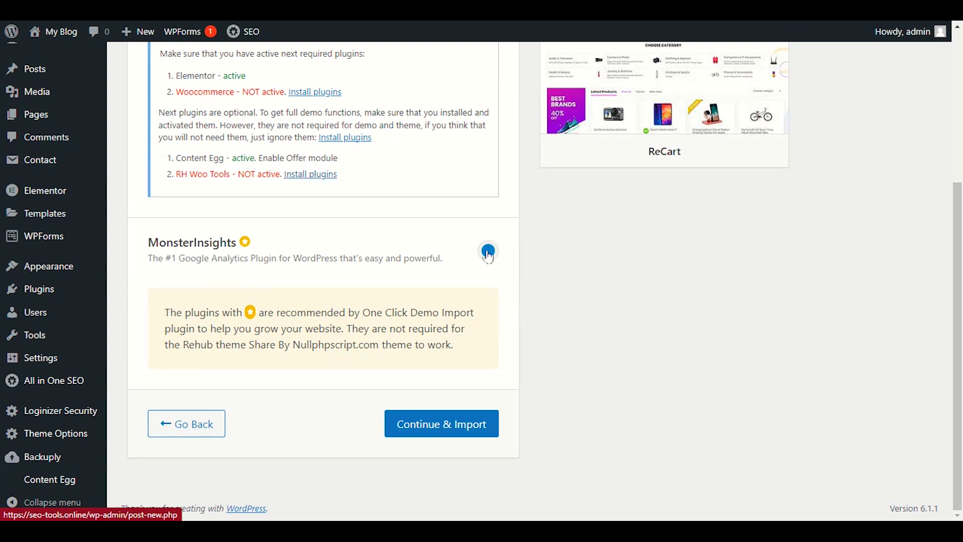
{"action": "left_click", "coordinate": [485, 424]}
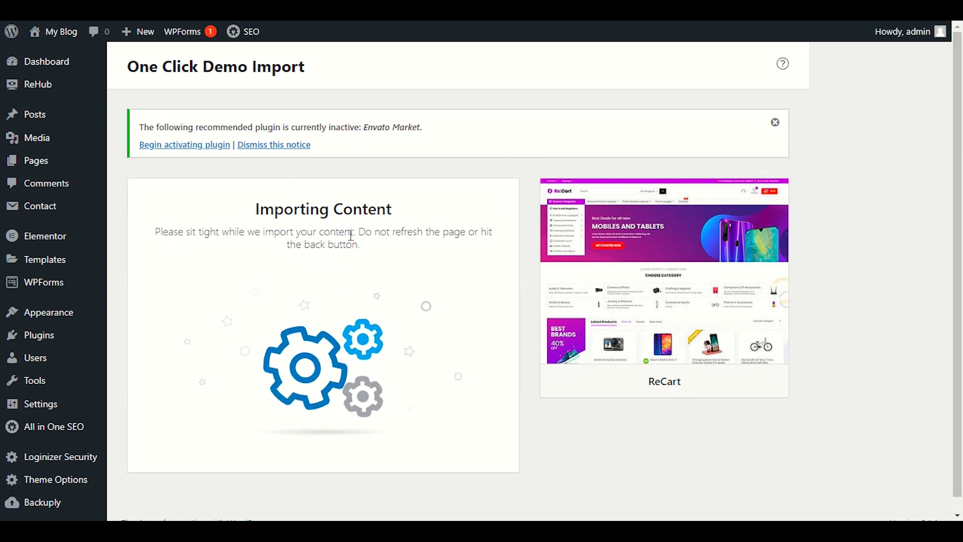
- Open the imported site in a new browser tab and switch to it
{"action": "scroll", "coordinate": [359, 216], "scroll_direction": "down", "scroll_amount": 1}
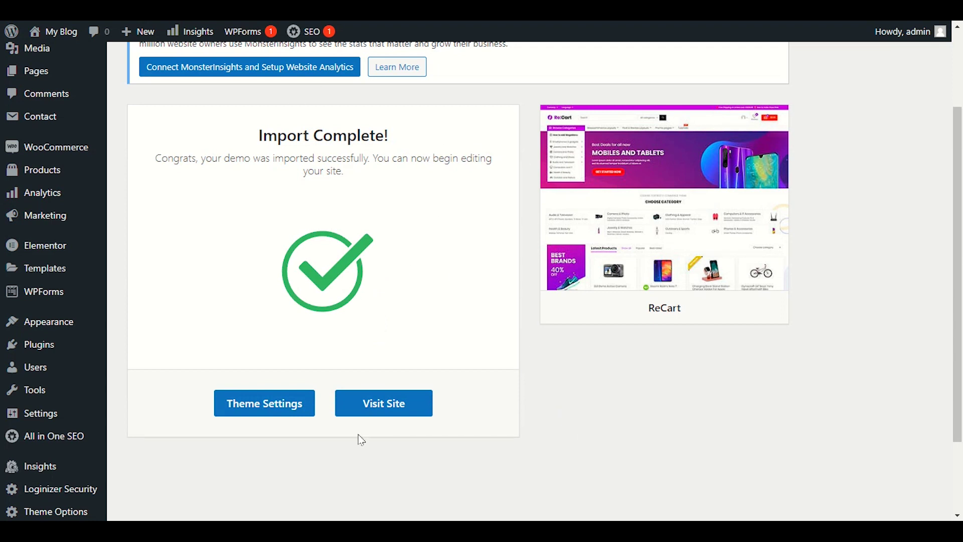
{"action": "right_click", "coordinate": [376, 410]}
{"action": "left_click", "coordinate": [441, 267]}
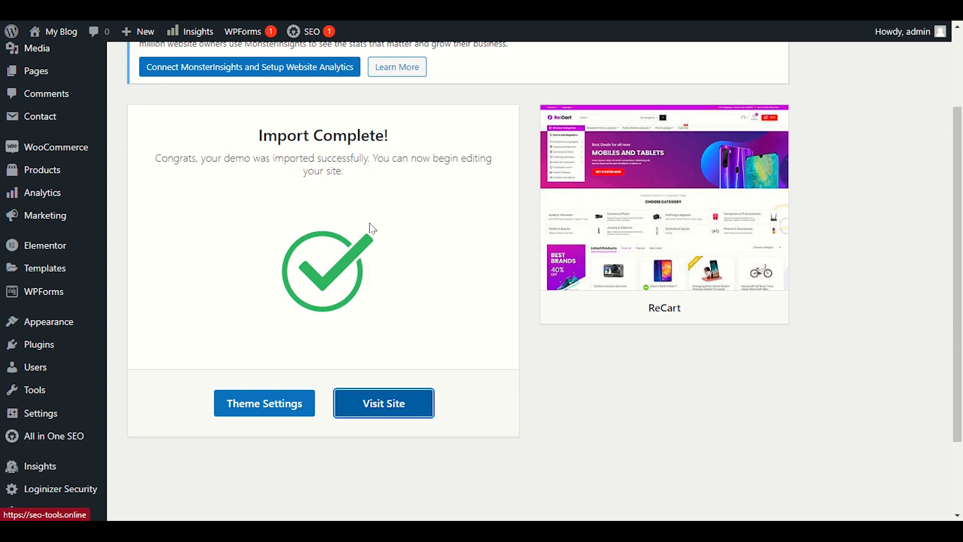
{"action": "key", "text": "ctrl+Tab"}
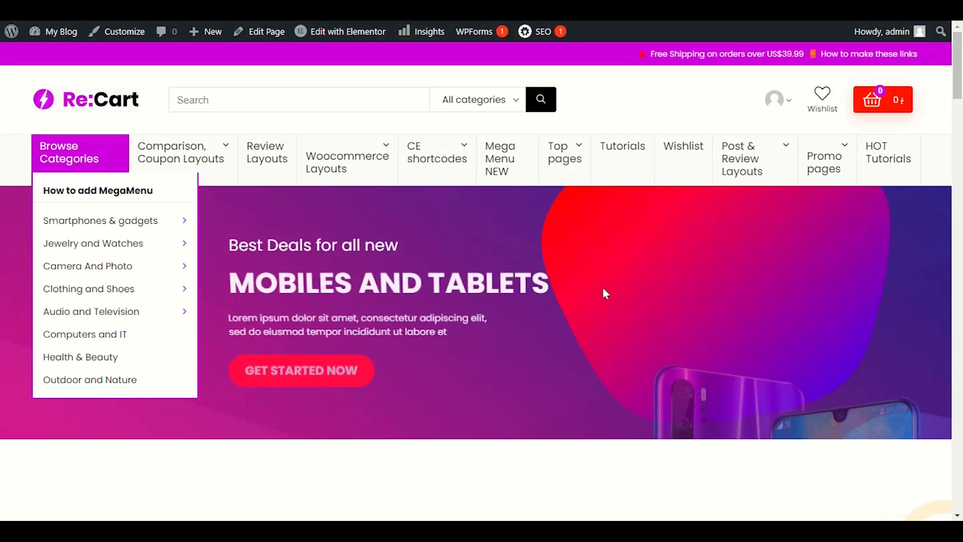
- Examine the imported ReCart homepage, including its categories, latest products, product bundle, customer reviews and questions section
{"action": "scroll", "coordinate": [603, 287], "scroll_direction": "down", "scroll_amount": 8}
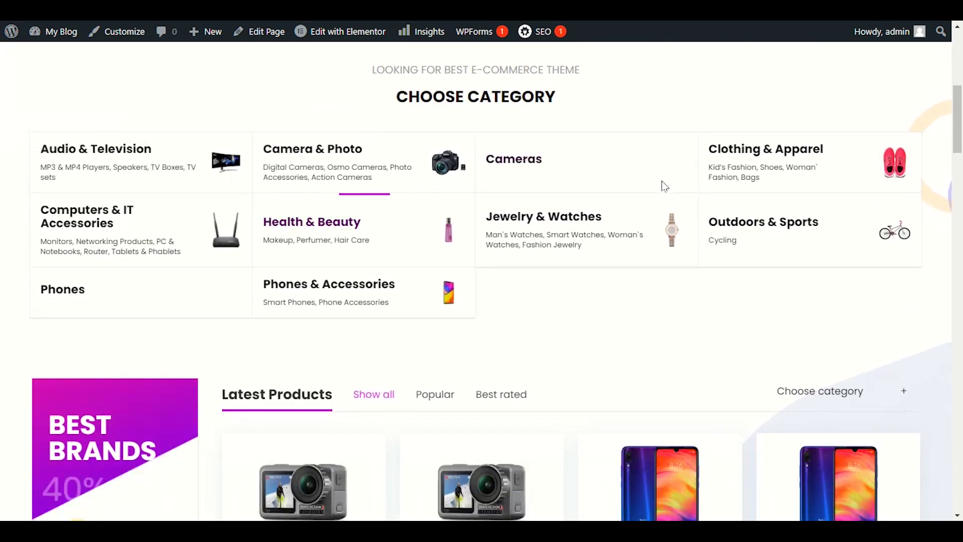
{"action": "scroll", "coordinate": [772, 271], "scroll_direction": "down", "scroll_amount": 4}
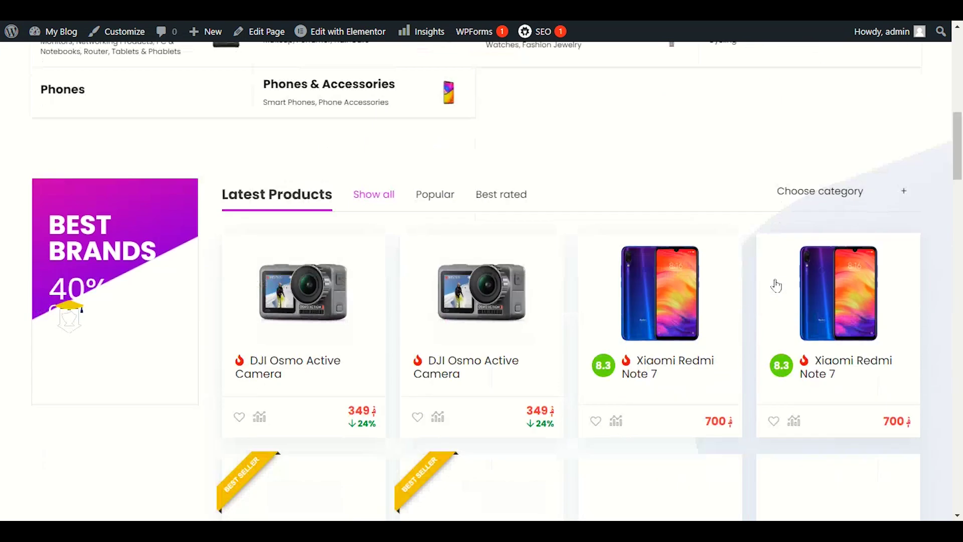
{"action": "scroll", "coordinate": [486, 125], "scroll_direction": "up", "scroll_amount": 4}
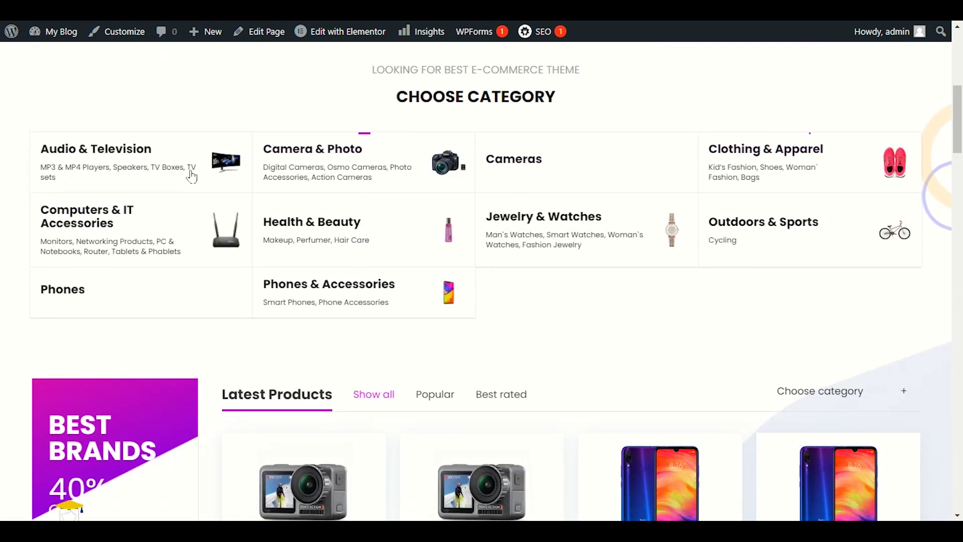
{"action": "scroll", "coordinate": [321, 185], "scroll_direction": "down", "scroll_amount": 3}
{"action": "scroll", "coordinate": [489, 176], "scroll_direction": "down", "scroll_amount": 2}
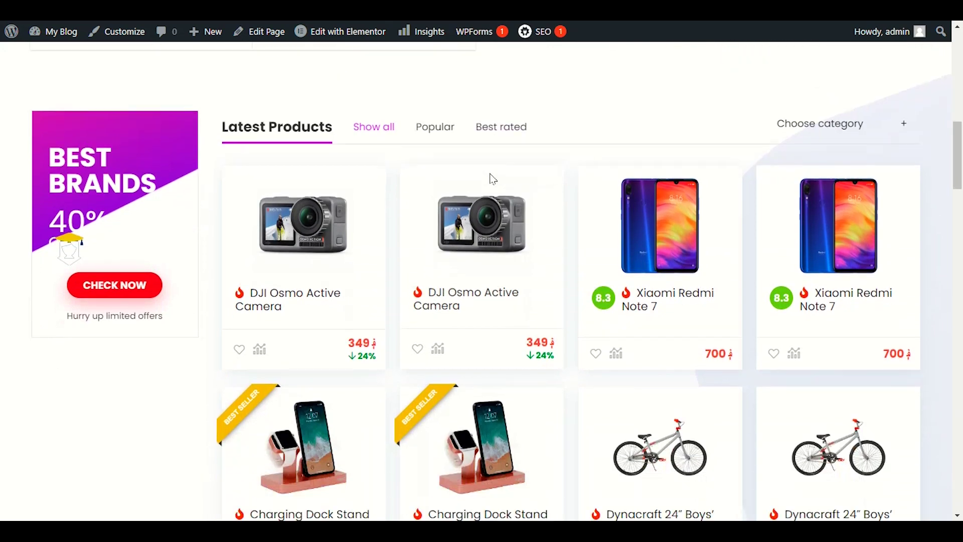
{"action": "scroll", "coordinate": [586, 286], "scroll_direction": "up", "scroll_amount": 2}
{"action": "scroll", "coordinate": [587, 286], "scroll_direction": "down", "scroll_amount": 6}
{"action": "scroll", "coordinate": [588, 288], "scroll_direction": "down", "scroll_amount": 12}
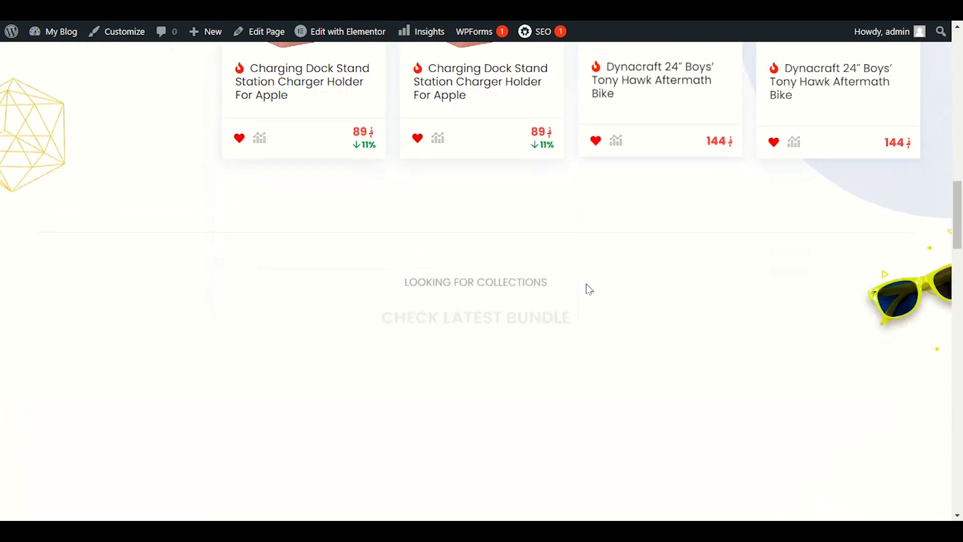
{"action": "scroll", "coordinate": [585, 296], "scroll_direction": "down", "scroll_amount": 3}
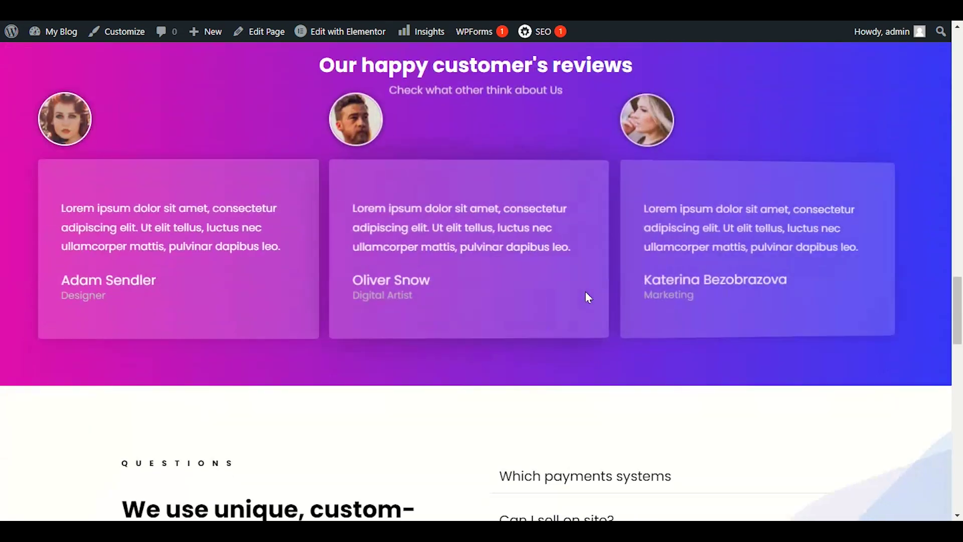
{"action": "scroll", "coordinate": [600, 316], "scroll_direction": "down", "scroll_amount": 3}
{"action": "scroll", "coordinate": [600, 316], "scroll_direction": "up", "scroll_amount": 5}
{"action": "scroll", "coordinate": [612, 290], "scroll_direction": "up", "scroll_amount": 14}
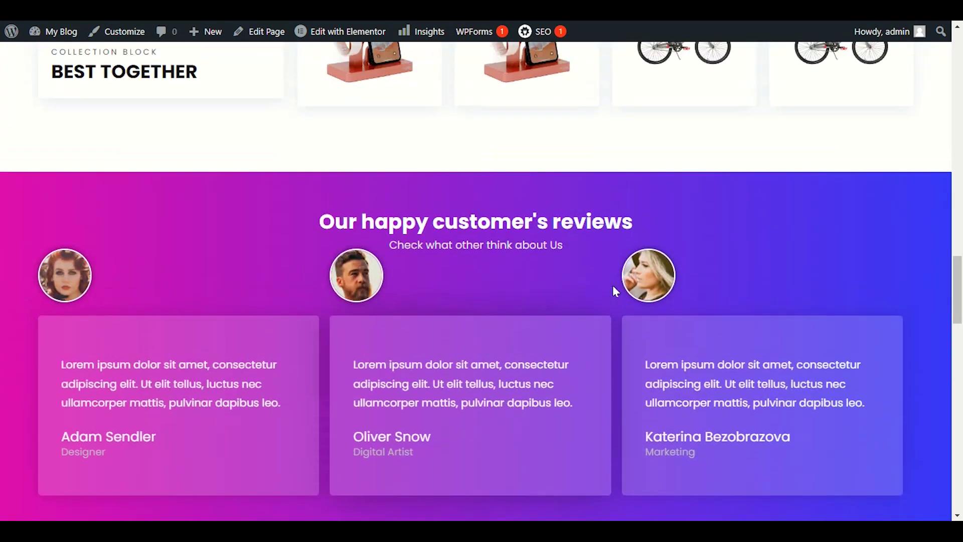
{"action": "scroll", "coordinate": [612, 292], "scroll_direction": "up", "scroll_amount": 15}
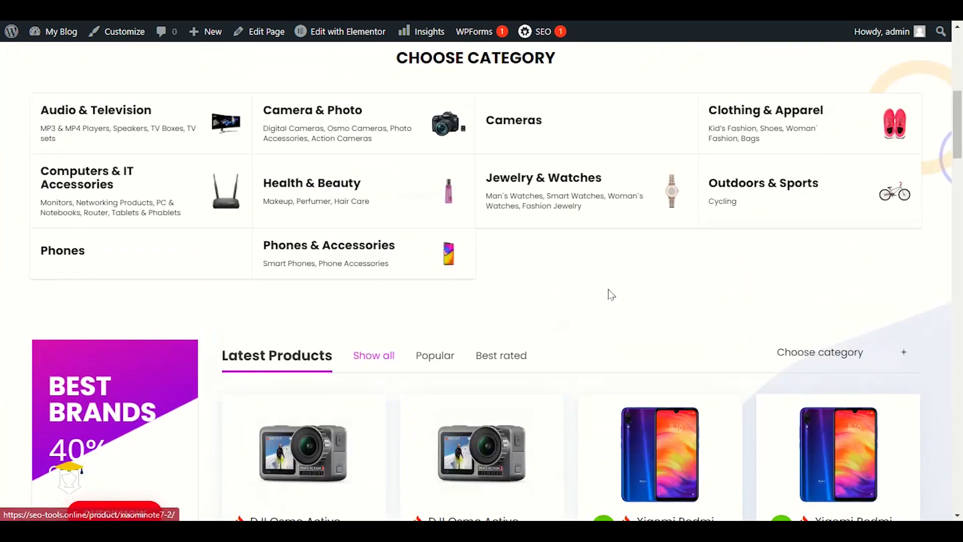
{"action": "scroll", "coordinate": [609, 291], "scroll_direction": "down", "scroll_amount": 10}
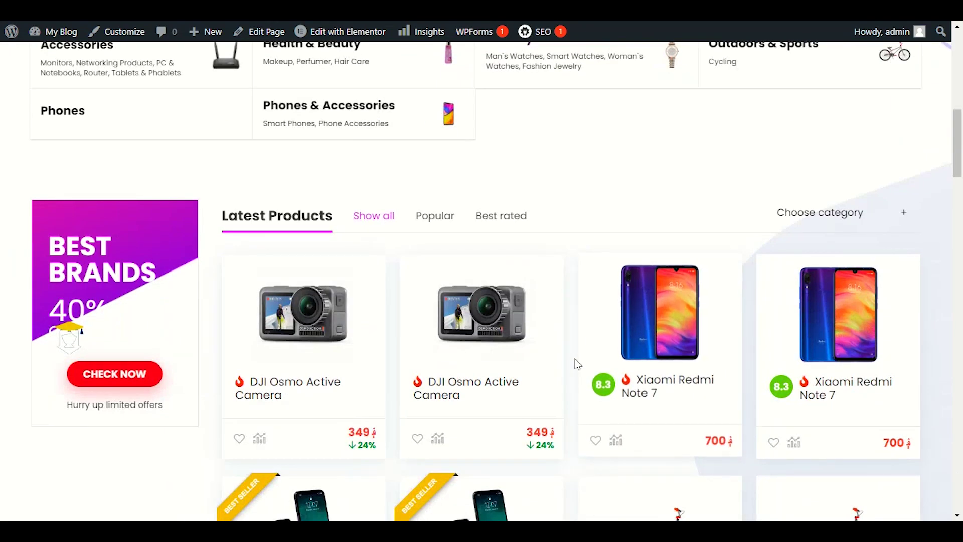
{"action": "scroll", "coordinate": [576, 361], "scroll_direction": "down", "scroll_amount": 12}
{"action": "scroll", "coordinate": [575, 331], "scroll_direction": "down", "scroll_amount": 10}
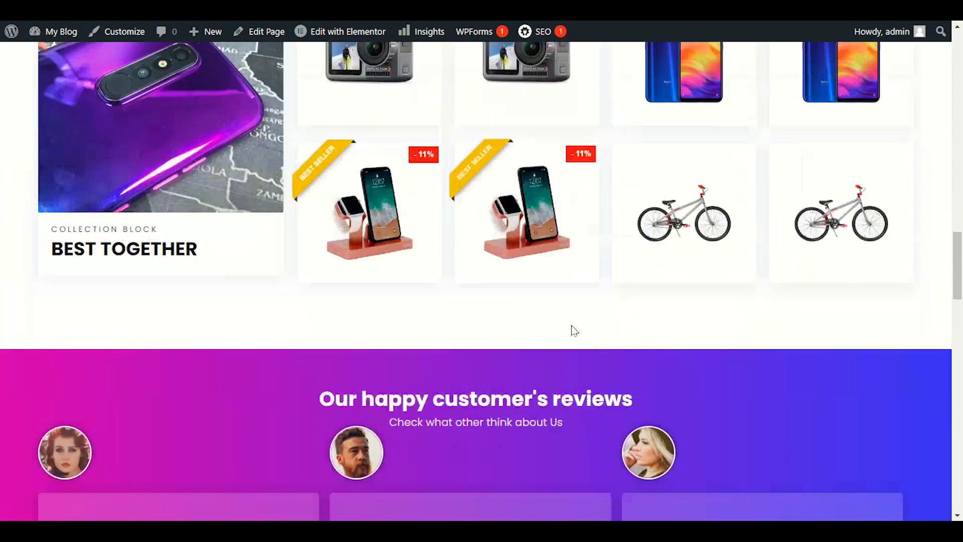
{"action": "scroll", "coordinate": [572, 332], "scroll_direction": "up", "scroll_amount": 20}
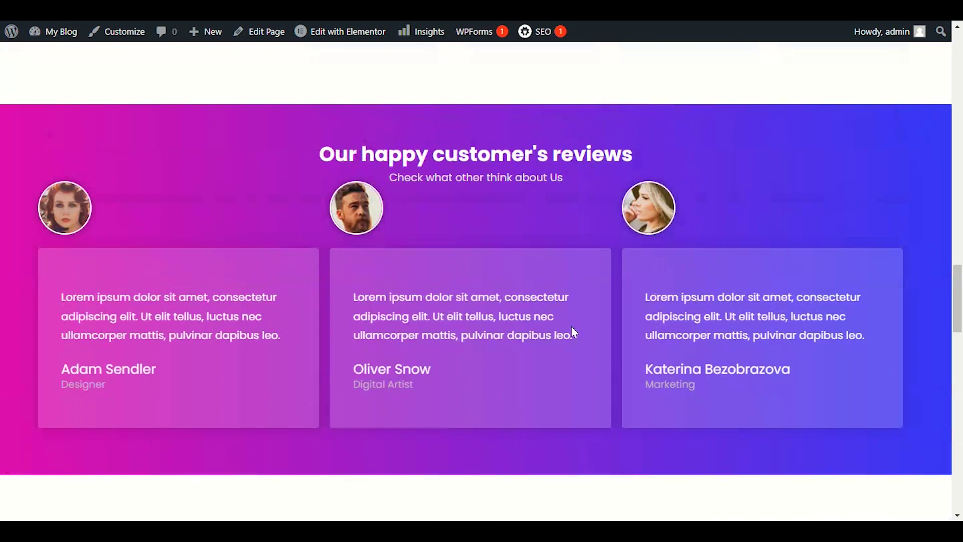
{"action": "scroll", "coordinate": [571, 327], "scroll_direction": "up", "scroll_amount": 10}
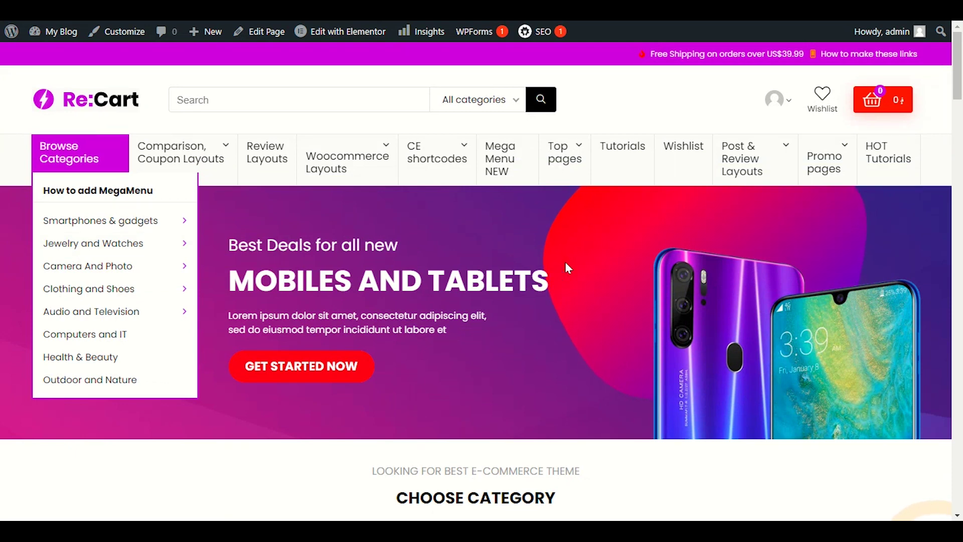
- Examine the ReCart homepage's banner, navigation submenus, category grid, latest products and bundle collection
{"action": "scroll", "coordinate": [566, 265], "scroll_direction": "down", "scroll_amount": 5}
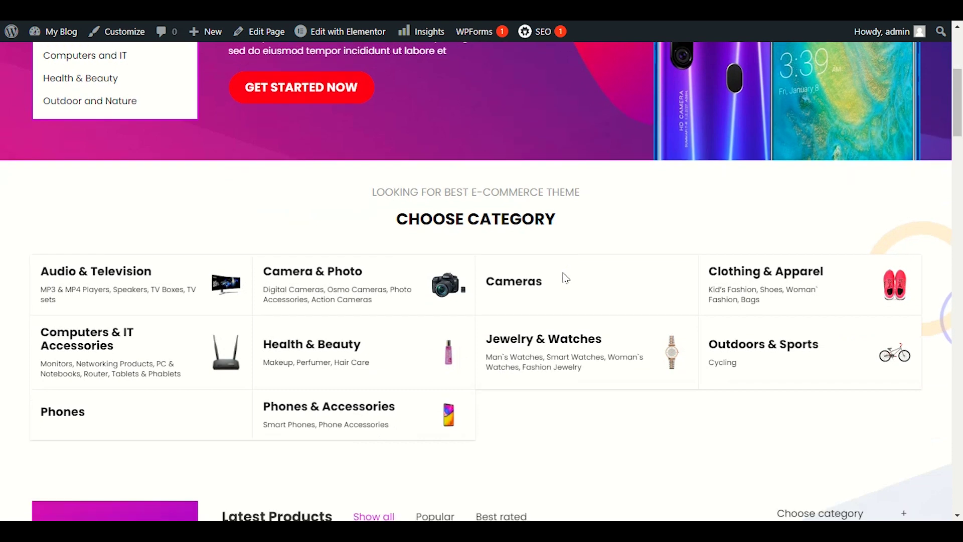
{"action": "scroll", "coordinate": [565, 278], "scroll_direction": "down", "scroll_amount": 5}
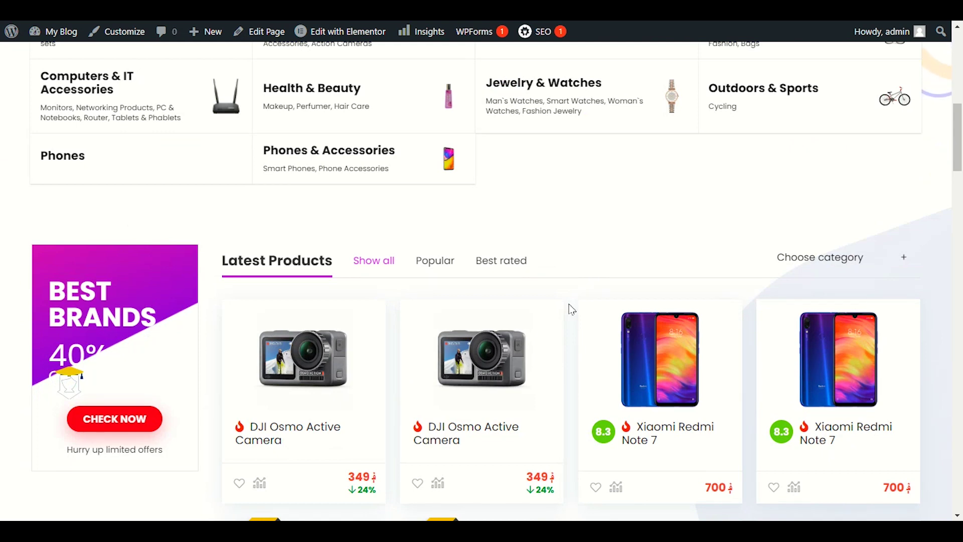
{"action": "scroll", "coordinate": [571, 308], "scroll_direction": "up", "scroll_amount": 7}
{"action": "scroll", "coordinate": [571, 315], "scroll_direction": "up", "scroll_amount": 4}
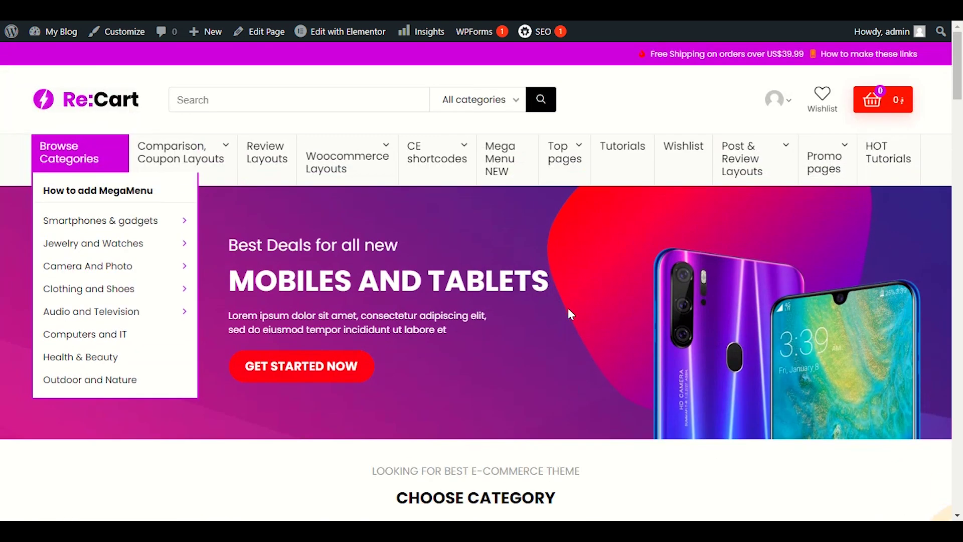
{"action": "mouse_move", "coordinate": [553, 194]}
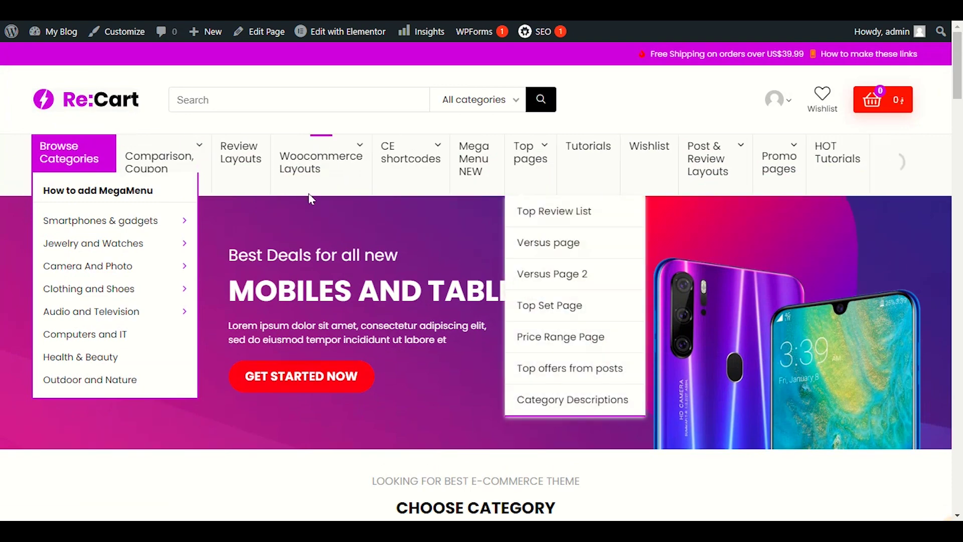
{"action": "scroll", "coordinate": [604, 248], "scroll_direction": "down", "scroll_amount": 13}
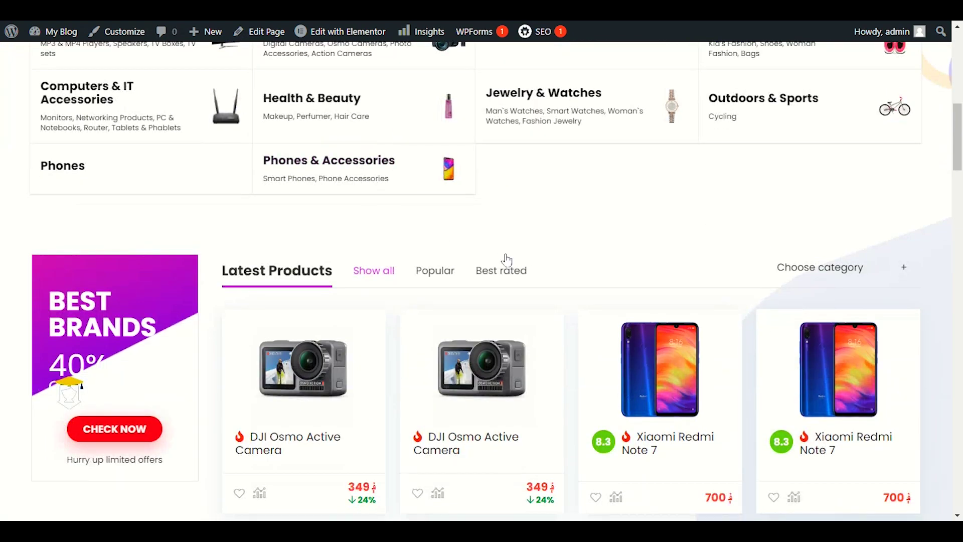
{"action": "scroll", "coordinate": [506, 259], "scroll_direction": "up", "scroll_amount": 12}
{"action": "scroll", "coordinate": [694, 328], "scroll_direction": "down", "scroll_amount": 12}
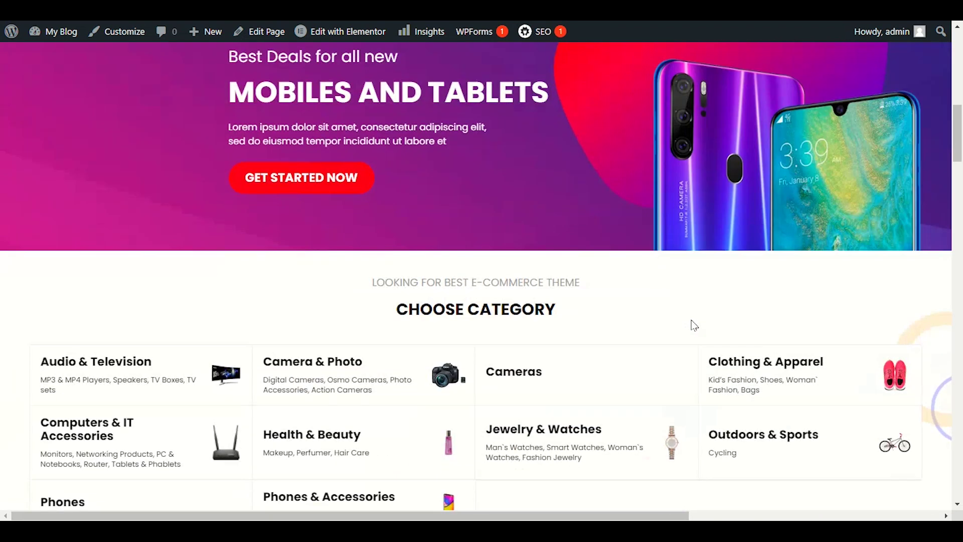
{"action": "scroll", "coordinate": [673, 245], "scroll_direction": "down", "scroll_amount": 3}
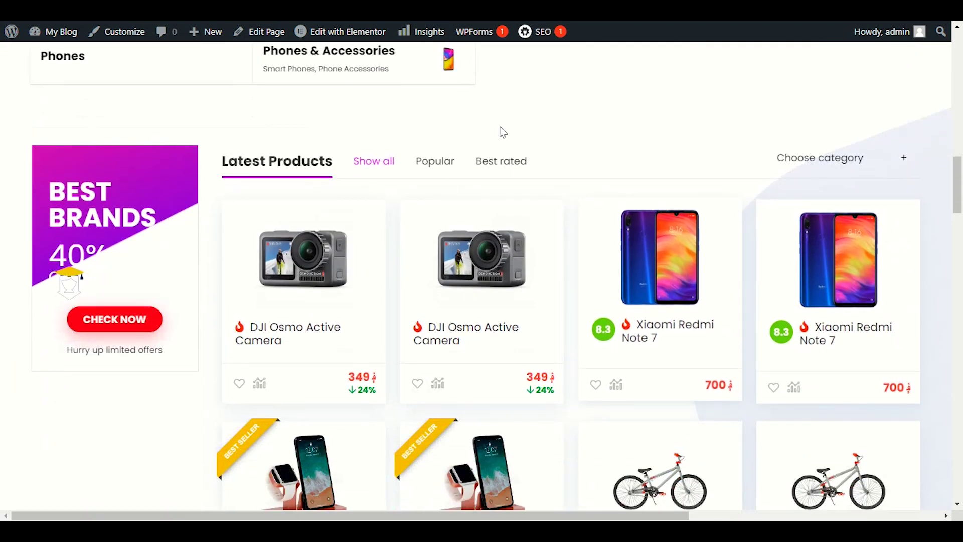
{"action": "scroll", "coordinate": [570, 134], "scroll_direction": "down", "scroll_amount": 1}
{"action": "scroll", "coordinate": [557, 243], "scroll_direction": "down", "scroll_amount": 15}
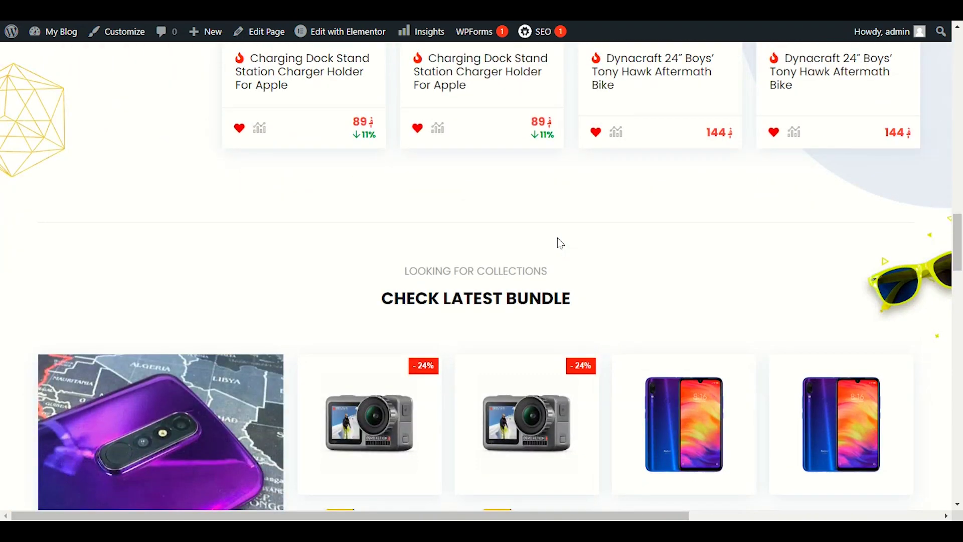
{"action": "scroll", "coordinate": [533, 239], "scroll_direction": "down", "scroll_amount": 5}
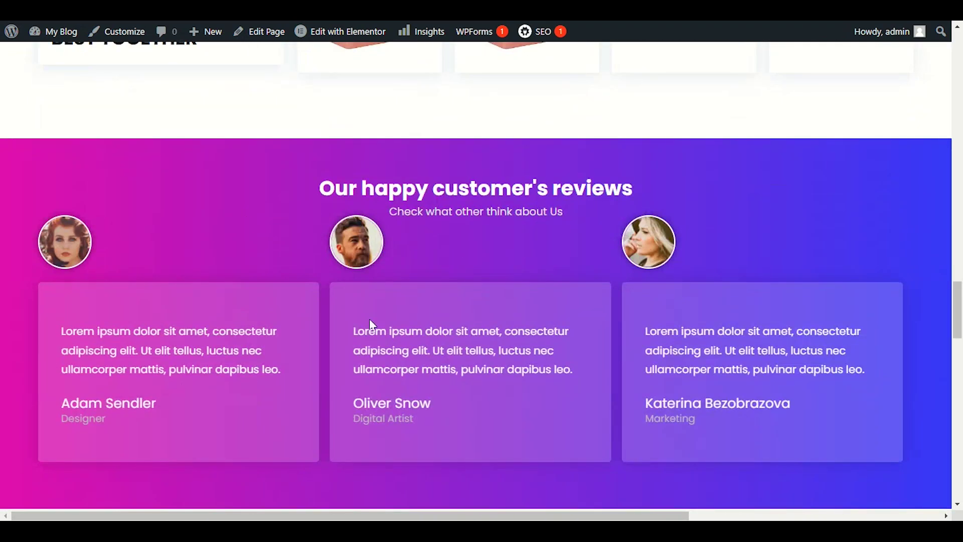
{"action": "scroll", "coordinate": [435, 273], "scroll_direction": "up", "scroll_amount": 12}
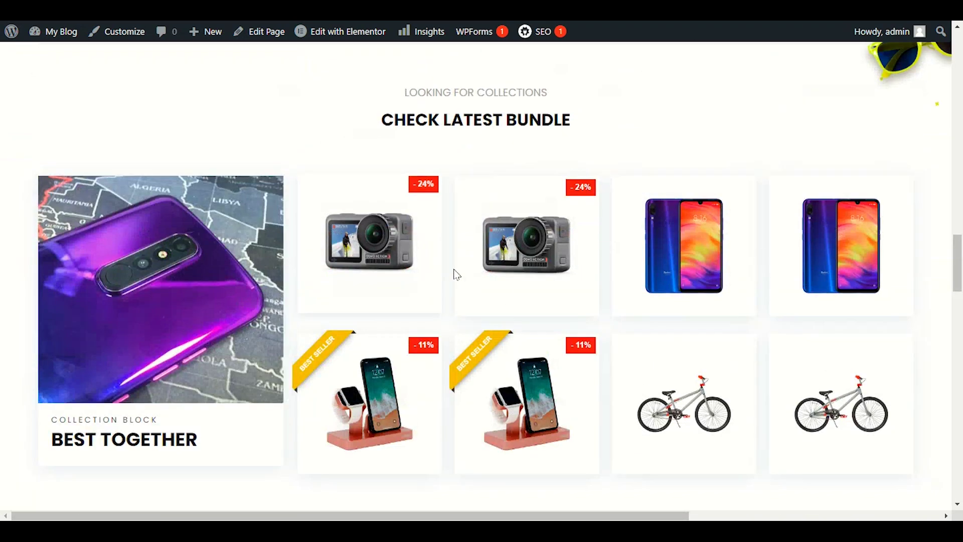
{"action": "scroll", "coordinate": [445, 226], "scroll_direction": "up", "scroll_amount": 1}
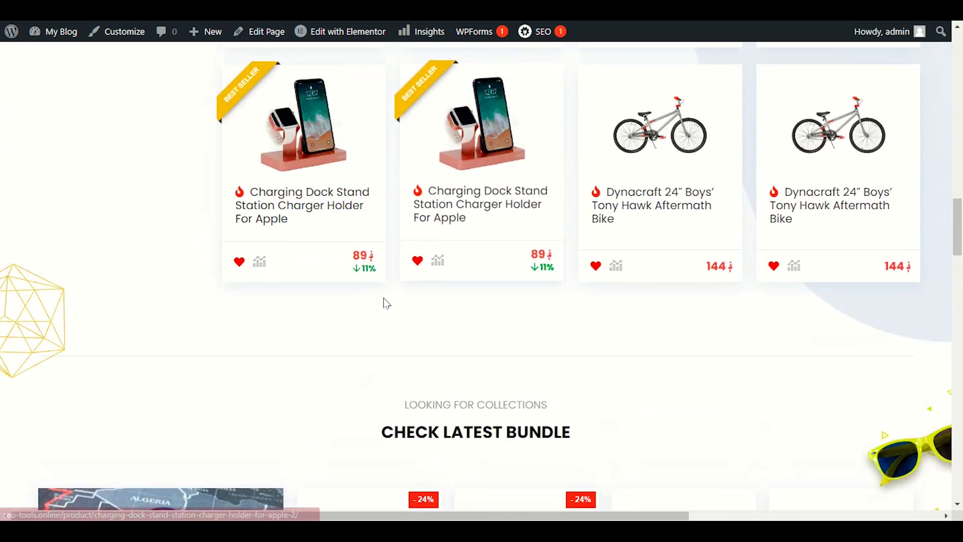
{"action": "scroll", "coordinate": [387, 301], "scroll_direction": "up", "scroll_amount": 4}
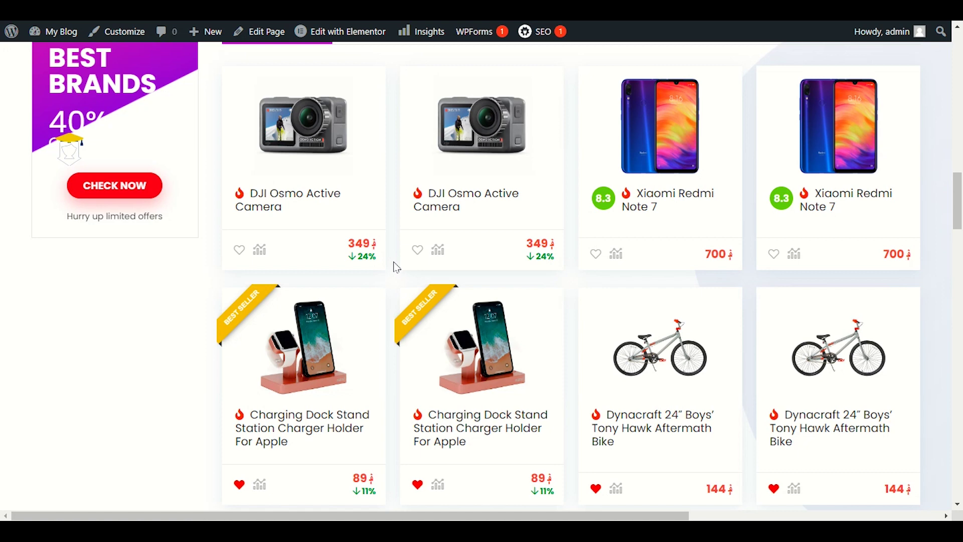
- Examine the lower homepage sections: product bundle, customer reviews, questions, coupons, latest reviews and the footer
{"action": "scroll", "coordinate": [396, 267], "scroll_direction": "down", "scroll_amount": 8}
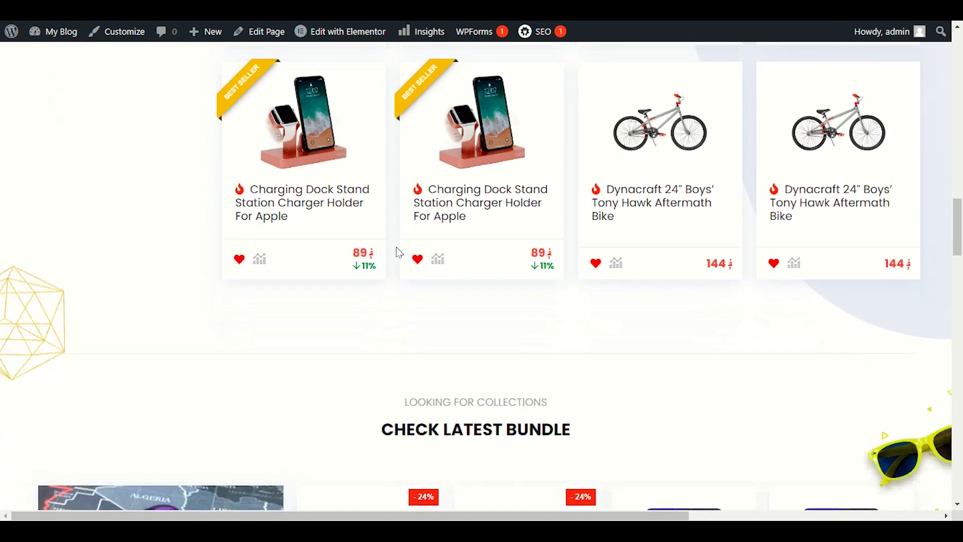
{"action": "scroll", "coordinate": [359, 261], "scroll_direction": "down", "scroll_amount": 3}
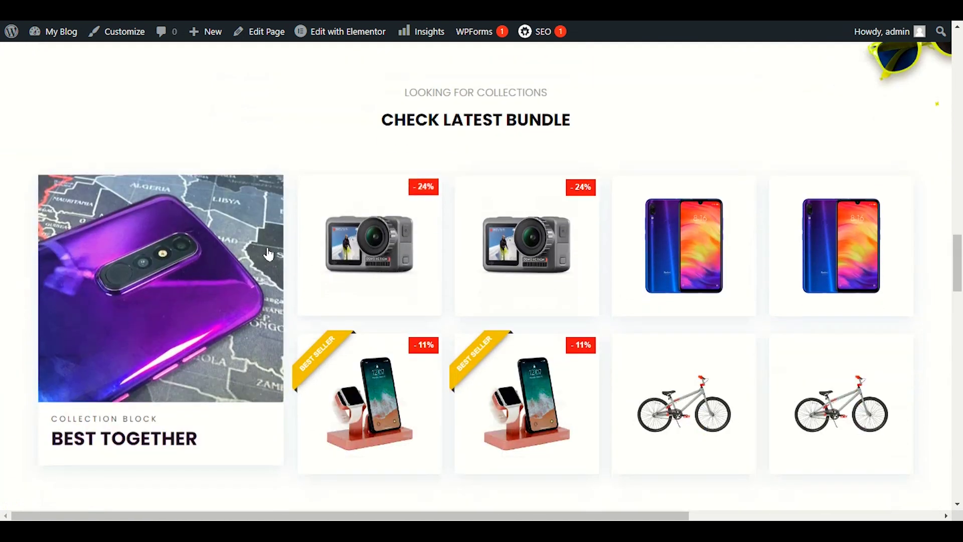
{"action": "scroll", "coordinate": [452, 219], "scroll_direction": "down", "scroll_amount": 5}
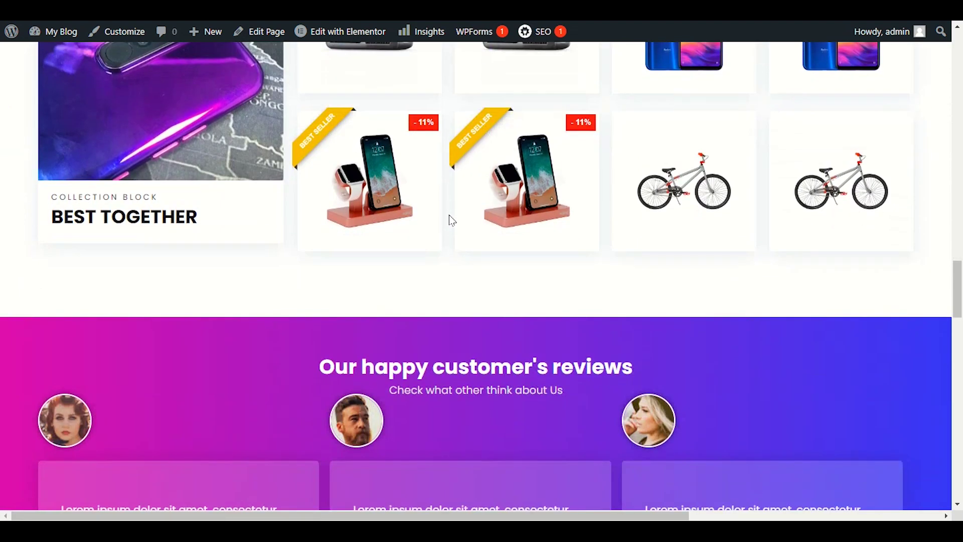
{"action": "scroll", "coordinate": [438, 279], "scroll_direction": "down", "scroll_amount": 4}
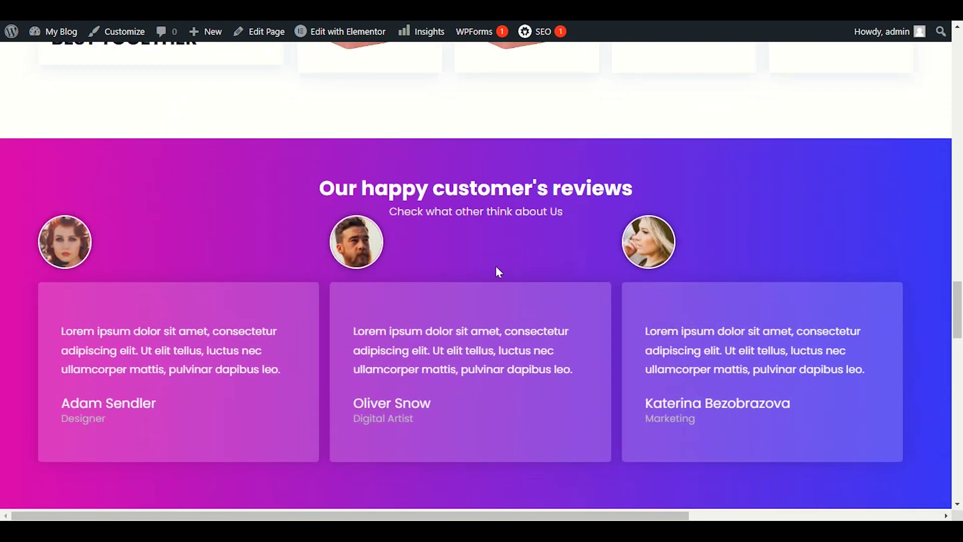
{"action": "scroll", "coordinate": [498, 273], "scroll_direction": "down", "scroll_amount": 3}
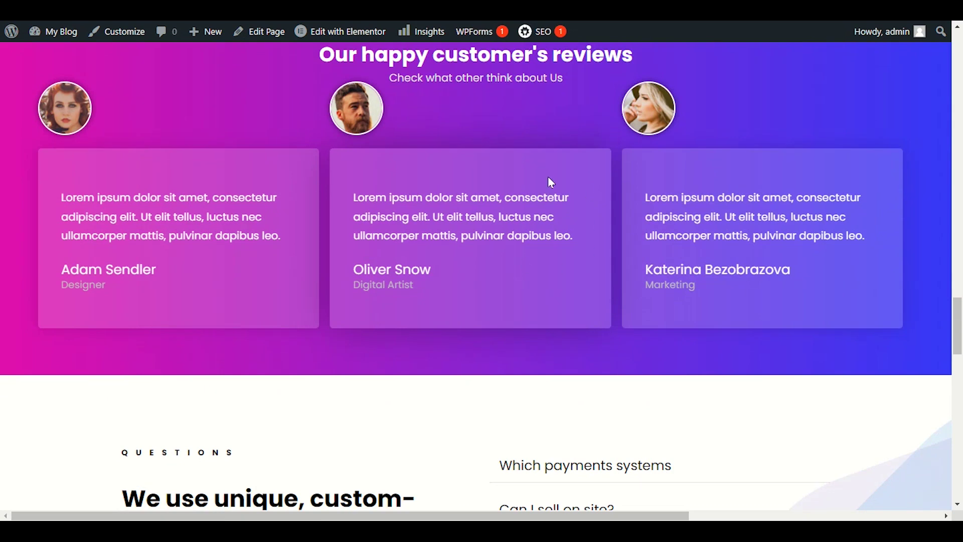
{"action": "scroll", "coordinate": [487, 251], "scroll_direction": "down", "scroll_amount": 1}
{"action": "scroll", "coordinate": [487, 251], "scroll_direction": "down", "scroll_amount": 5}
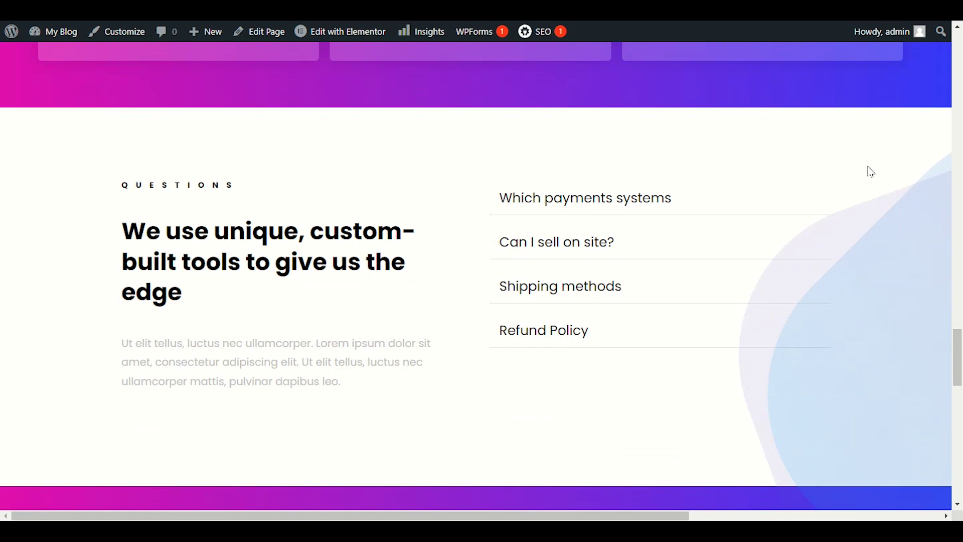
{"action": "scroll", "coordinate": [432, 282], "scroll_direction": "down", "scroll_amount": 5}
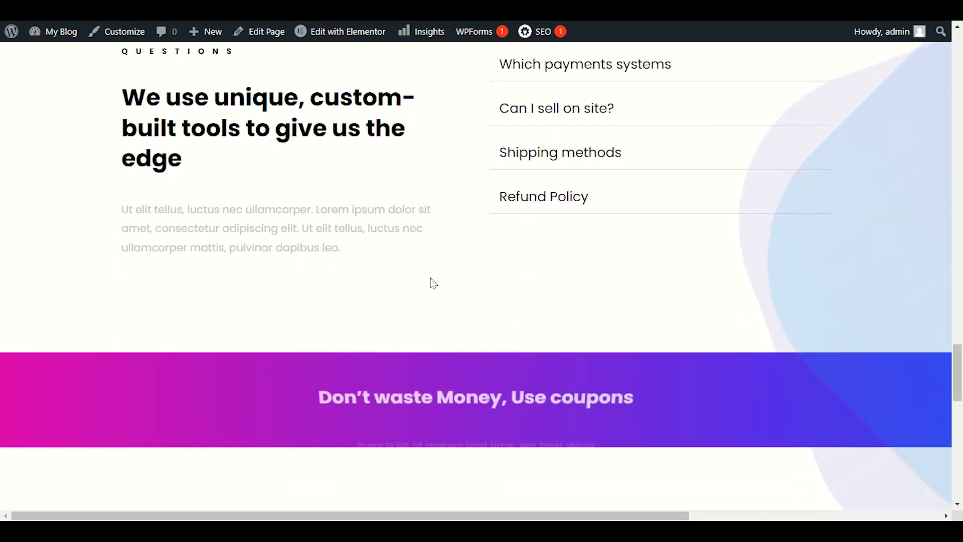
{"action": "scroll", "coordinate": [427, 281], "scroll_direction": "down", "scroll_amount": 7}
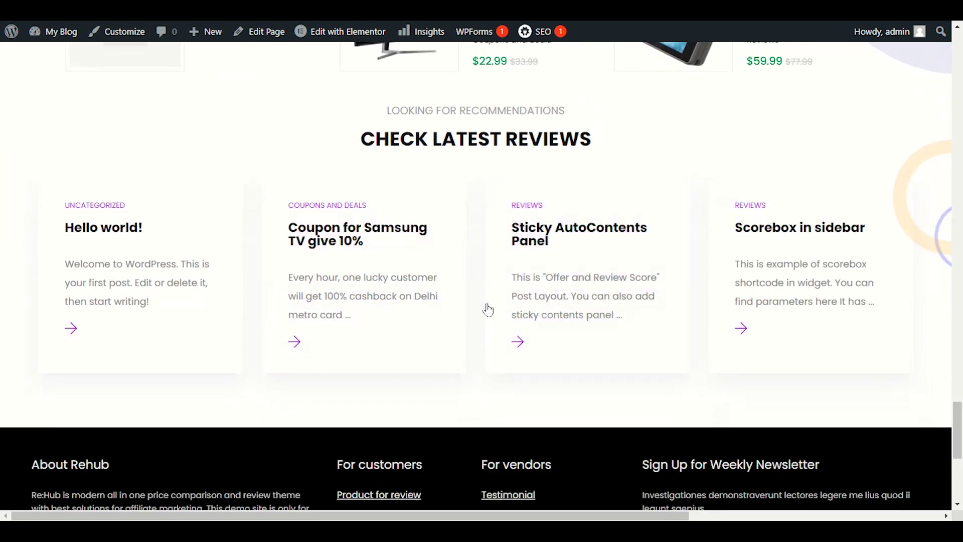
{"action": "scroll", "coordinate": [473, 181], "scroll_direction": "down", "scroll_amount": 3}
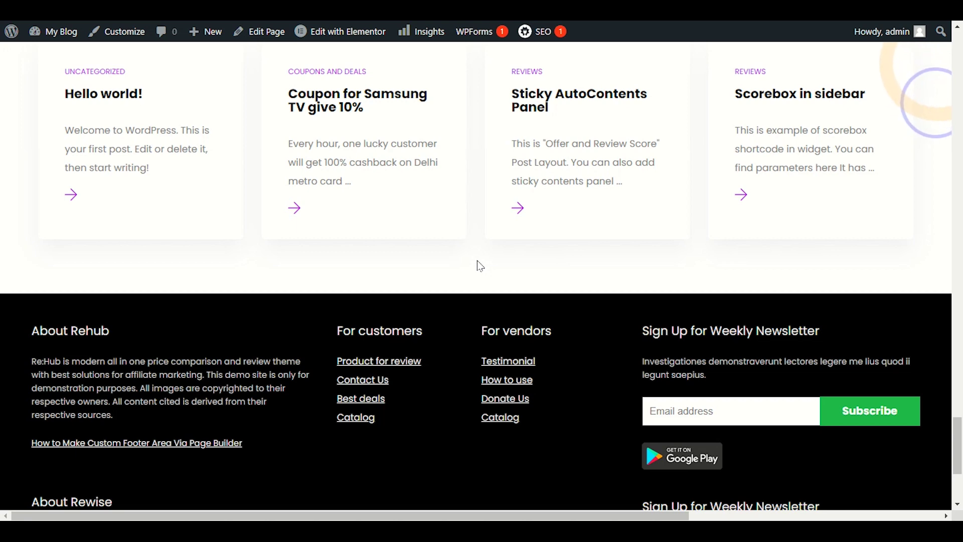
{"action": "scroll", "coordinate": [480, 266], "scroll_direction": "up", "scroll_amount": 10}
{"action": "scroll", "coordinate": [478, 265], "scroll_direction": "up", "scroll_amount": 10}
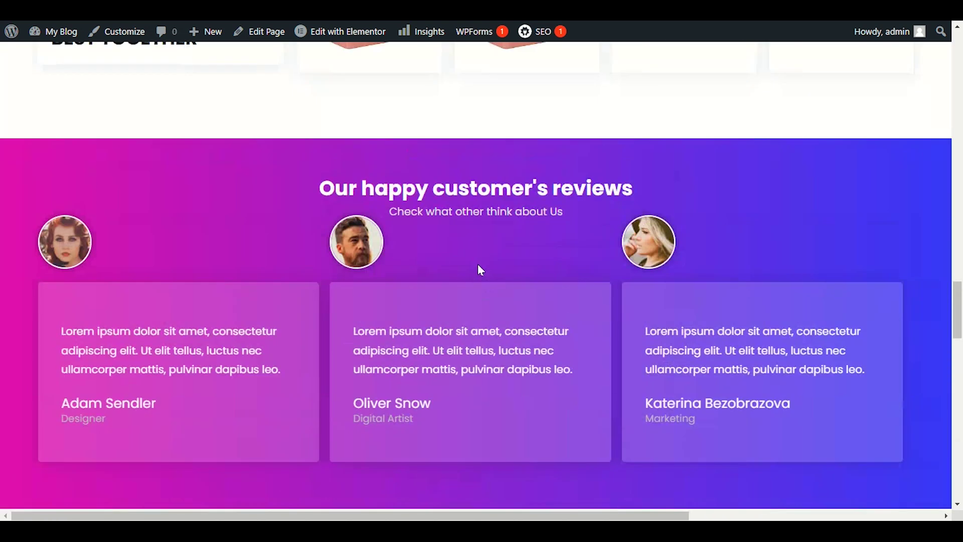
{"action": "scroll", "coordinate": [528, 186], "scroll_direction": "up", "scroll_amount": 5}
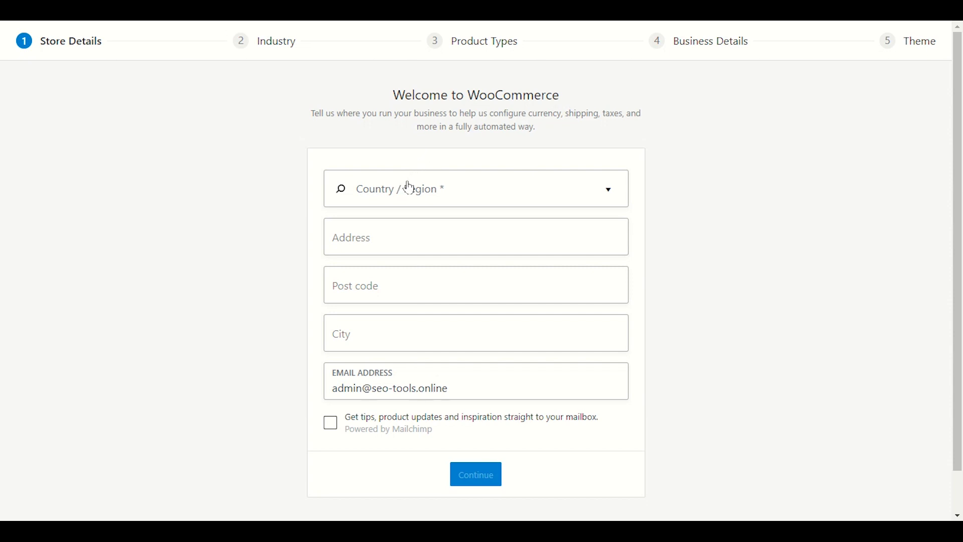
- Set the WooCommerce store's country to Afghanistan and submit the store details
{"action": "left_click", "coordinate": [479, 195]}
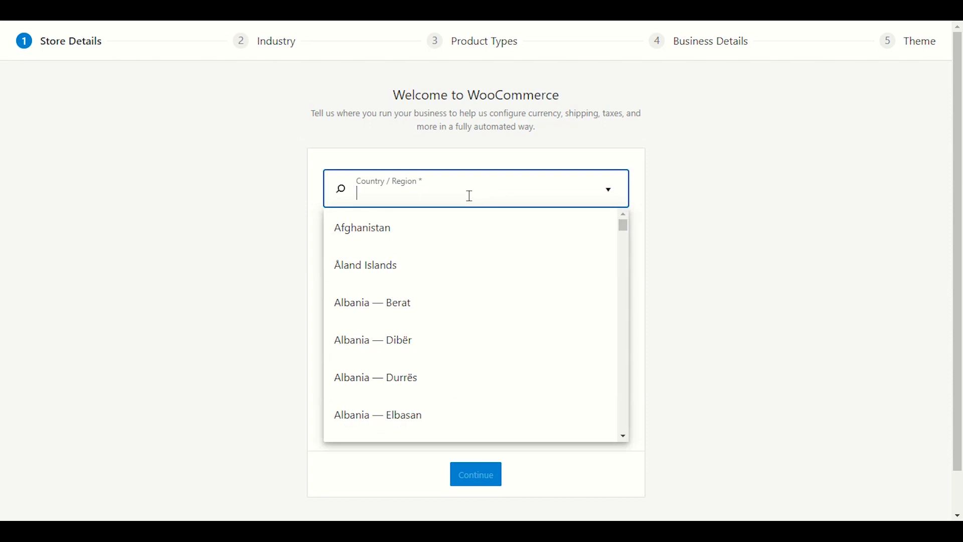
{"action": "left_click", "coordinate": [435, 234]}
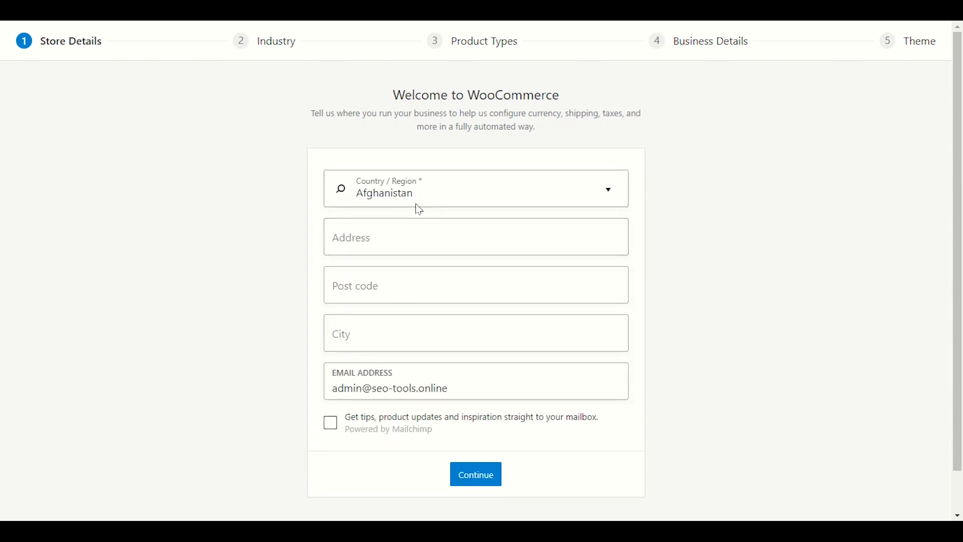
{"action": "left_click", "coordinate": [475, 479]}
{"action": "left_click", "coordinate": [641, 307]}
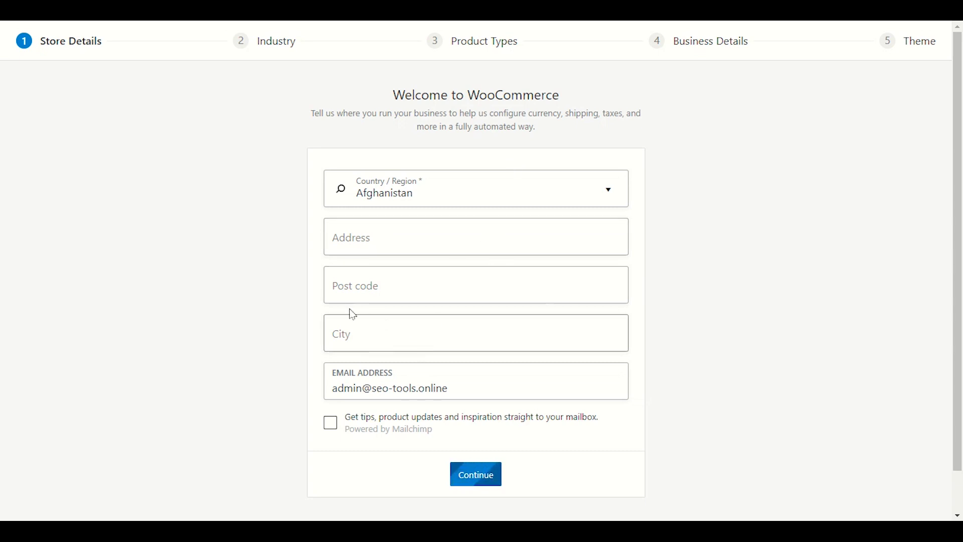
- Choose Fashion, apparel, and accessories as the store's industry and accept Physical products as the product type
{"action": "left_click", "coordinate": [336, 156]}
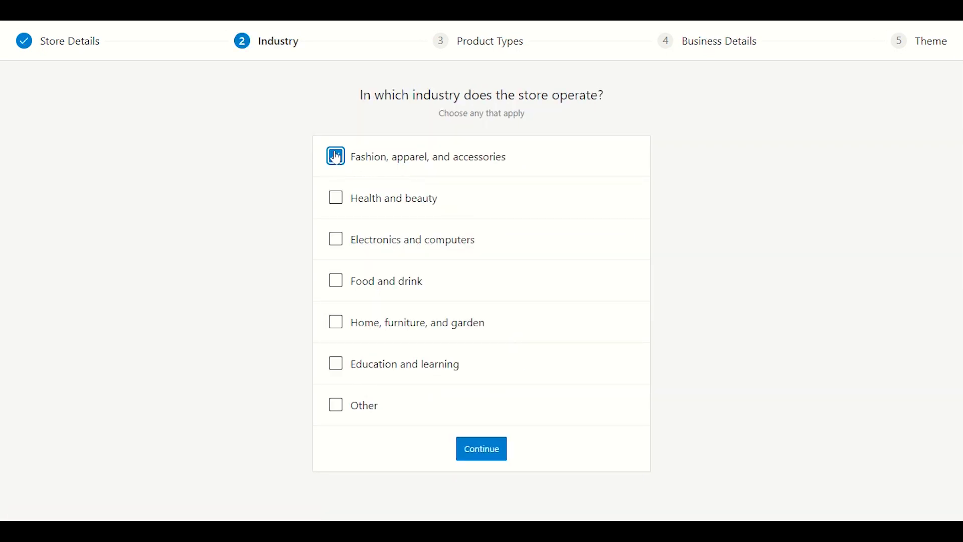
{"action": "left_click", "coordinate": [476, 456]}
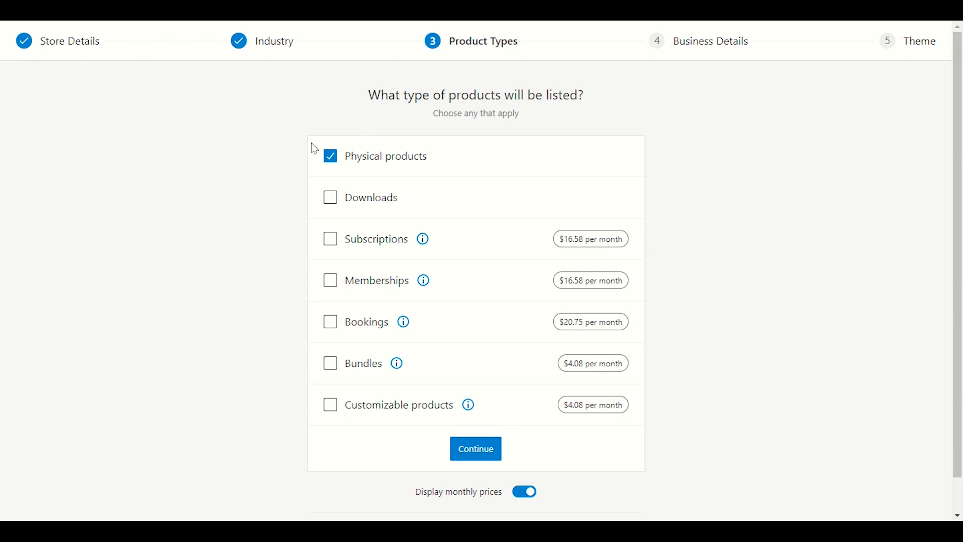
{"action": "left_click", "coordinate": [462, 443]}
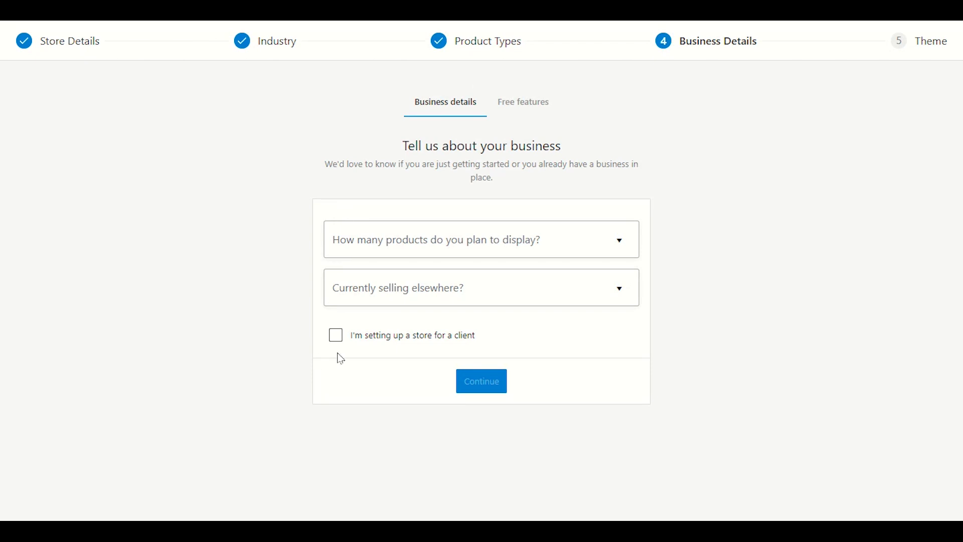
- Fill in the business details with 1 - 10 products to display and No for selling elsewhere, and submit them
{"action": "left_click", "coordinate": [341, 333]}
{"action": "left_click", "coordinate": [337, 340]}
{"action": "left_click", "coordinate": [483, 232]}
{"action": "left_click", "coordinate": [477, 304]}
{"action": "left_click", "coordinate": [481, 290]}
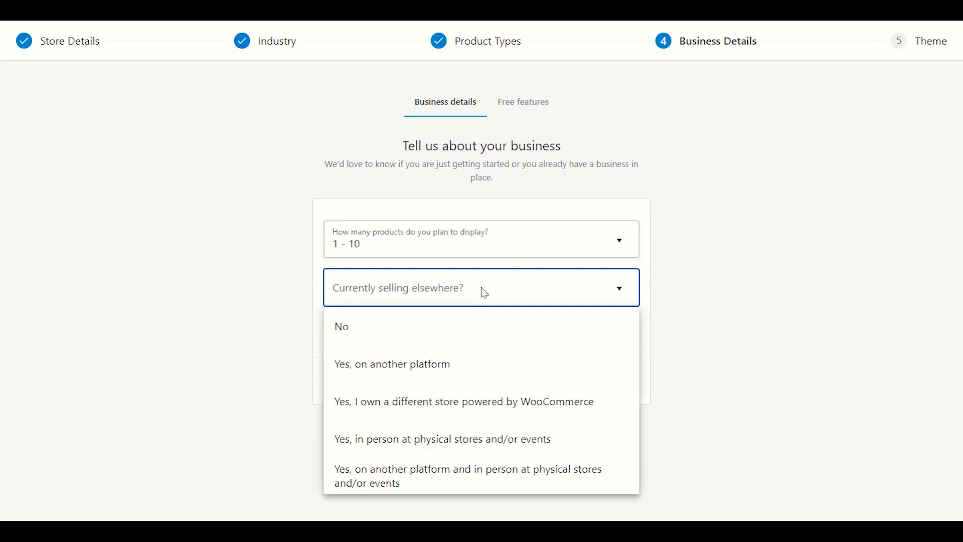
{"action": "left_click", "coordinate": [463, 328]}
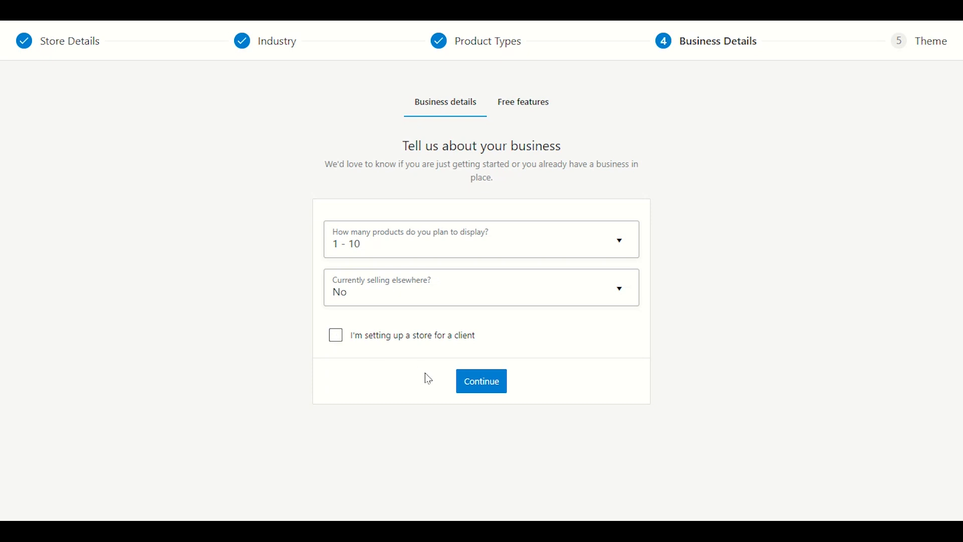
{"action": "left_click", "coordinate": [466, 380]}
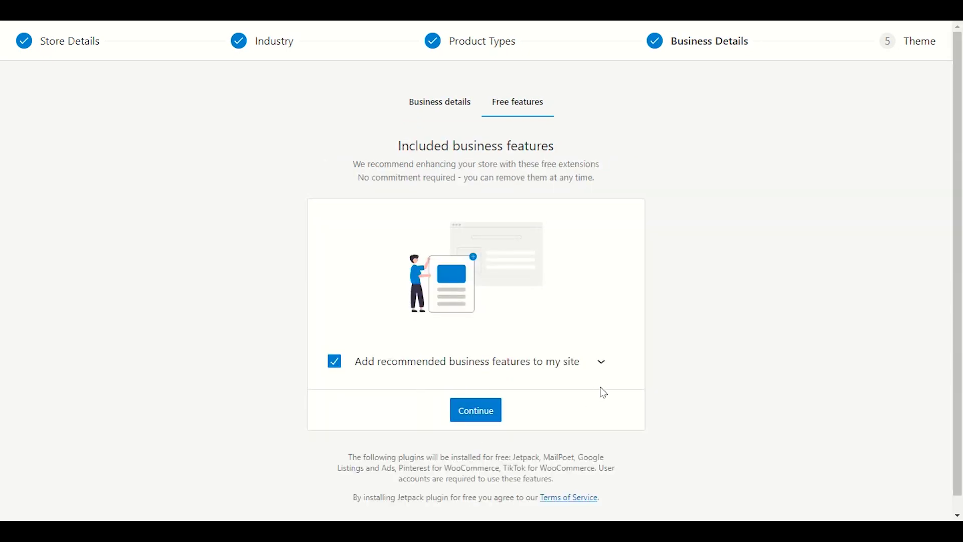
- Review the recommended free extensions, deselect adding recommended business features to the site, and continue the store setup
{"action": "left_click", "coordinate": [602, 361]}
{"action": "scroll", "coordinate": [517, 339], "scroll_direction": "down", "scroll_amount": 5}
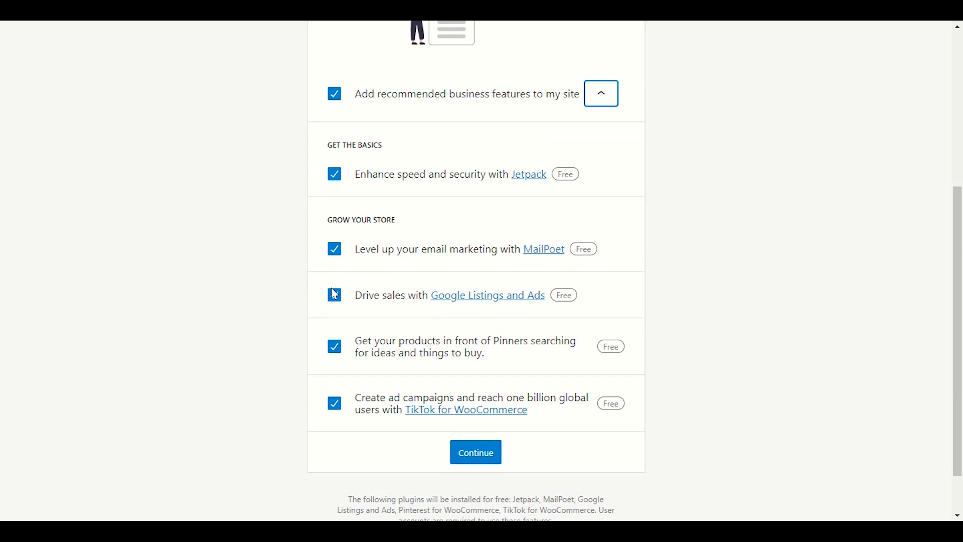
{"action": "scroll", "coordinate": [331, 307], "scroll_direction": "up", "scroll_amount": 3}
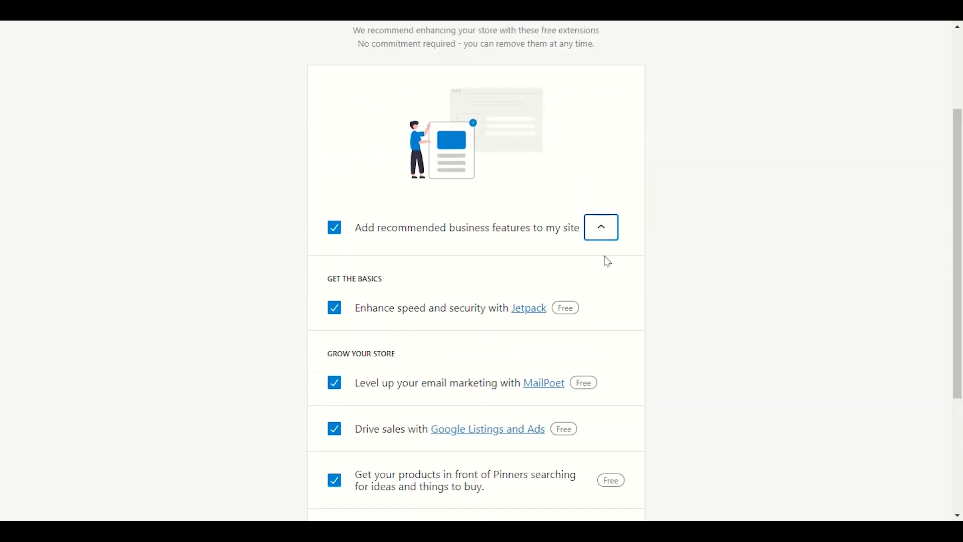
{"action": "left_click", "coordinate": [606, 234]}
{"action": "left_click", "coordinate": [598, 346]}
{"action": "scroll", "coordinate": [596, 325], "scroll_direction": "down", "scroll_amount": 5}
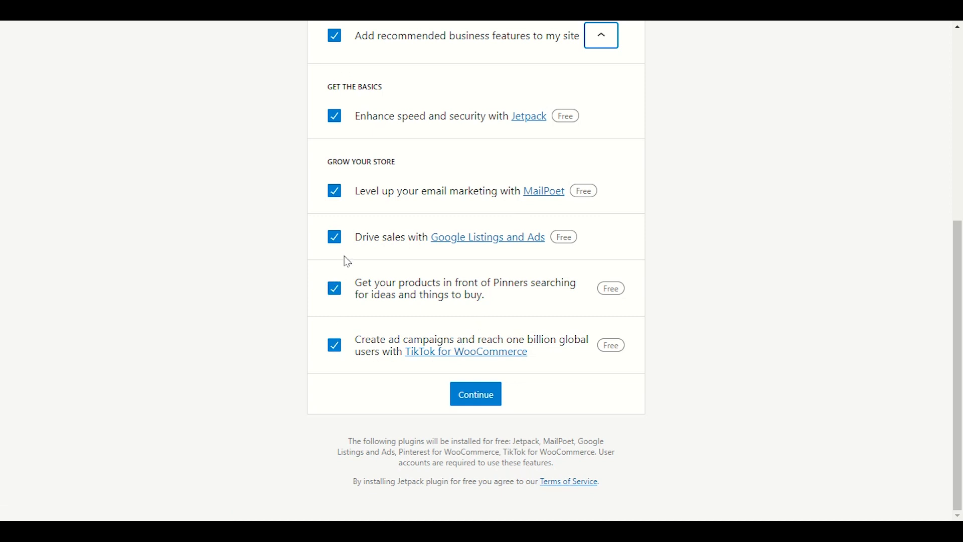
{"action": "scroll", "coordinate": [346, 261], "scroll_direction": "up", "scroll_amount": 3}
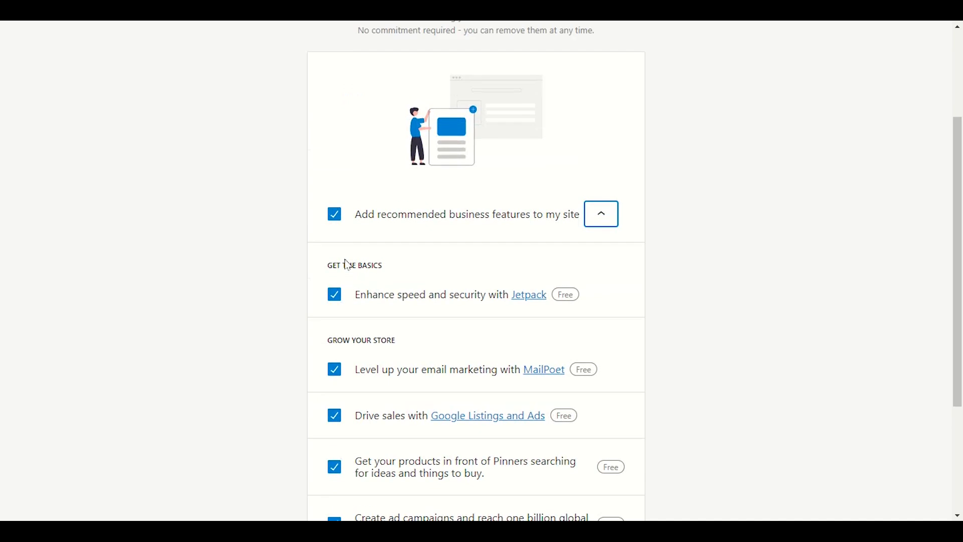
{"action": "left_click", "coordinate": [335, 215]}
{"action": "scroll", "coordinate": [311, 357], "scroll_direction": "down", "scroll_amount": 2}
{"action": "left_click", "coordinate": [476, 492]}
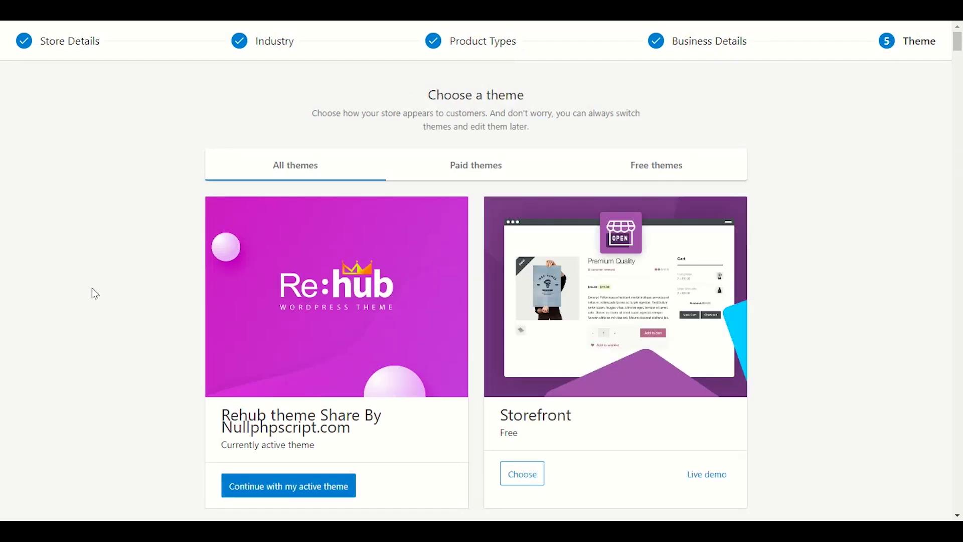
- Finish the store setup by continuing with the currently active Rehub theme
{"action": "scroll", "coordinate": [96, 294], "scroll_direction": "down", "scroll_amount": 1}
{"action": "scroll", "coordinate": [98, 295], "scroll_direction": "down", "scroll_amount": 1}
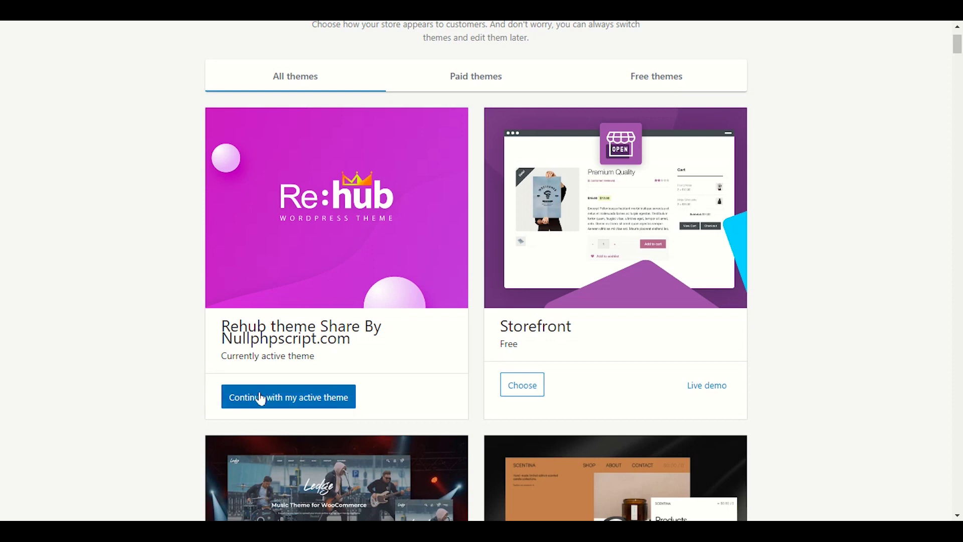
{"action": "scroll", "coordinate": [257, 394], "scroll_direction": "down", "scroll_amount": 4}
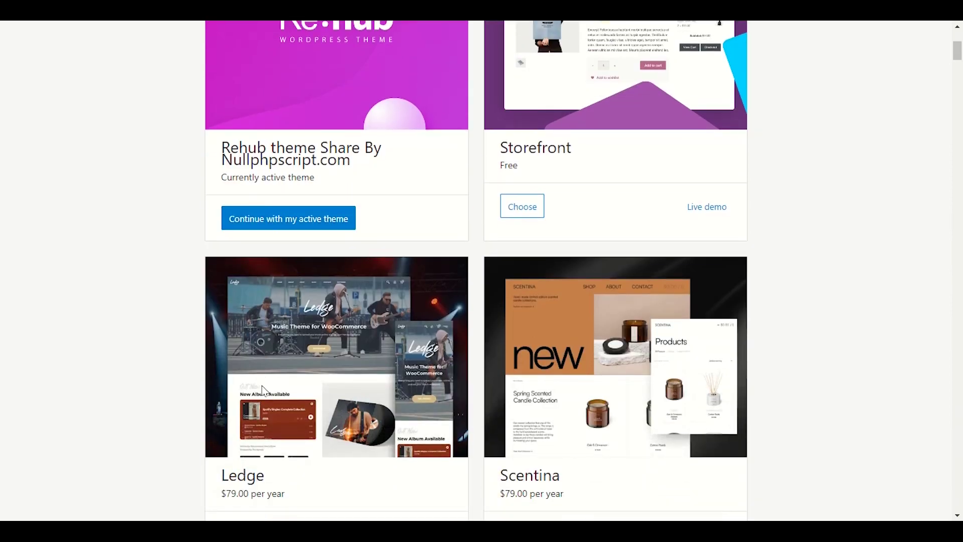
{"action": "left_click", "coordinate": [301, 225]}
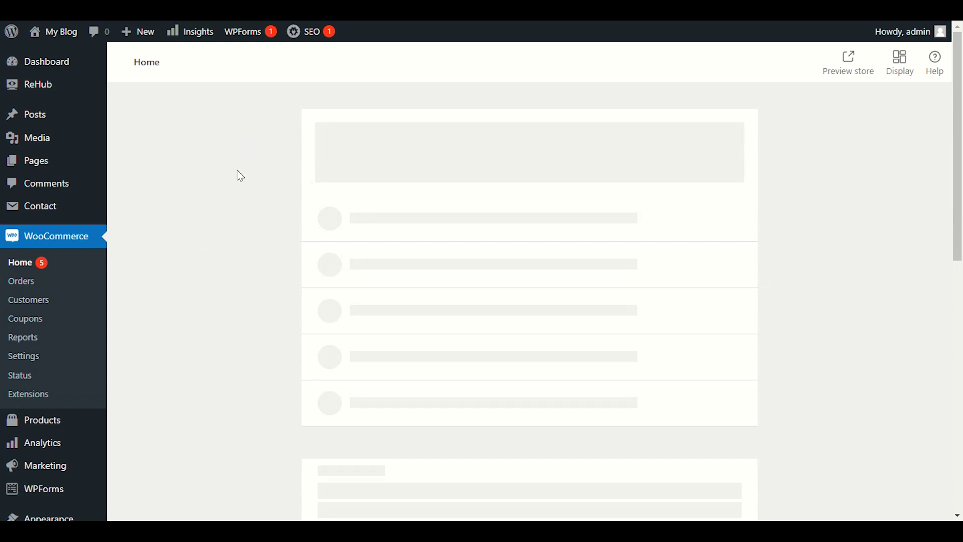
- Open the ReHub theme options from the WordPress admin
{"action": "scroll", "coordinate": [205, 260], "scroll_direction": "down", "scroll_amount": 4}
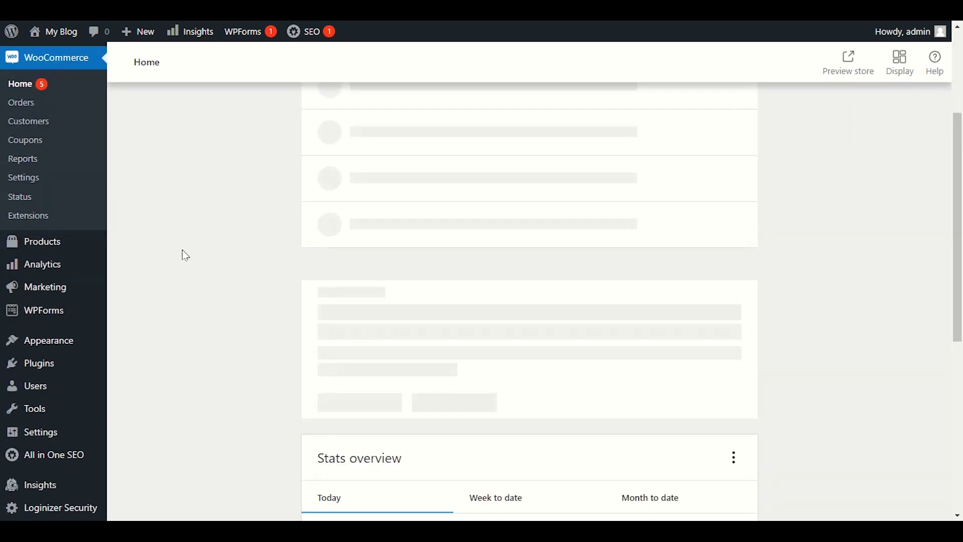
{"action": "mouse_move", "coordinate": [91, 457]}
{"action": "scroll", "coordinate": [140, 112], "scroll_direction": "up", "scroll_amount": 4}
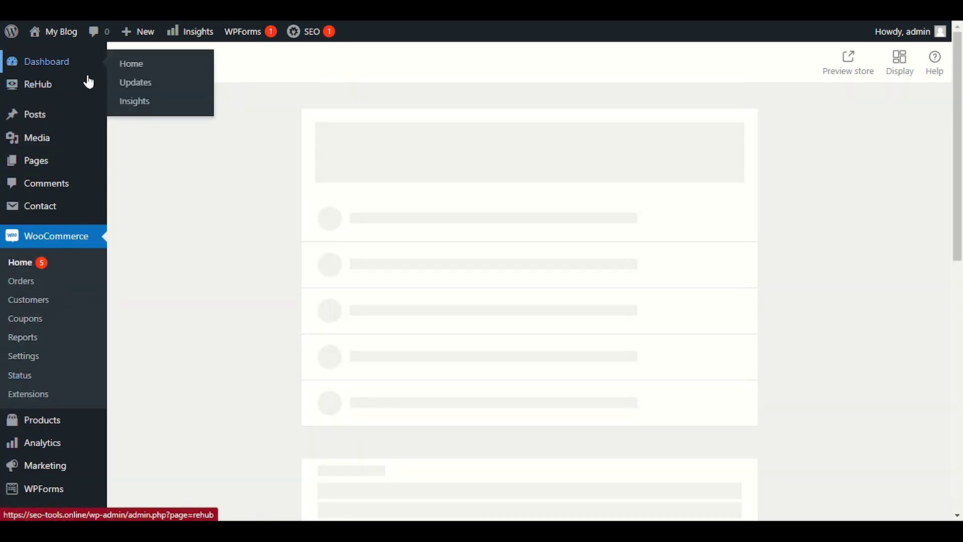
{"action": "mouse_move", "coordinate": [100, 88]}
{"action": "left_click", "coordinate": [162, 182]}
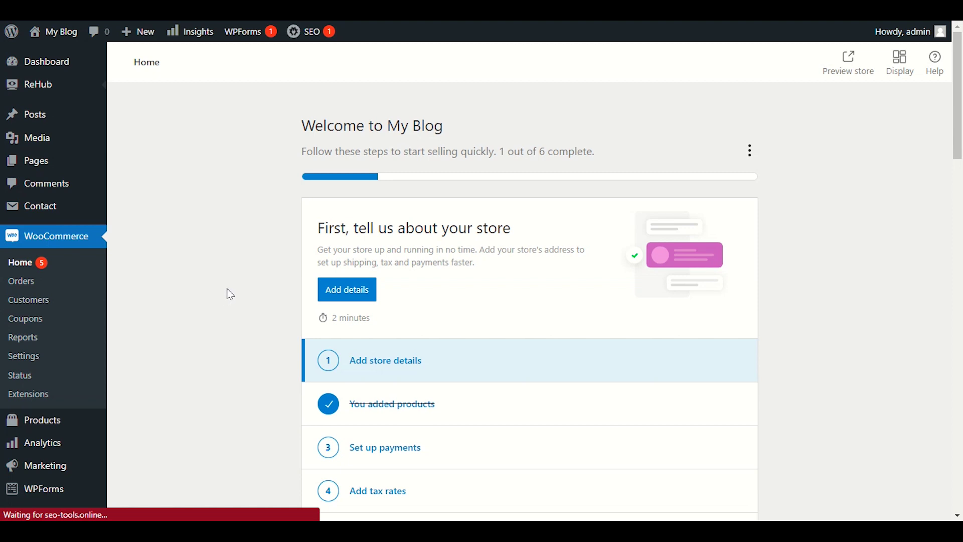
- Examine the theme's General Options and the choices offered for the blog layout
{"action": "scroll", "coordinate": [275, 241], "scroll_direction": "down", "scroll_amount": 3}
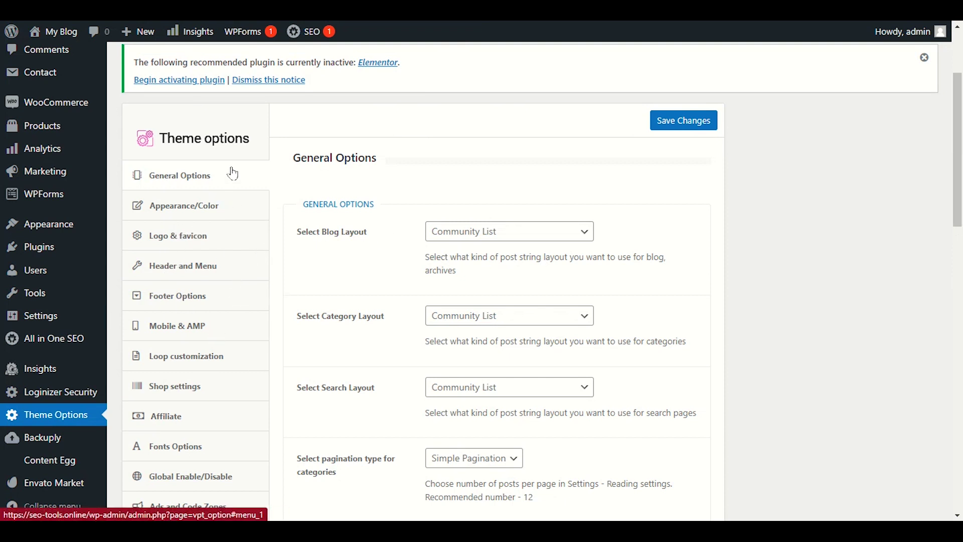
{"action": "left_click", "coordinate": [231, 199]}
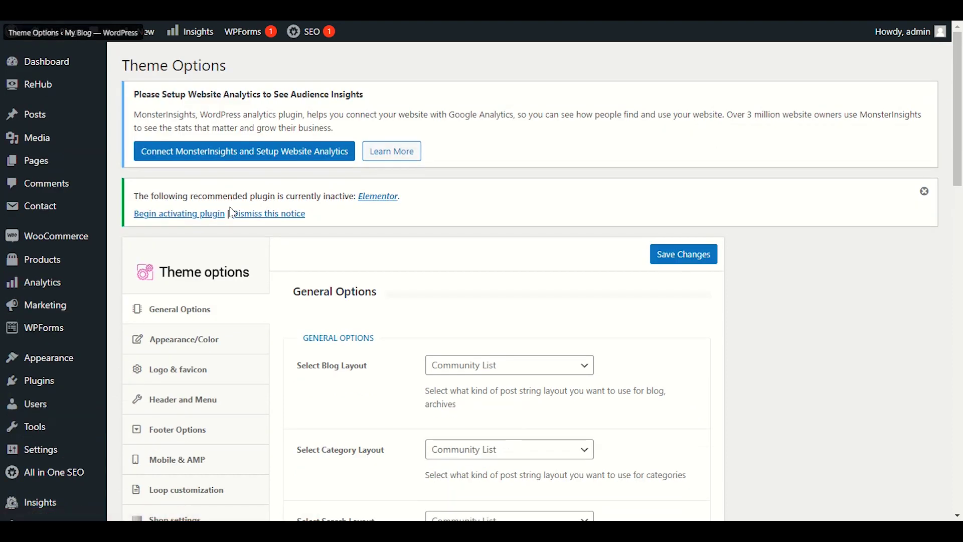
{"action": "scroll", "coordinate": [230, 216], "scroll_direction": "down", "scroll_amount": 1}
{"action": "scroll", "coordinate": [216, 261], "scroll_direction": "down", "scroll_amount": 4}
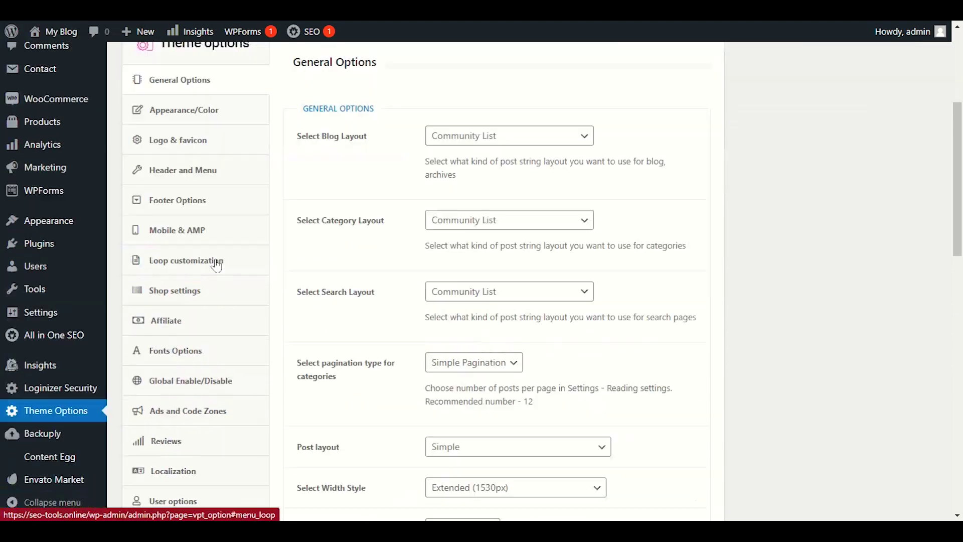
{"action": "left_click", "coordinate": [520, 144]}
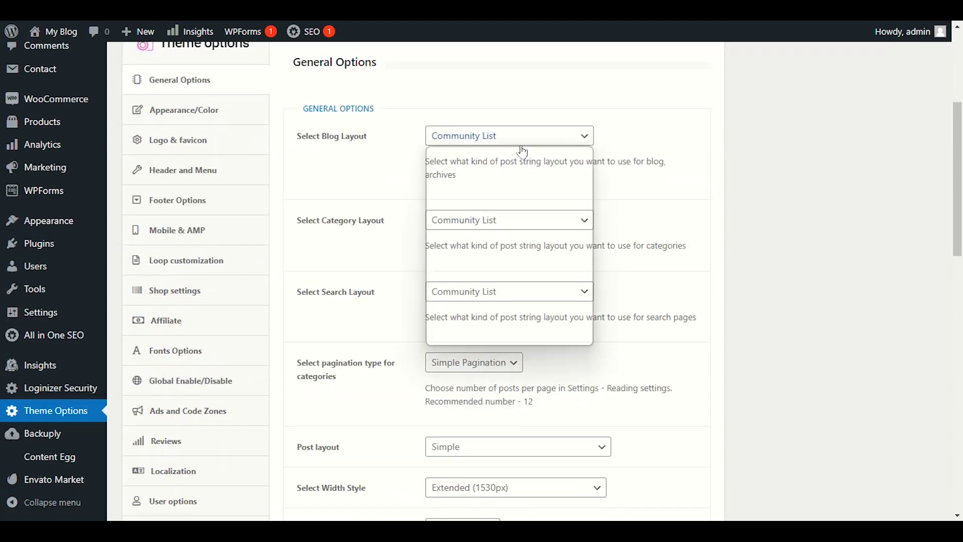
{"action": "left_click", "coordinate": [528, 144]}
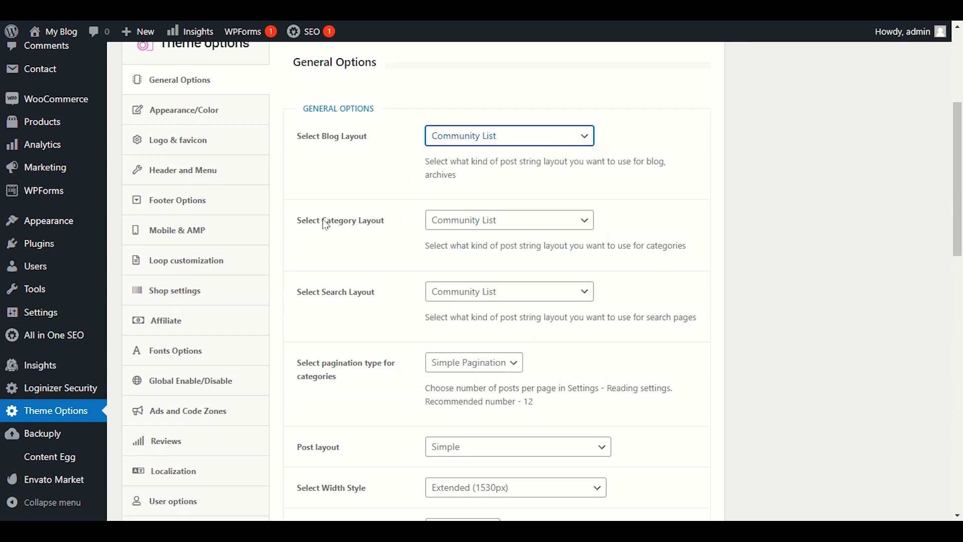
- Try to set the category layout to Deal List and save the theme options
{"action": "left_click", "coordinate": [486, 221]}
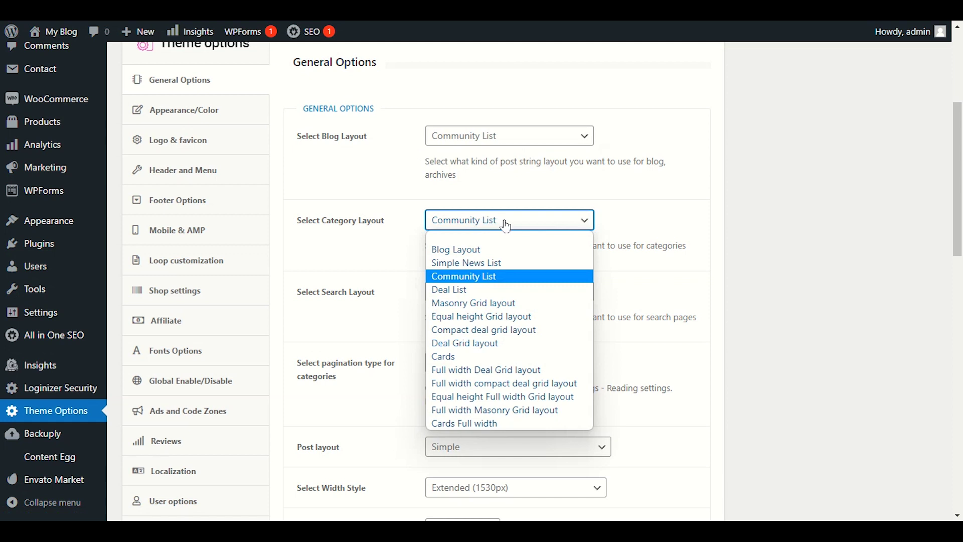
{"action": "left_click", "coordinate": [511, 290]}
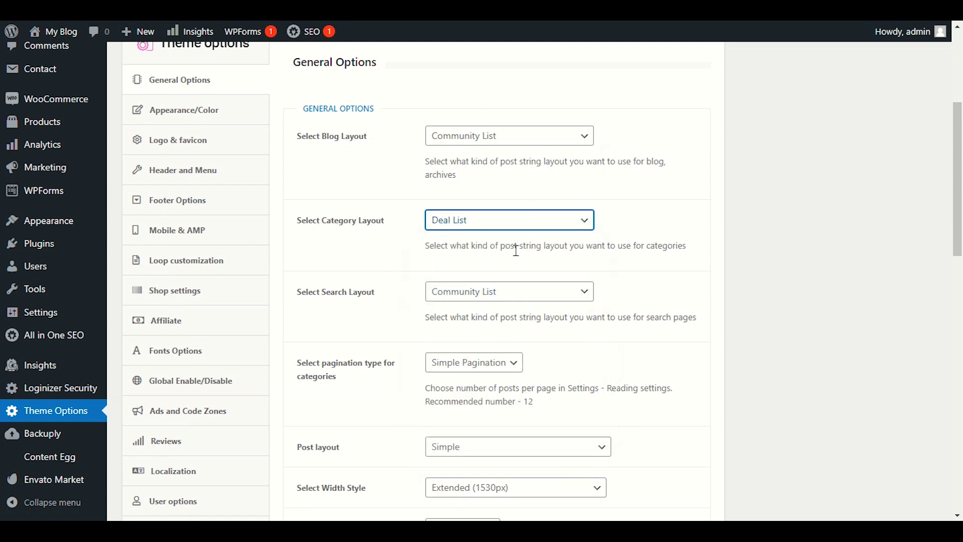
{"action": "left_click", "coordinate": [536, 221]}
{"action": "left_click", "coordinate": [536, 220]}
{"action": "scroll", "coordinate": [536, 221], "scroll_direction": "down", "scroll_amount": 2}
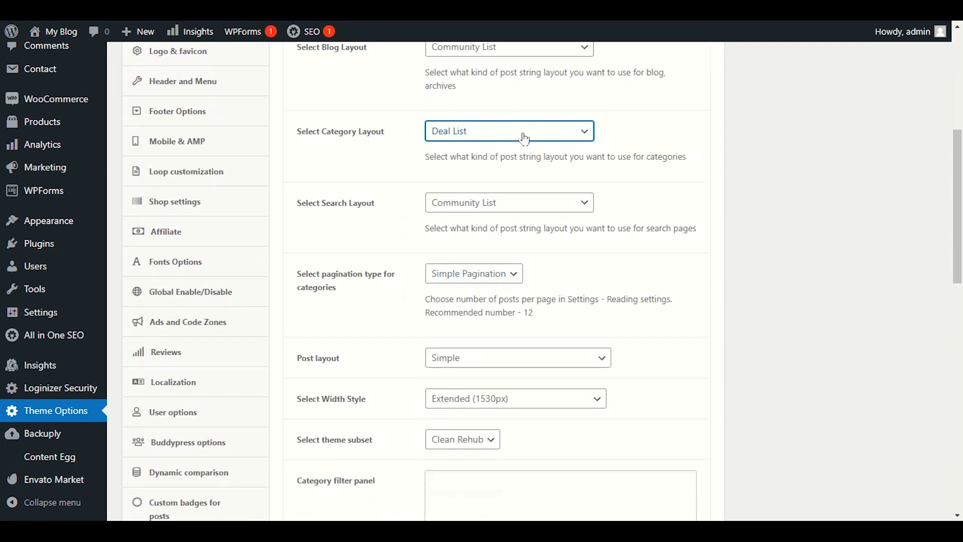
{"action": "scroll", "coordinate": [523, 138], "scroll_direction": "down", "scroll_amount": 3}
{"action": "scroll", "coordinate": [390, 314], "scroll_direction": "down", "scroll_amount": 15}
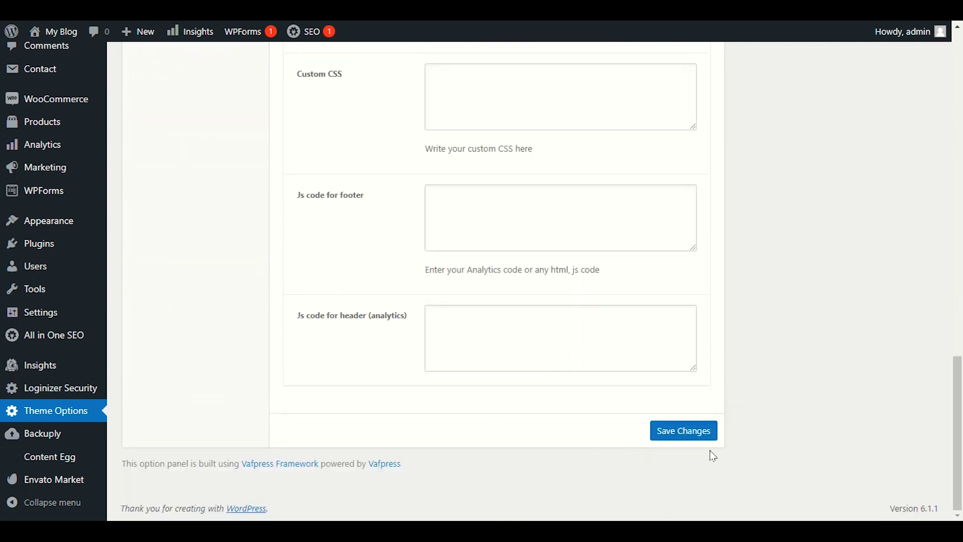
{"action": "left_click", "coordinate": [707, 431]}
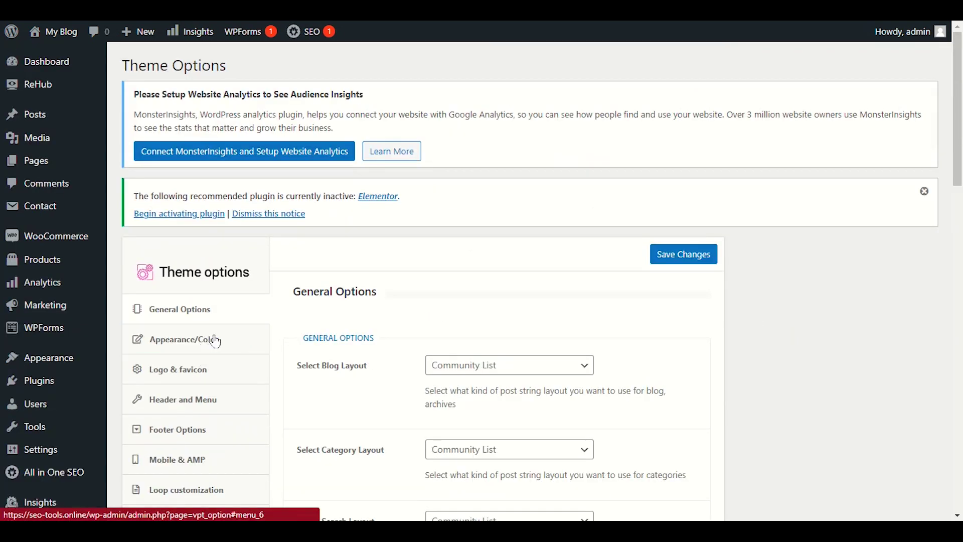
- Examine the General Options settings and the list of theme option sections down to Utility
{"action": "scroll", "coordinate": [397, 294], "scroll_direction": "down", "scroll_amount": 5}
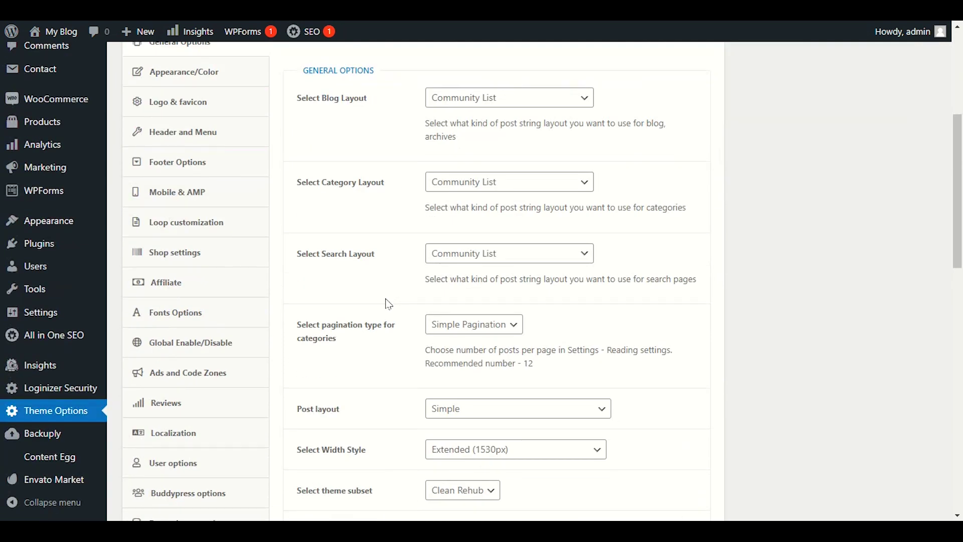
{"action": "scroll", "coordinate": [389, 304], "scroll_direction": "down", "scroll_amount": 5}
{"action": "scroll", "coordinate": [377, 318], "scroll_direction": "up", "scroll_amount": 5}
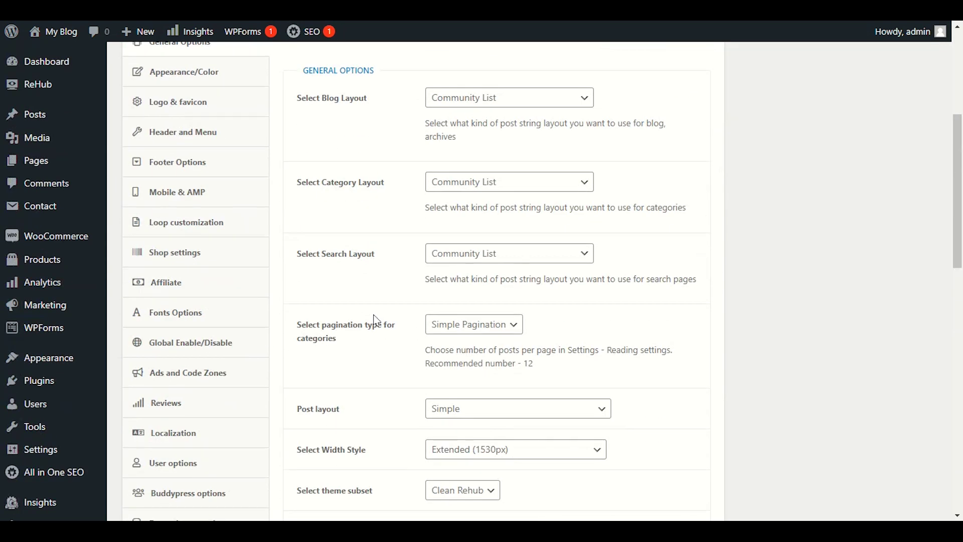
{"action": "scroll", "coordinate": [376, 318], "scroll_direction": "down", "scroll_amount": 3}
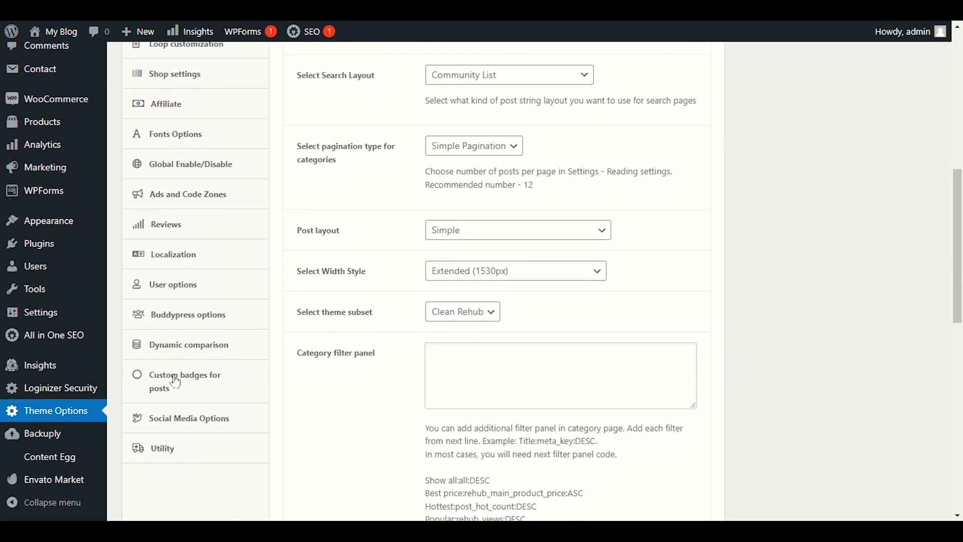
{"action": "left_click", "coordinate": [174, 429]}
{"action": "scroll", "coordinate": [180, 477], "scroll_direction": "down", "scroll_amount": 4}
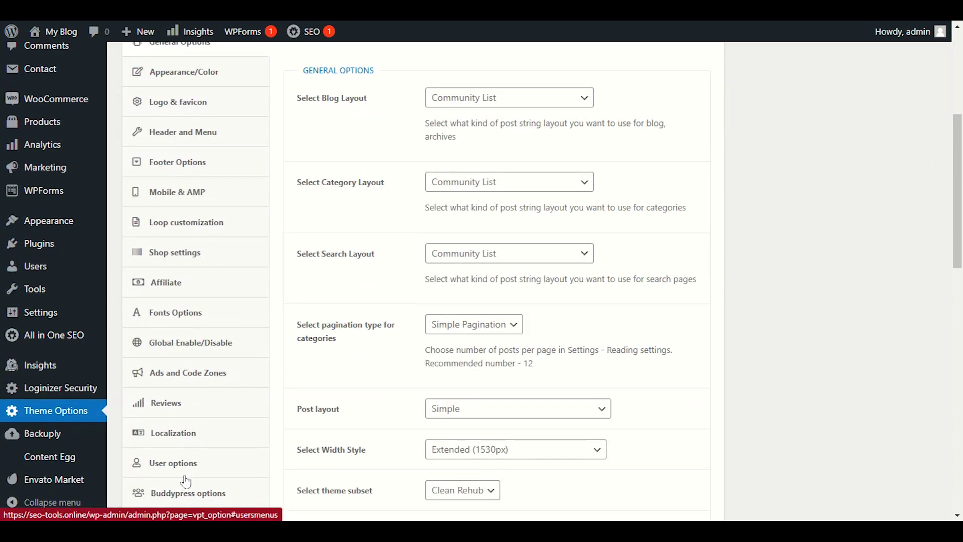
{"action": "scroll", "coordinate": [200, 318], "scroll_direction": "down", "scroll_amount": 5}
{"action": "left_click", "coordinate": [200, 317]}
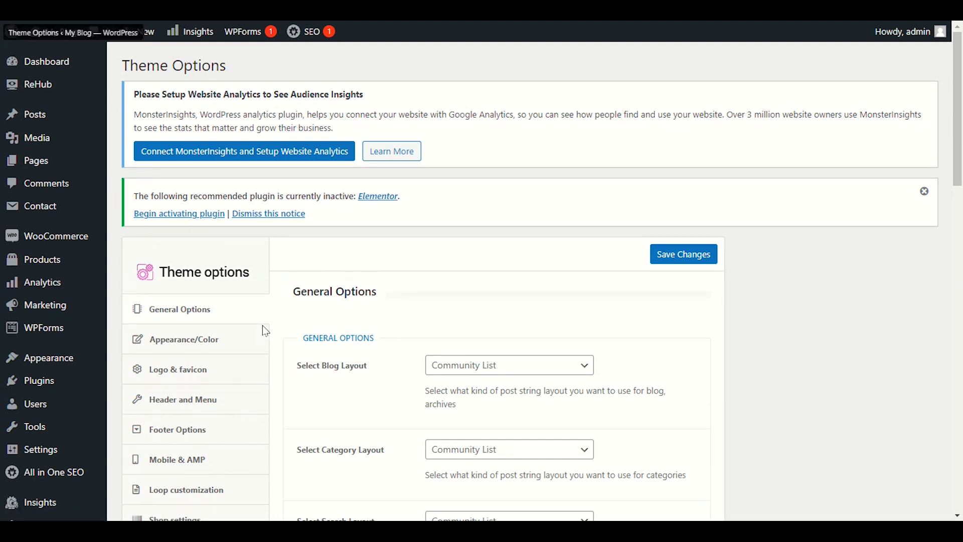
- Return to the ReHub welcome page and open its demo import
{"action": "key", "text": "alt+Left"}
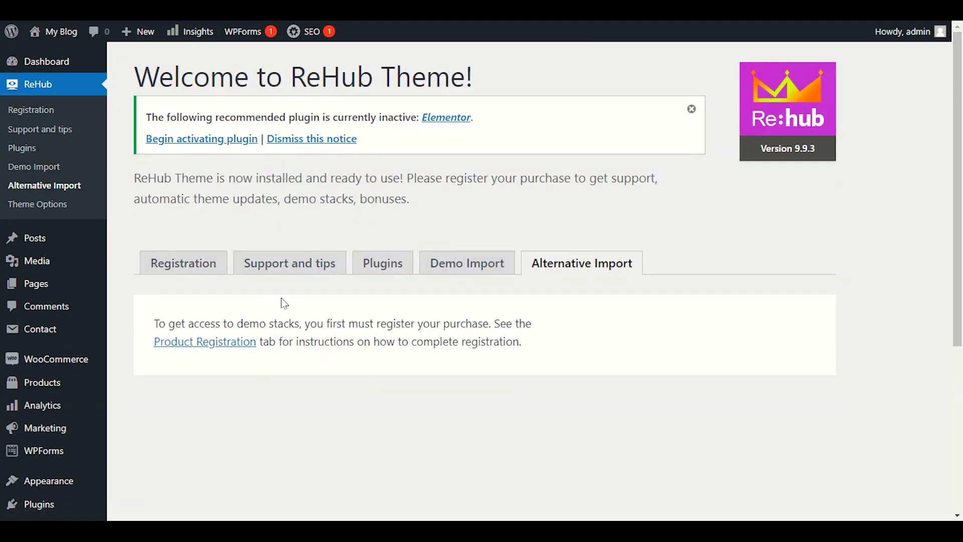
{"action": "scroll", "coordinate": [484, 281], "scroll_direction": "down", "scroll_amount": 5}
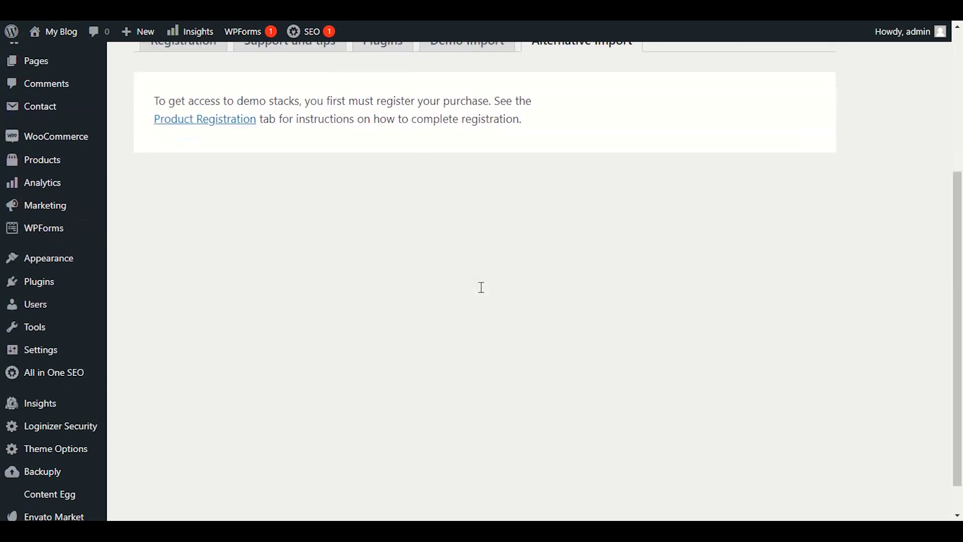
{"action": "scroll", "coordinate": [477, 290], "scroll_direction": "up", "scroll_amount": 5}
{"action": "left_click", "coordinate": [482, 270]}
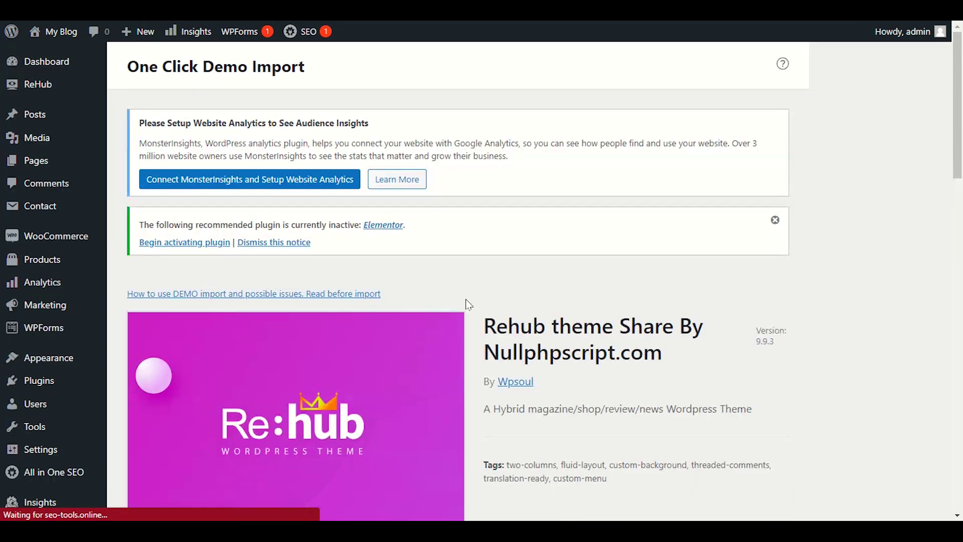
- Browse the demo gallery, choose the ReWise demo for import, and review its required plugins and theme options
{"action": "scroll", "coordinate": [464, 308], "scroll_direction": "down", "scroll_amount": 6}
{"action": "scroll", "coordinate": [463, 305], "scroll_direction": "down", "scroll_amount": 5}
{"action": "scroll", "coordinate": [462, 302], "scroll_direction": "down", "scroll_amount": 4}
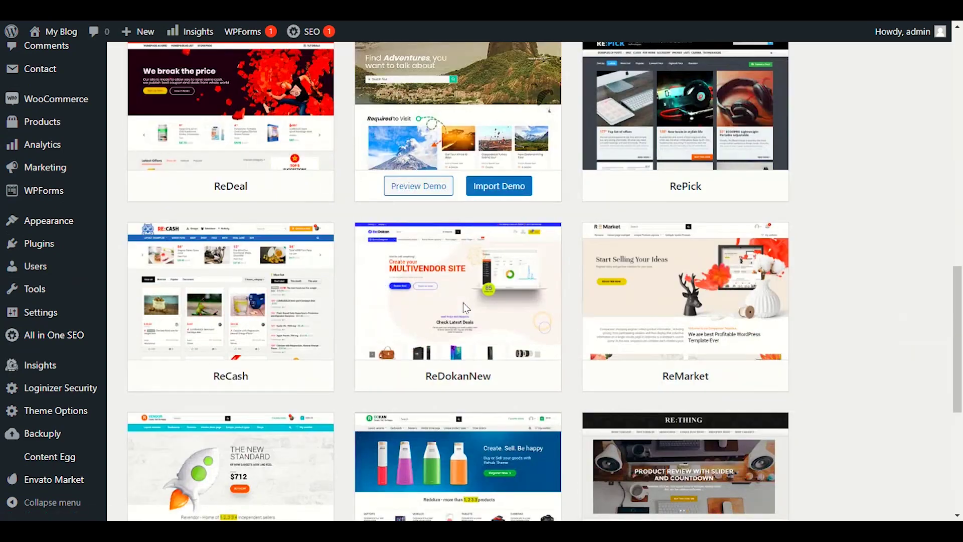
{"action": "scroll", "coordinate": [337, 387], "scroll_direction": "down", "scroll_amount": 5}
{"action": "scroll", "coordinate": [338, 386], "scroll_direction": "up", "scroll_amount": 12}
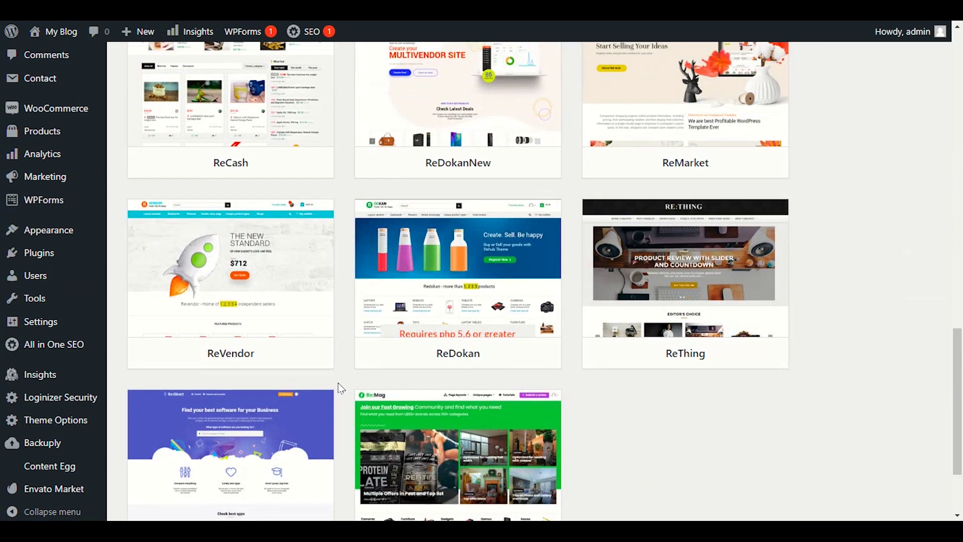
{"action": "scroll", "coordinate": [339, 384], "scroll_direction": "up", "scroll_amount": 2}
{"action": "scroll", "coordinate": [341, 371], "scroll_direction": "down", "scroll_amount": 5}
{"action": "mouse_move", "coordinate": [206, 183]}
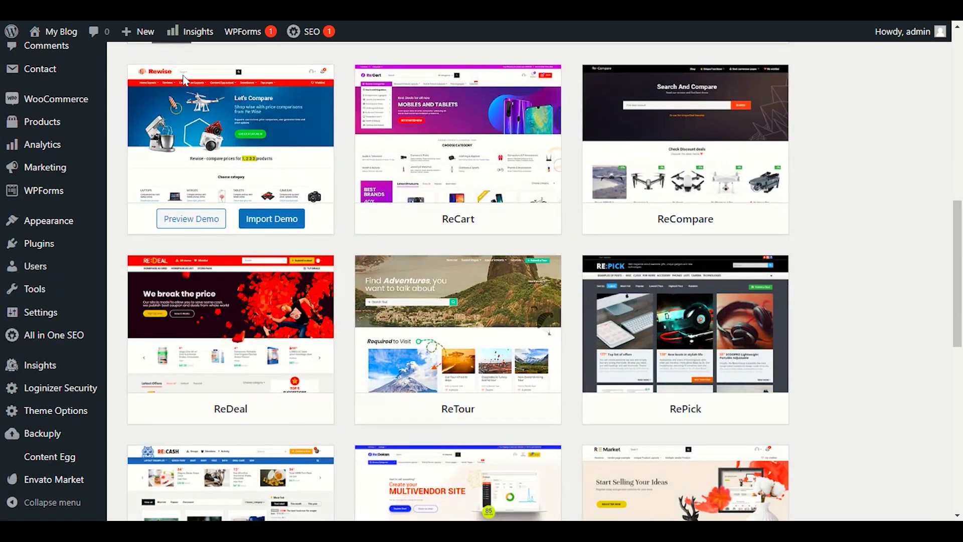
{"action": "left_click", "coordinate": [277, 218]}
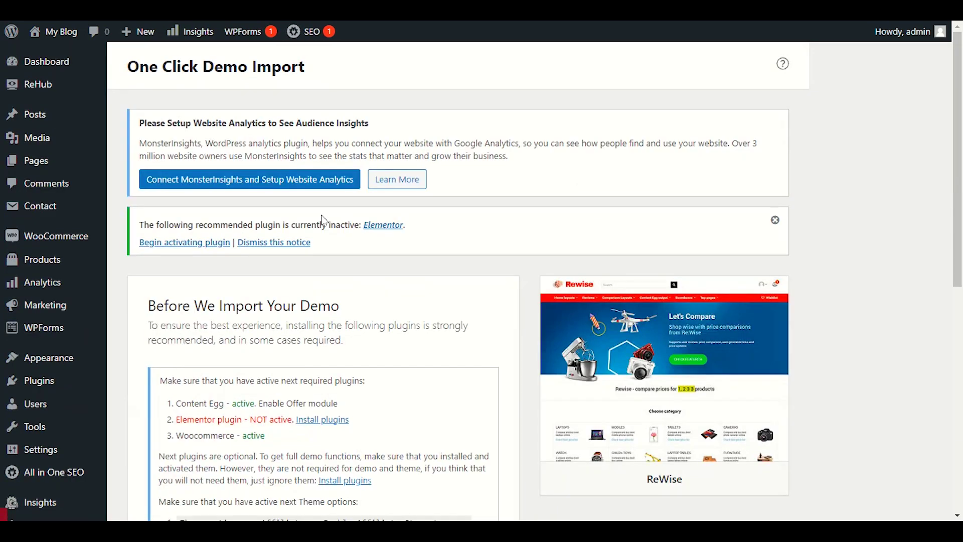
{"action": "scroll", "coordinate": [322, 221], "scroll_direction": "down", "scroll_amount": 5}
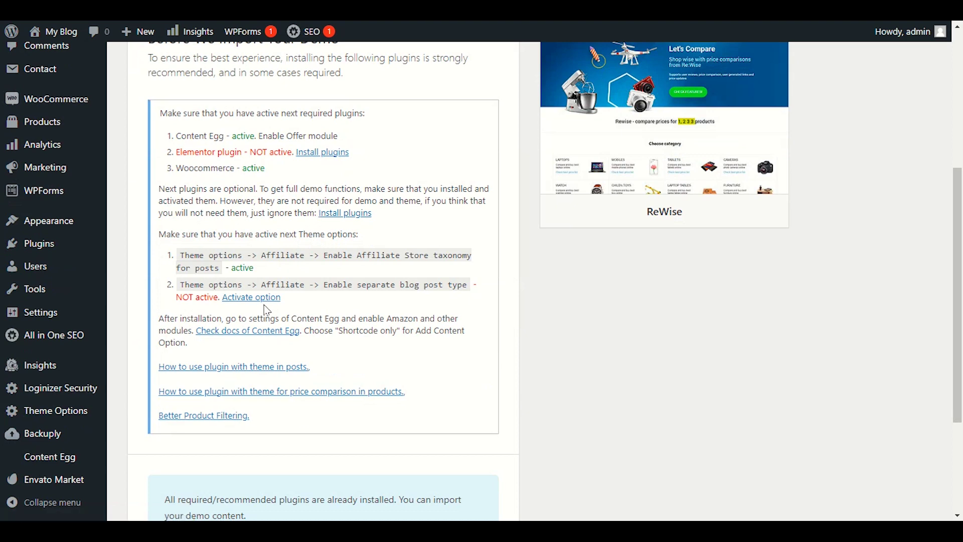
{"action": "scroll", "coordinate": [265, 308], "scroll_direction": "down", "scroll_amount": 3}
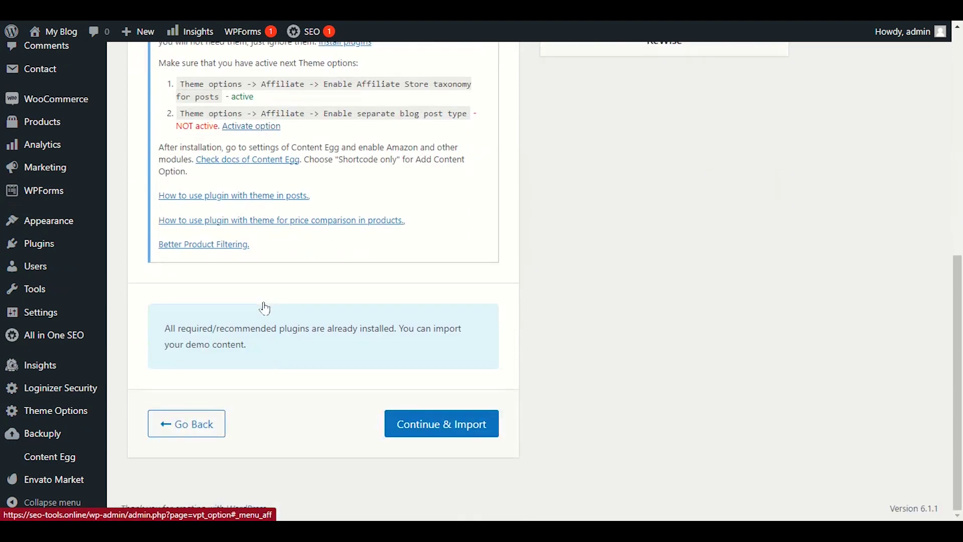
- Activate the Elementor plugin in the hosting control panel's plugin manager and reload the ReWise import page in WordPress
{"action": "scroll", "coordinate": [410, 434], "scroll_direction": "up", "scroll_amount": 2}
{"action": "scroll", "coordinate": [410, 434], "scroll_direction": "up", "scroll_amount": 3}
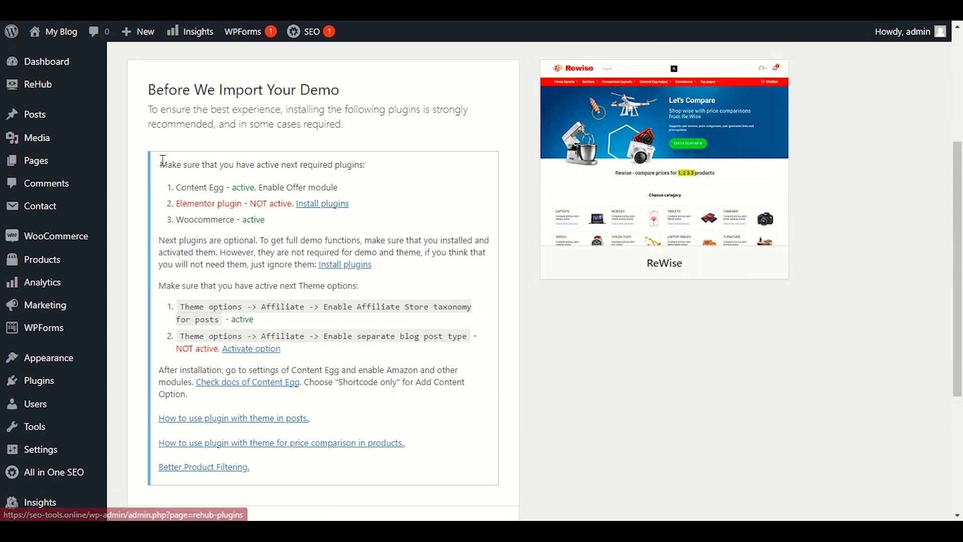
{"action": "left_click_drag", "start_coordinate": [163, 167], "coordinate": [370, 175]}
{"action": "left_click", "coordinate": [389, 175]}
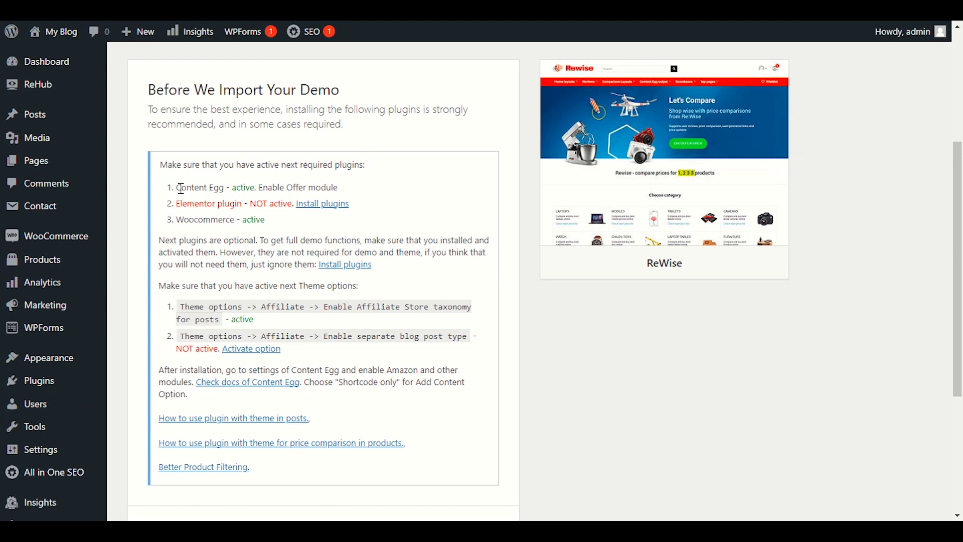
{"action": "left_click_drag", "start_coordinate": [181, 188], "coordinate": [222, 190]}
{"action": "left_click", "coordinate": [222, 190]}
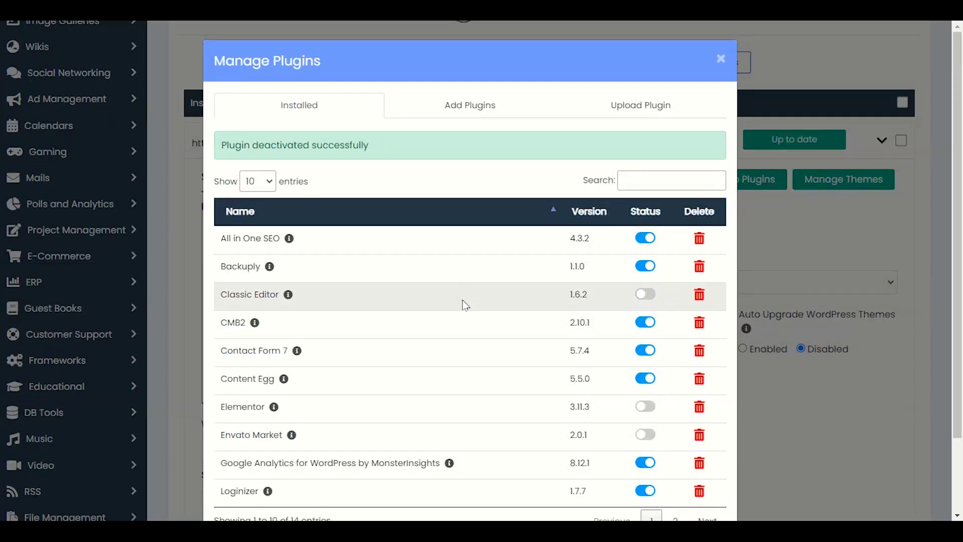
{"action": "scroll", "coordinate": [494, 311], "scroll_direction": "down", "scroll_amount": 1}
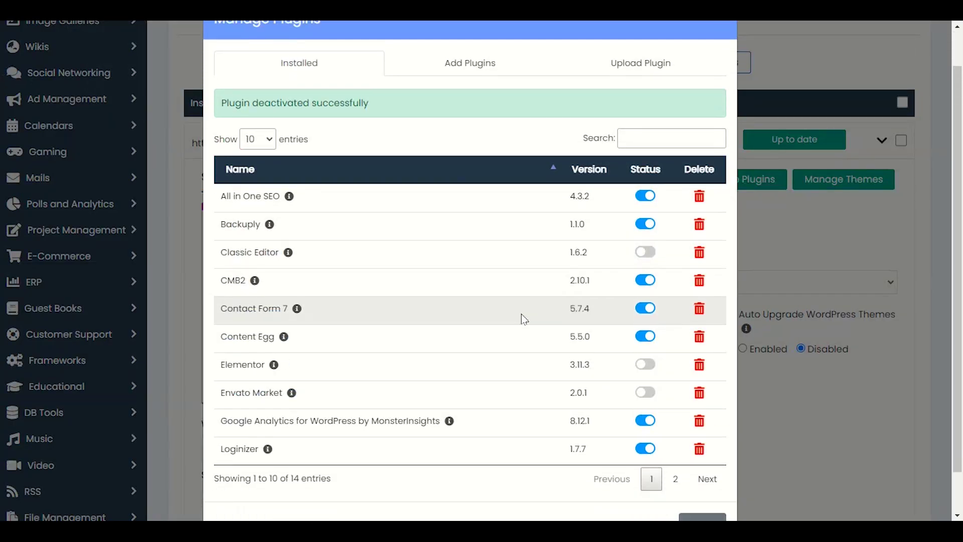
{"action": "left_click", "coordinate": [645, 361]}
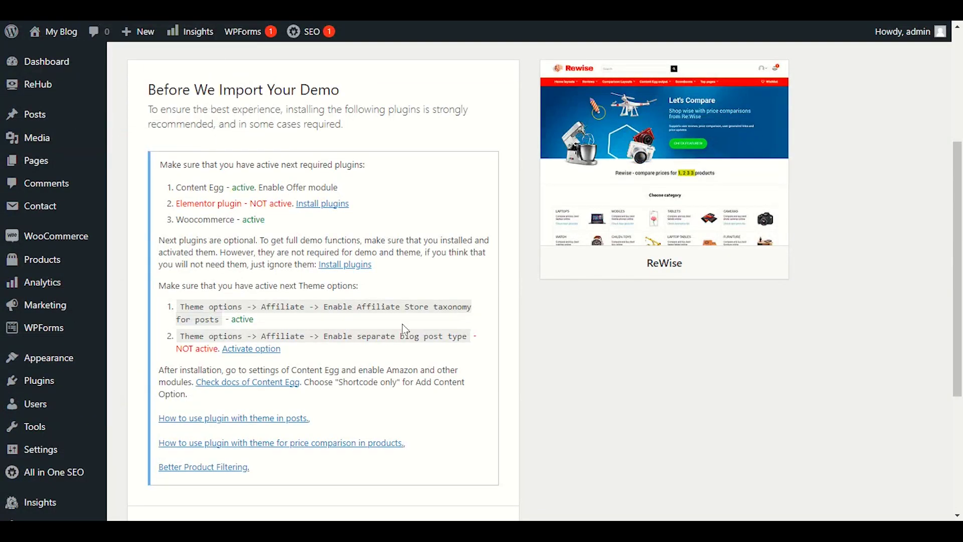
{"action": "right_click", "coordinate": [458, 188]}
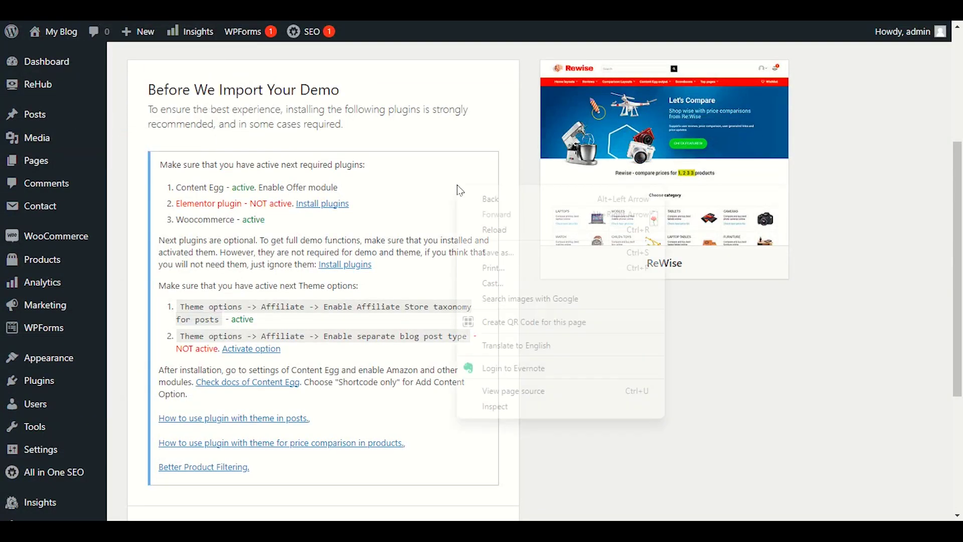
{"action": "left_click", "coordinate": [480, 231]}
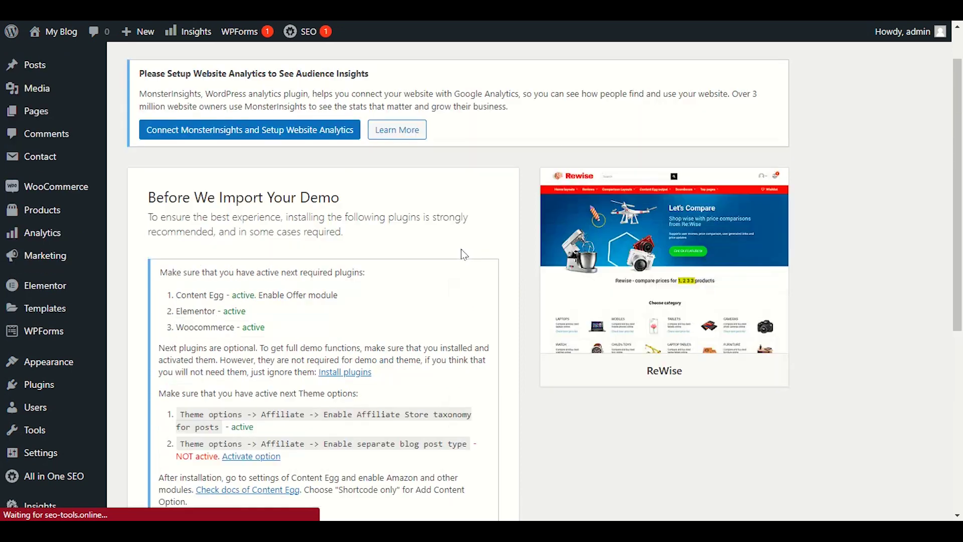
- Recheck the required plugins for the ReWise demo and import its content
{"action": "left_click_drag", "start_coordinate": [281, 342], "coordinate": [197, 283]}
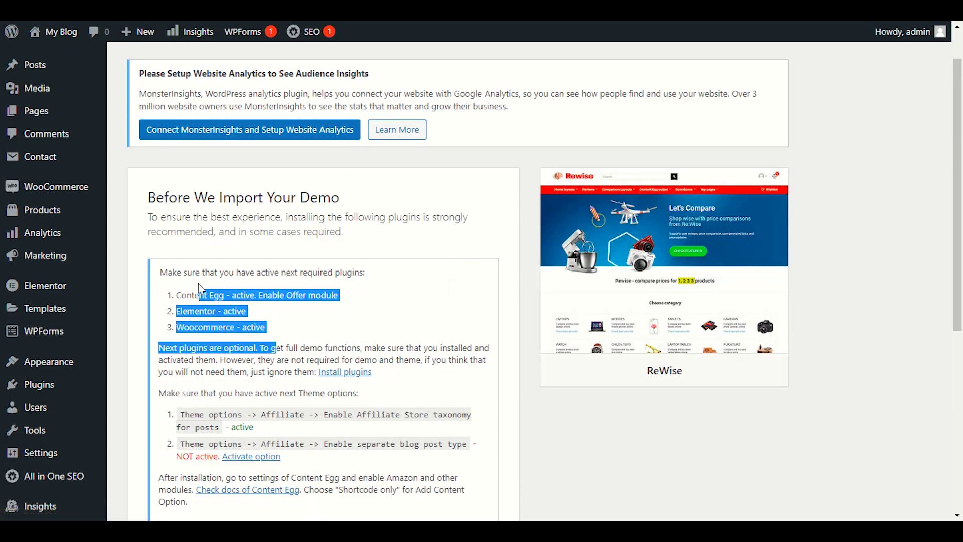
{"action": "left_click", "coordinate": [208, 287]}
{"action": "scroll", "coordinate": [207, 301], "scroll_direction": "down", "scroll_amount": 6}
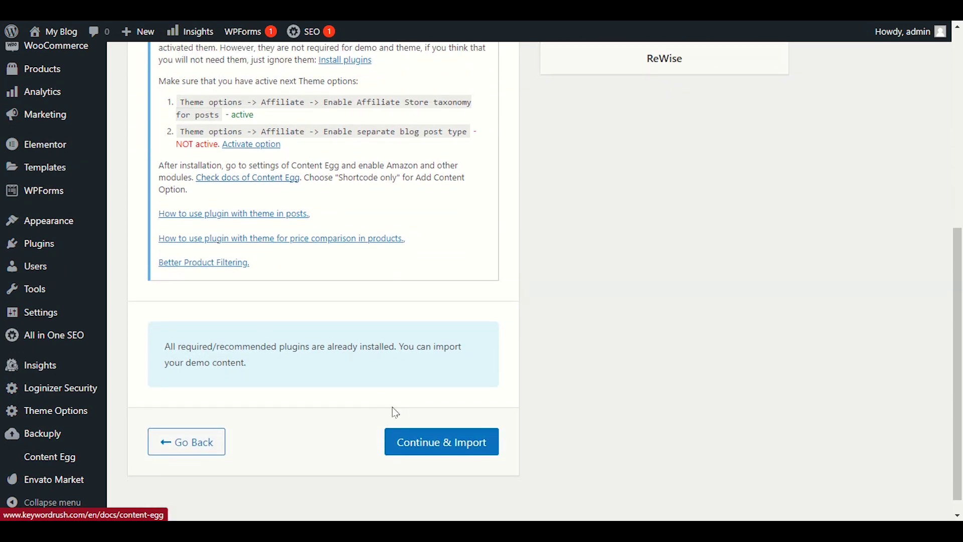
{"action": "left_click", "coordinate": [437, 444]}
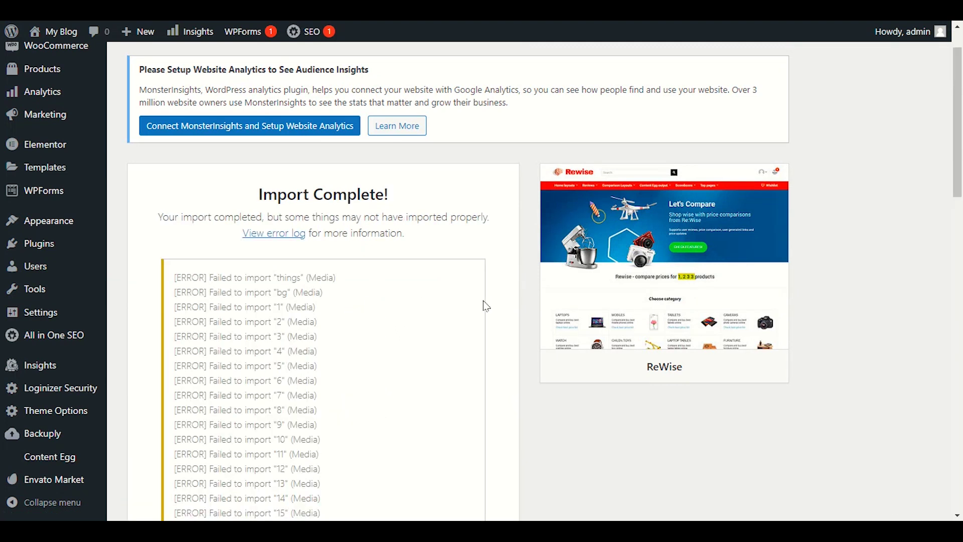
- Open the theme settings from the import result and examine the customizer's Homepage Settings and homepage preview
{"action": "scroll", "coordinate": [573, 186], "scroll_direction": "down", "scroll_amount": 20}
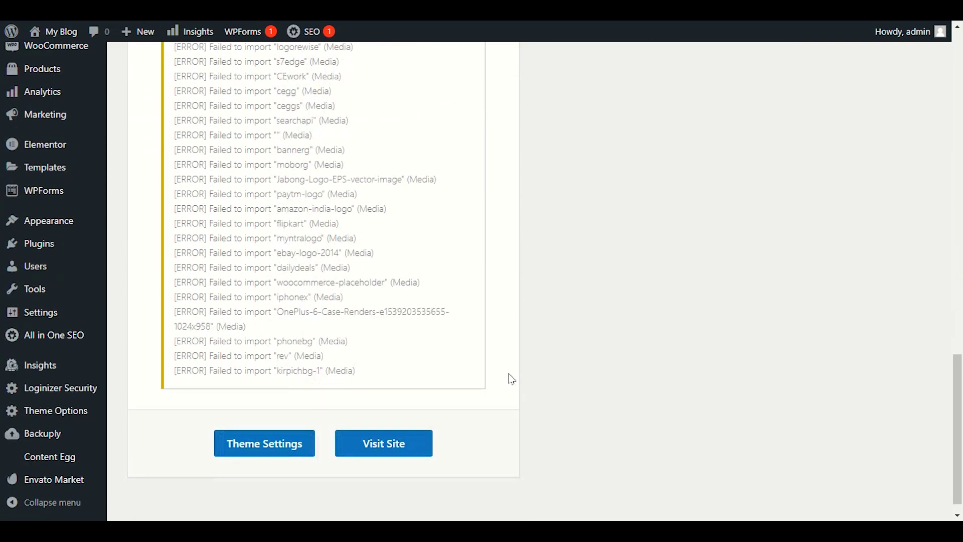
{"action": "left_click", "coordinate": [301, 425]}
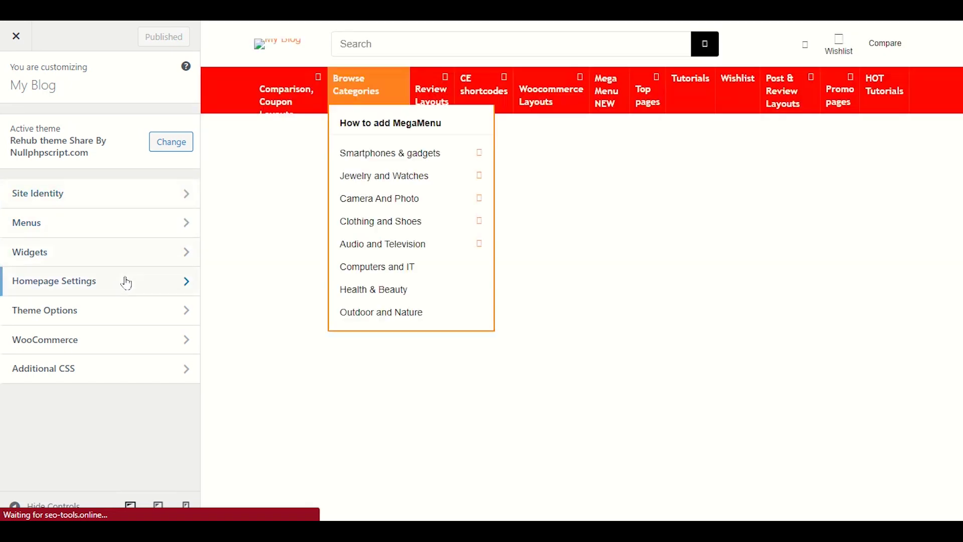
{"action": "left_click", "coordinate": [126, 281]}
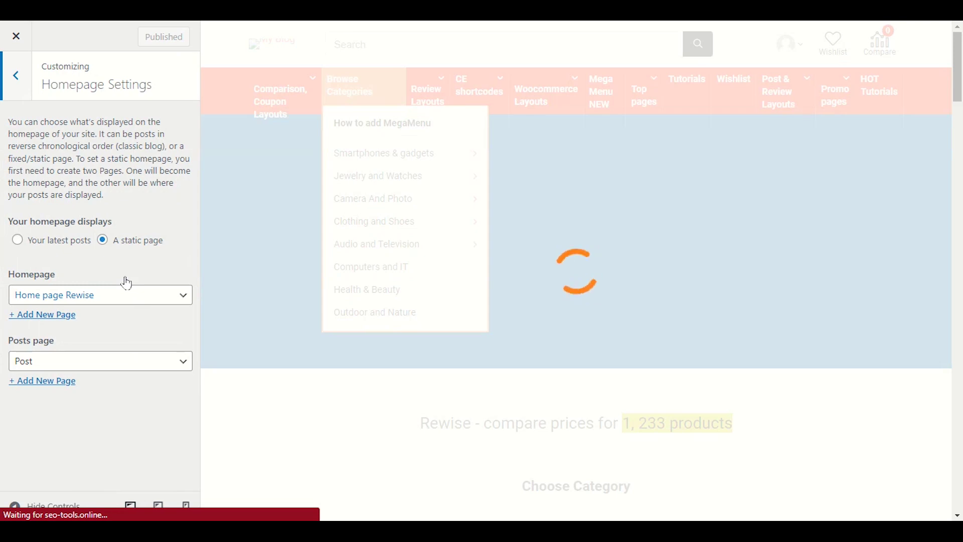
{"action": "left_click", "coordinate": [129, 294]}
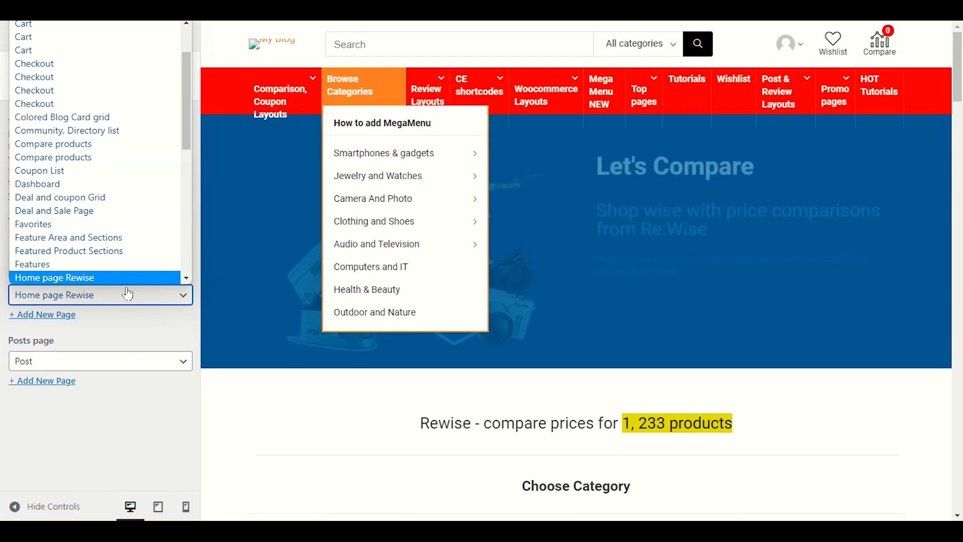
{"action": "left_click", "coordinate": [126, 292]}
{"action": "left_click", "coordinate": [143, 369]}
{"action": "left_click", "coordinate": [100, 341]}
{"action": "scroll", "coordinate": [465, 373], "scroll_direction": "down", "scroll_amount": 15}
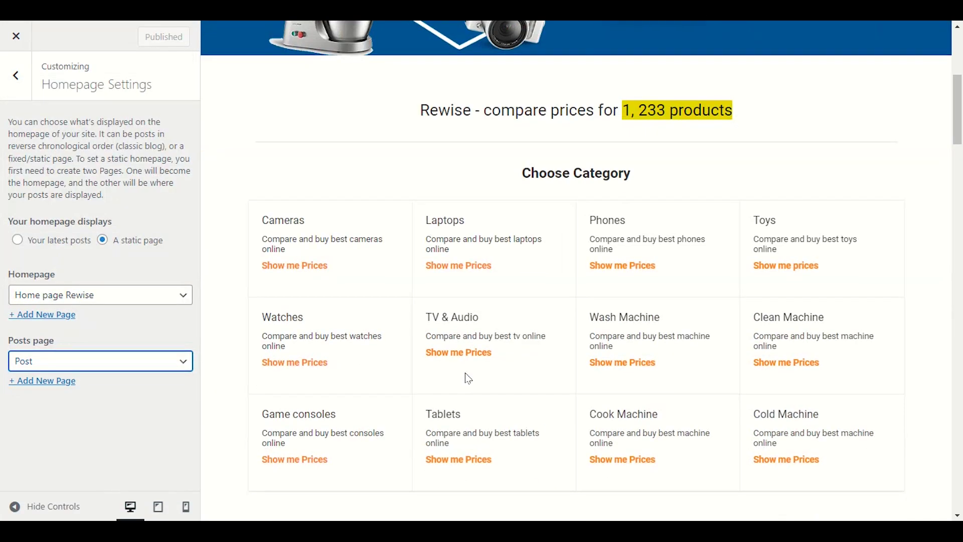
{"action": "scroll", "coordinate": [459, 375], "scroll_direction": "down", "scroll_amount": 10}
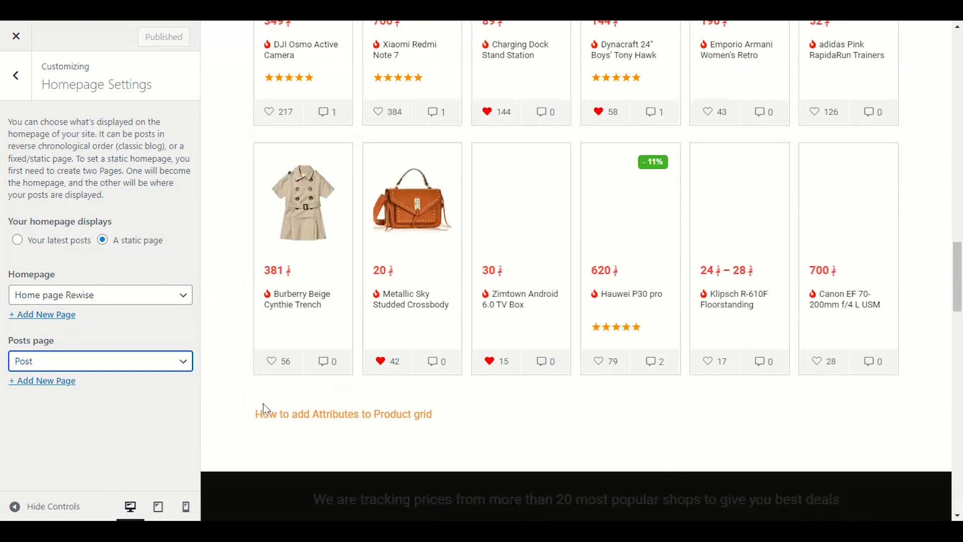
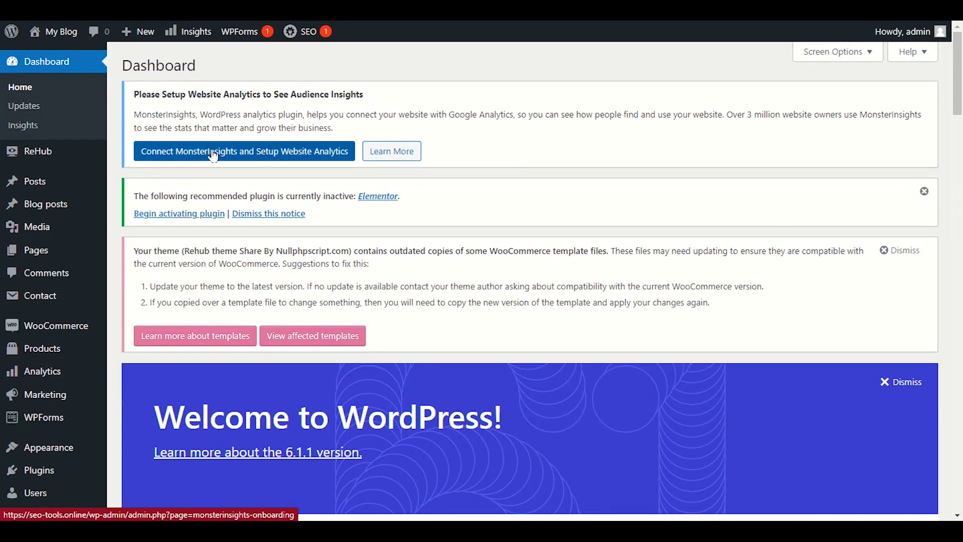
{"action": "scroll", "coordinate": [213, 150], "scroll_direction": "down", "scroll_amount": 10}
{"action": "scroll", "coordinate": [211, 161], "scroll_direction": "down", "scroll_amount": 15}
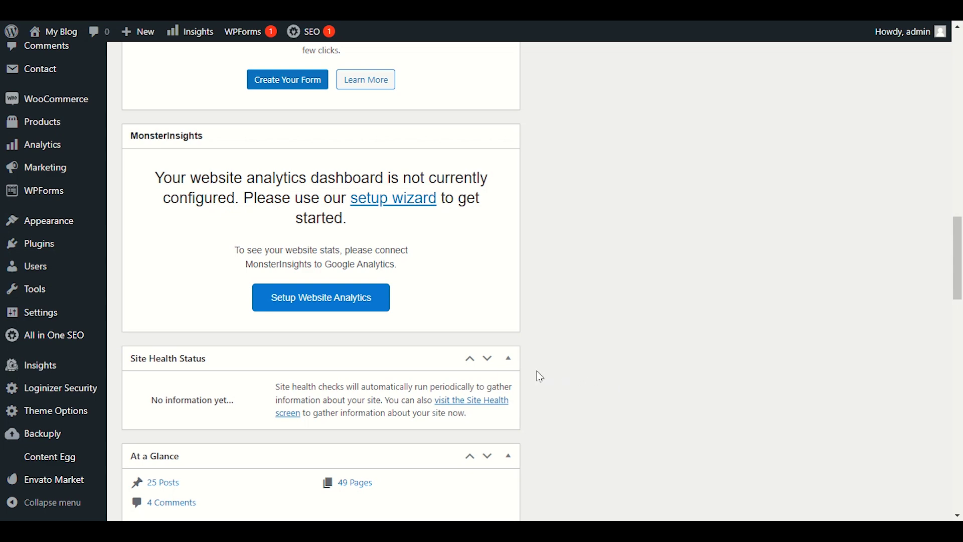
{"action": "scroll", "coordinate": [541, 376], "scroll_direction": "up", "scroll_amount": 15}
{"action": "scroll", "coordinate": [228, 331], "scroll_direction": "up", "scroll_amount": 5}
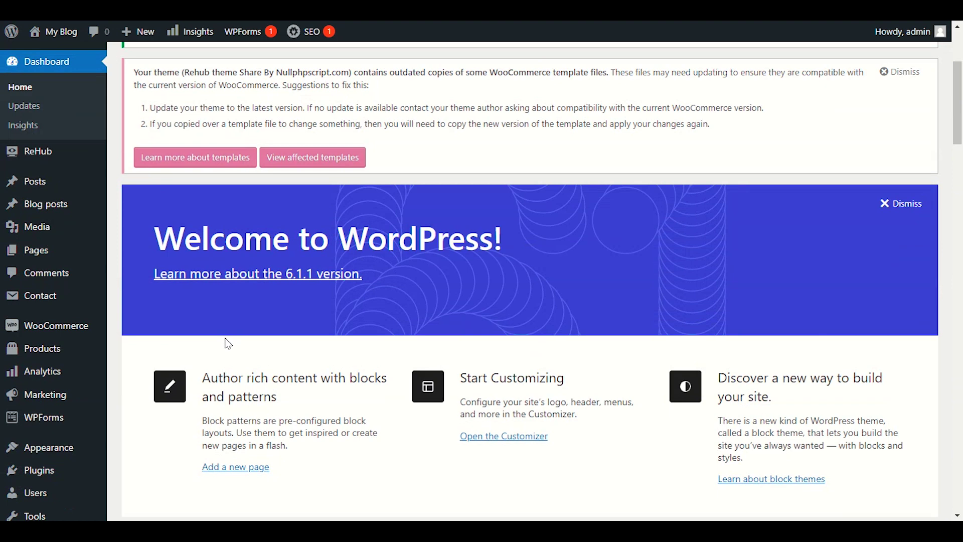
{"action": "key", "text": "super+w"}
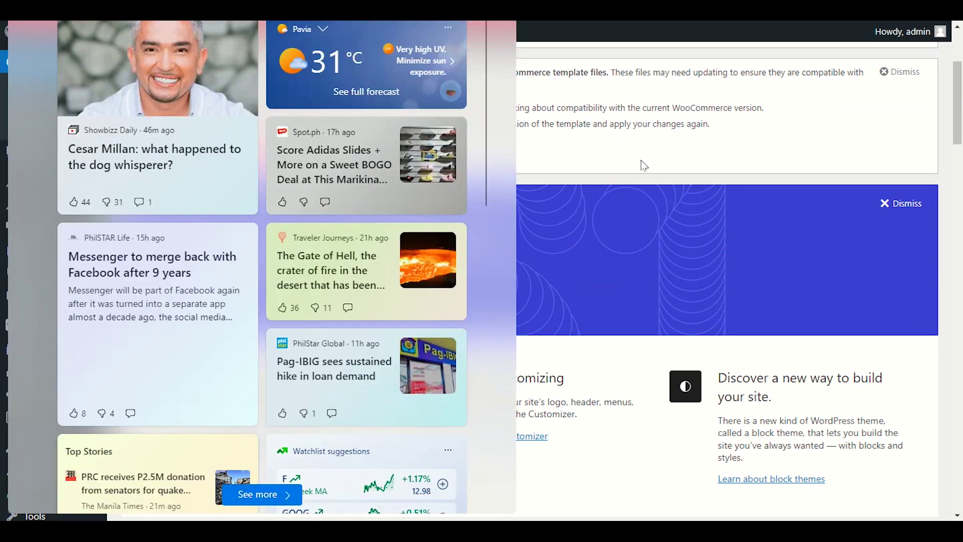
{"action": "key", "text": "super+w"}
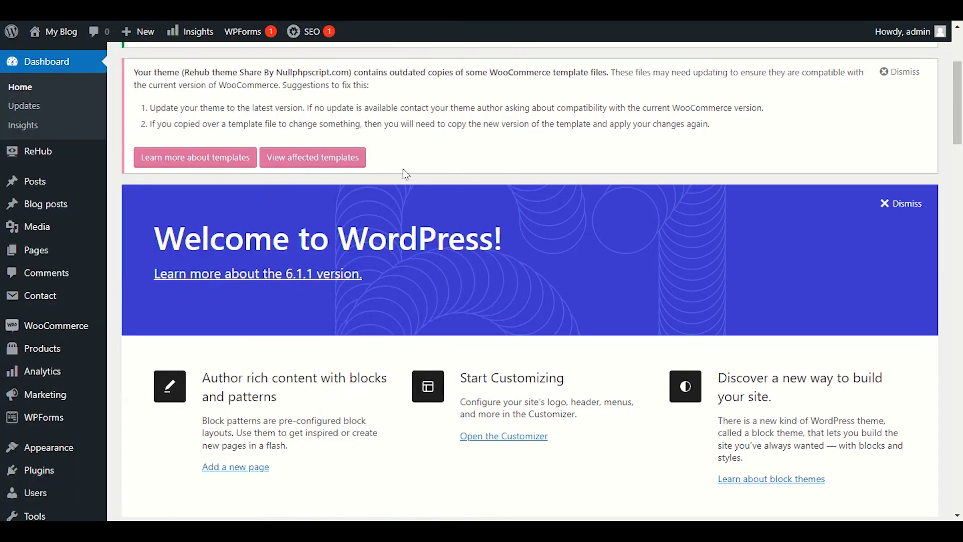
- Open ReHub's demo import and choose the ReCart demo from the gallery for import
{"action": "mouse_move", "coordinate": [74, 29]}
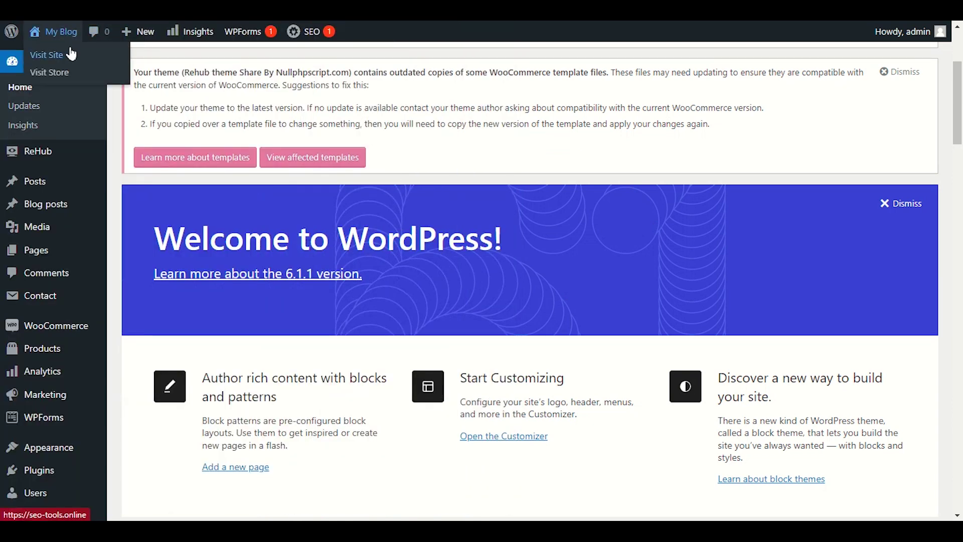
{"action": "mouse_move", "coordinate": [60, 151]}
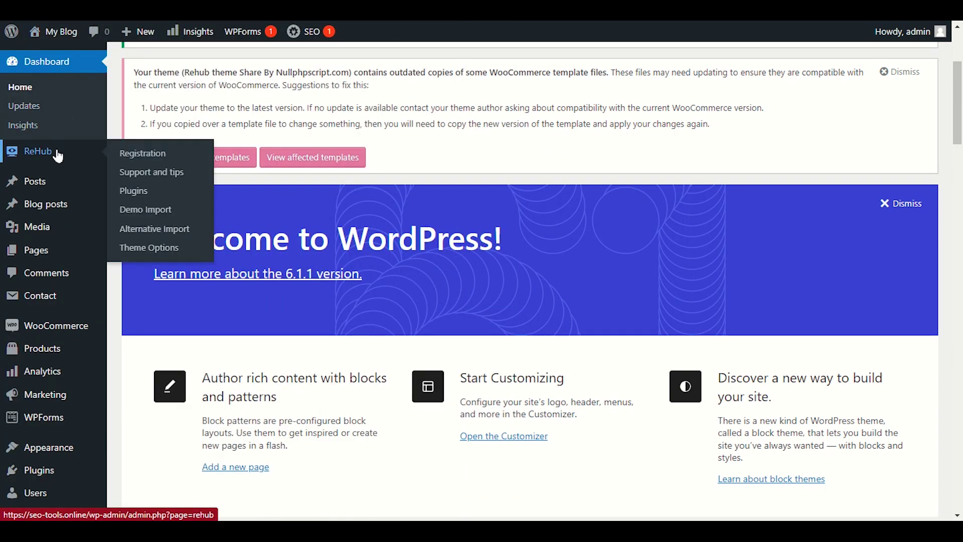
{"action": "left_click", "coordinate": [171, 230]}
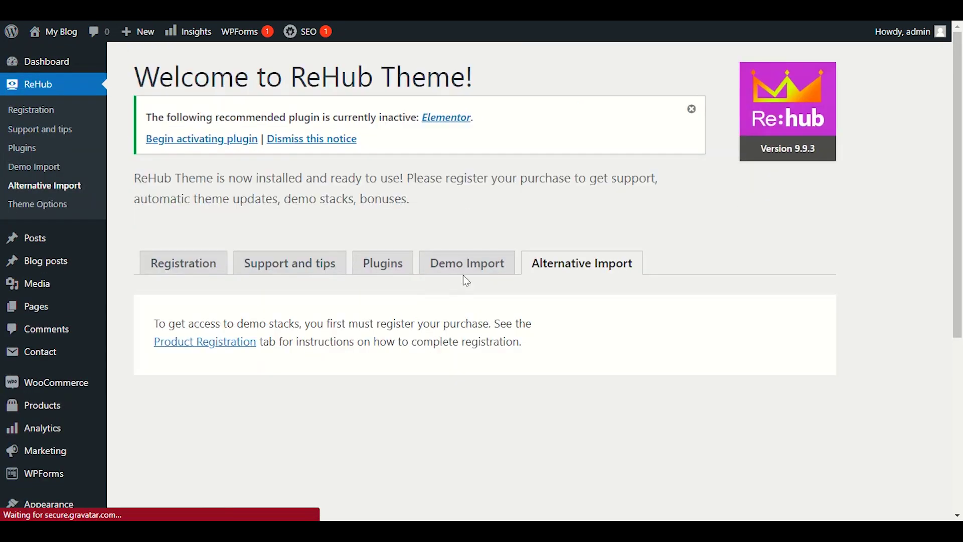
{"action": "left_click", "coordinate": [471, 268]}
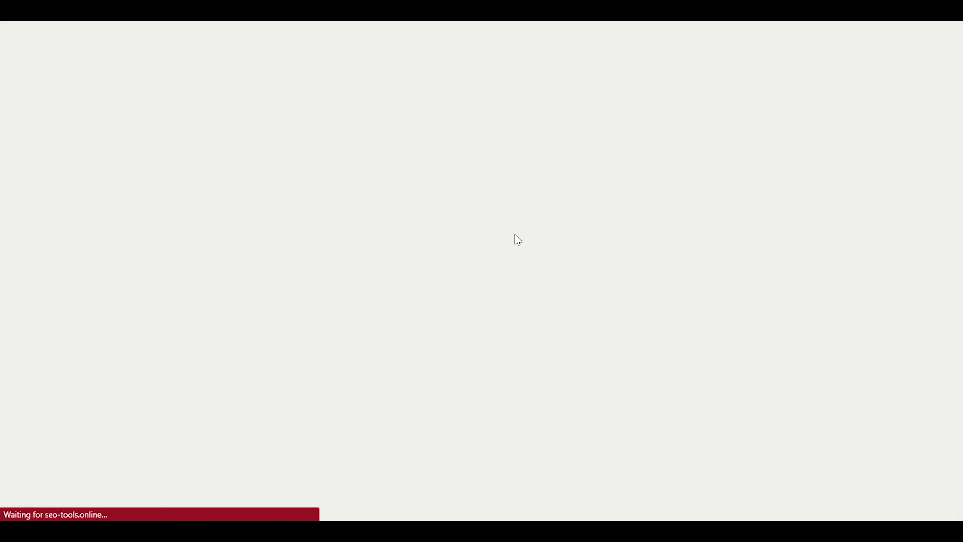
{"action": "scroll", "coordinate": [504, 245], "scroll_direction": "down", "scroll_amount": 5}
{"action": "scroll", "coordinate": [504, 246], "scroll_direction": "down", "scroll_amount": 5}
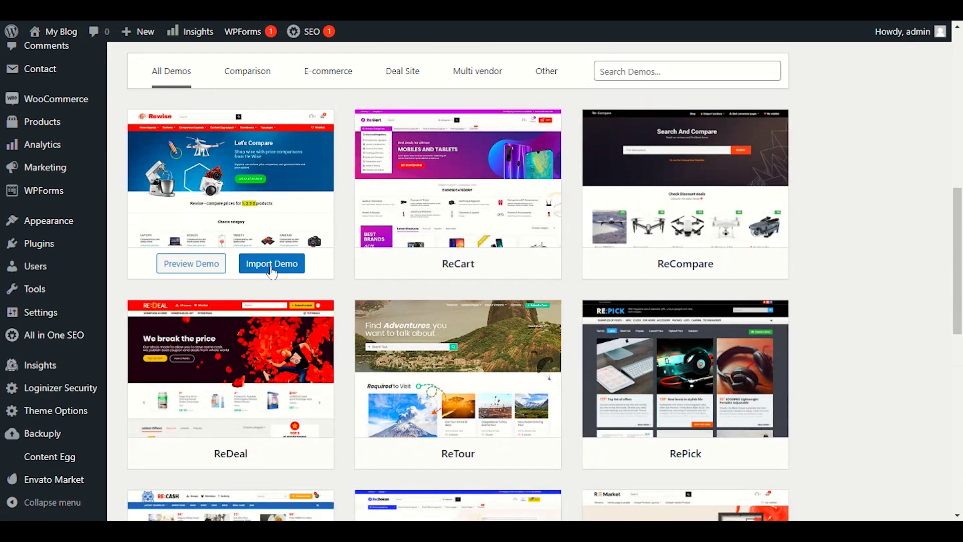
{"action": "left_click", "coordinate": [492, 270]}
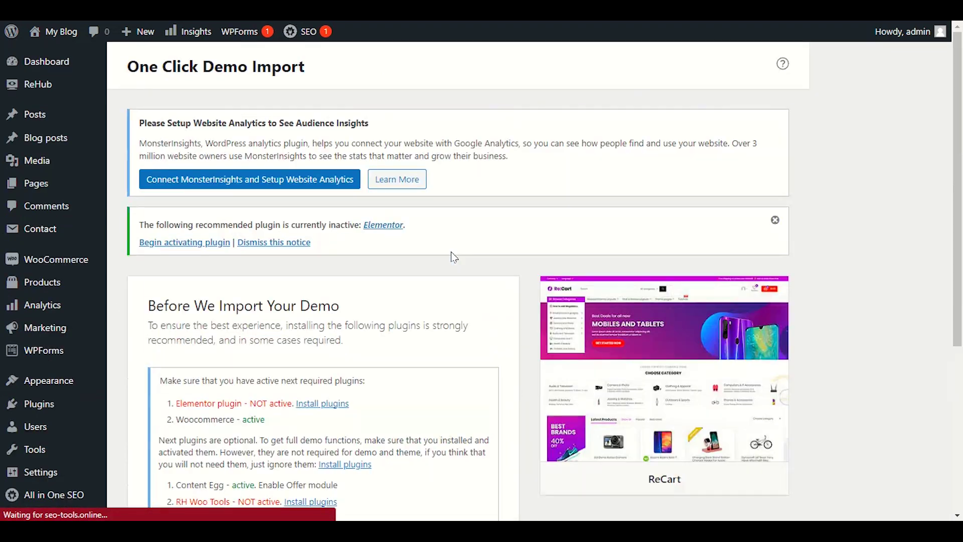
- Try to import the ReCart demo content
{"action": "scroll", "coordinate": [450, 263], "scroll_direction": "down", "scroll_amount": 1}
{"action": "scroll", "coordinate": [450, 265], "scroll_direction": "down", "scroll_amount": 5}
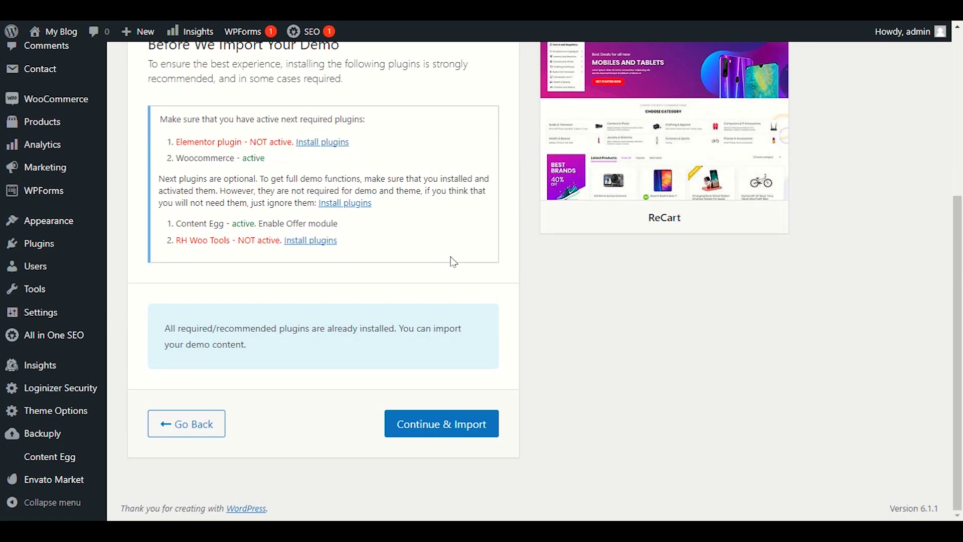
{"action": "left_click", "coordinate": [455, 423]}
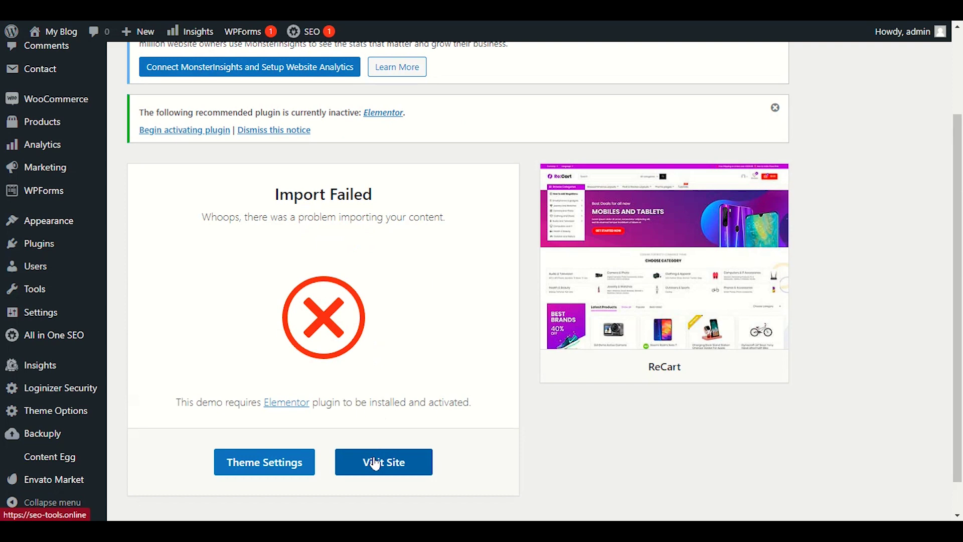
{"action": "right_click", "coordinate": [375, 464]}
{"action": "left_click", "coordinate": [301, 433]}
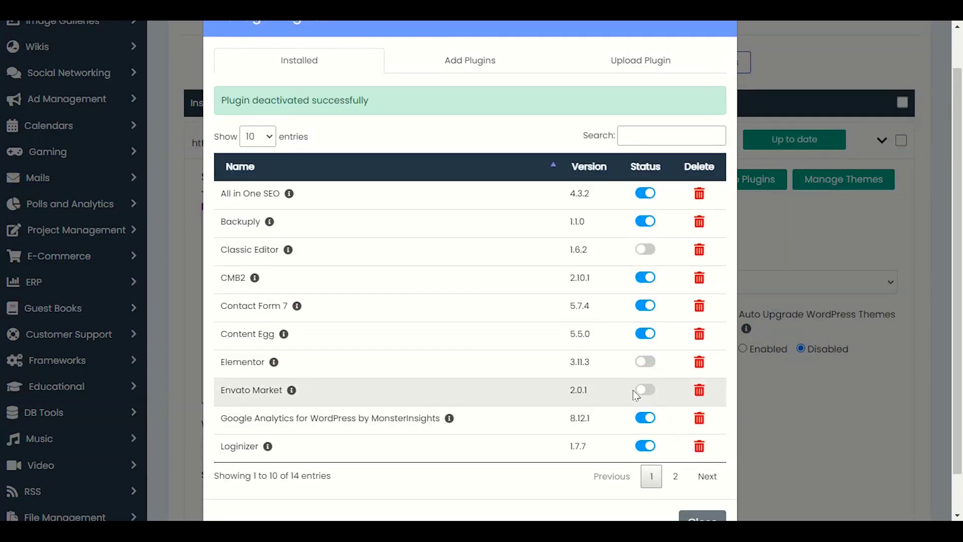
- Turn the Elementor plugin back on in the hosting control panel's plugin manager and reload the ReCart import page in WordPress
{"action": "left_click", "coordinate": [645, 362]}
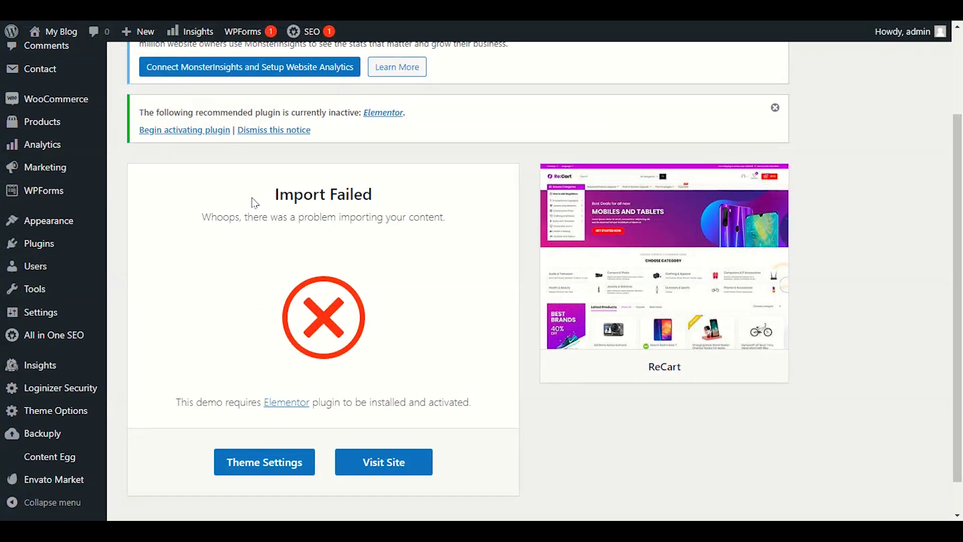
{"action": "right_click", "coordinate": [253, 199]}
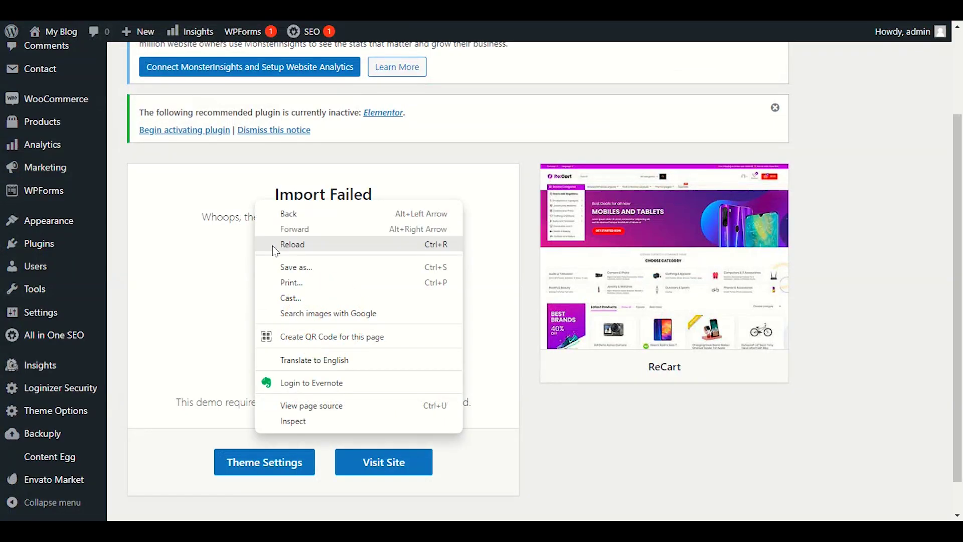
{"action": "left_click", "coordinate": [274, 244]}
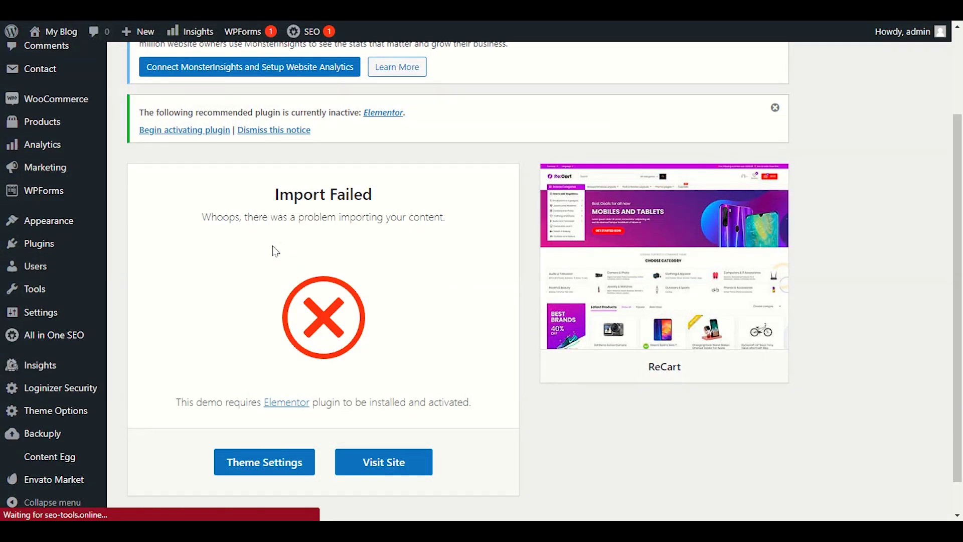